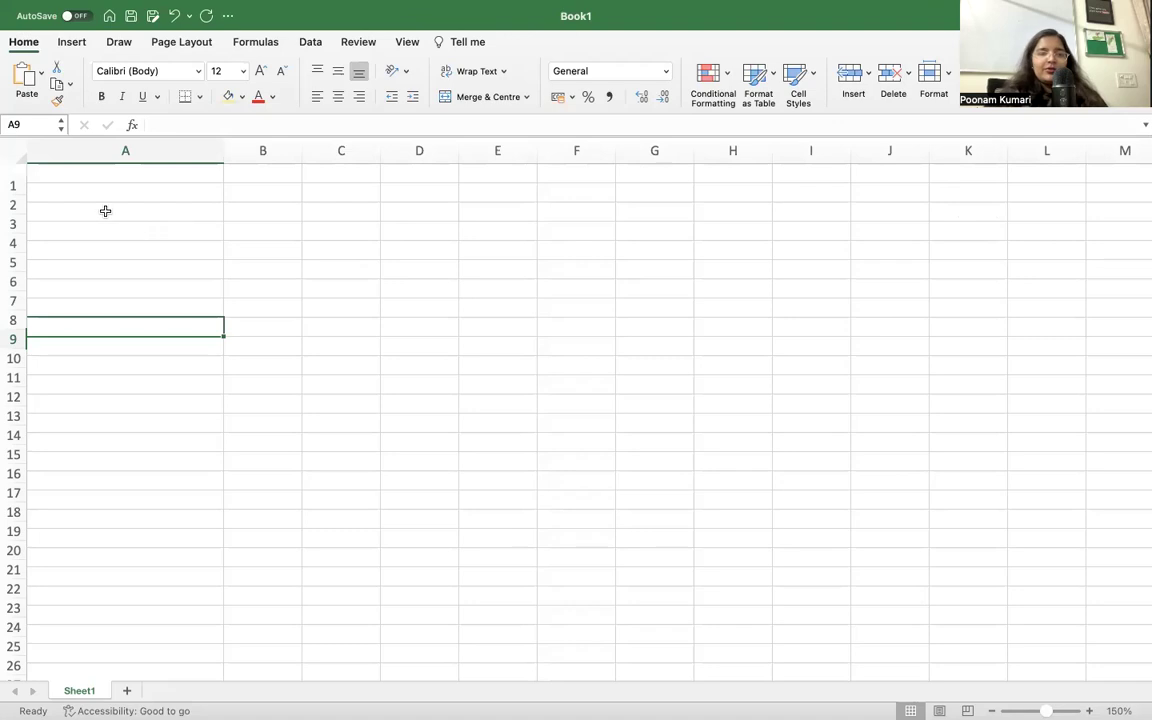
left_click(64, 193)
left_click(64, 173)
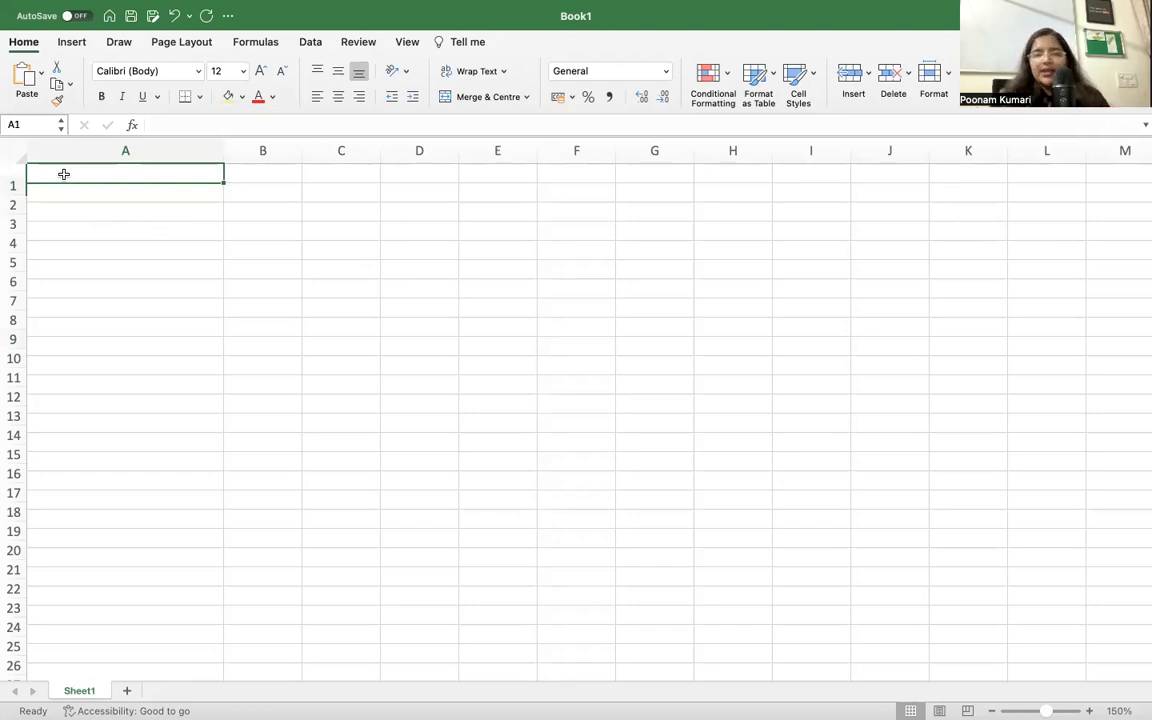
left_click(123, 231)
scroll(115, 205, "up", 1)
Enter the heading "Roll no. of Students" in cell A1.
left_click(105, 175)
type("=1")
key("BackSpace")
key("BackSpace")
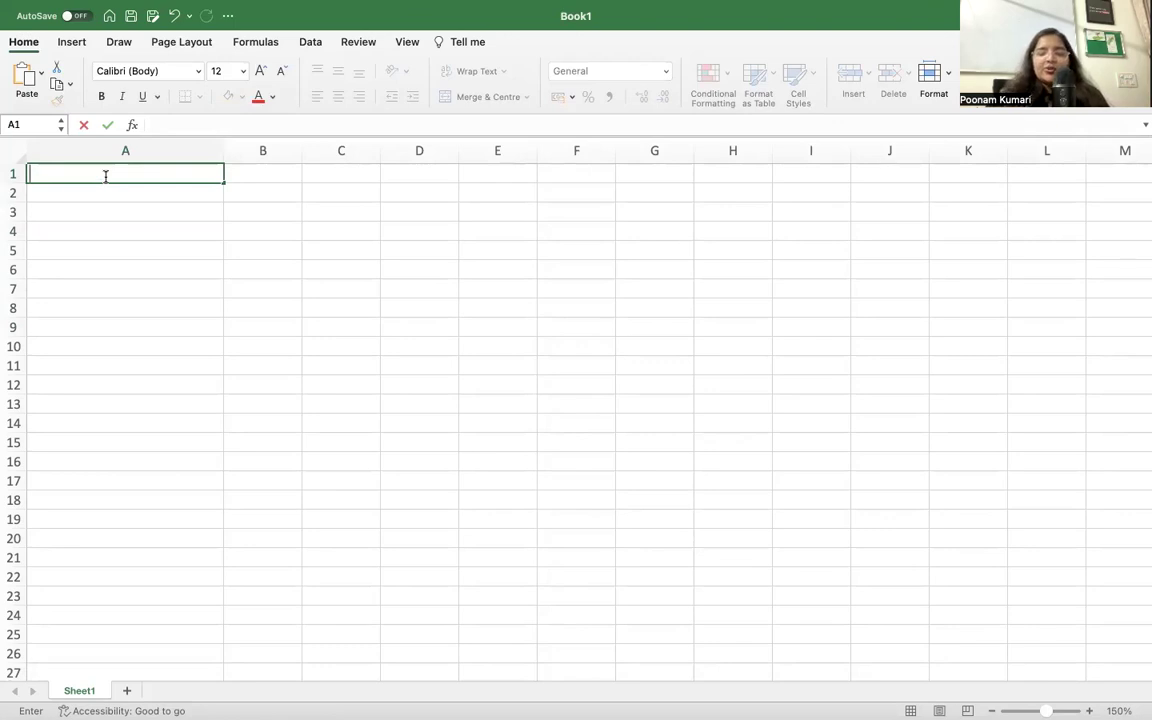
type("Rol")
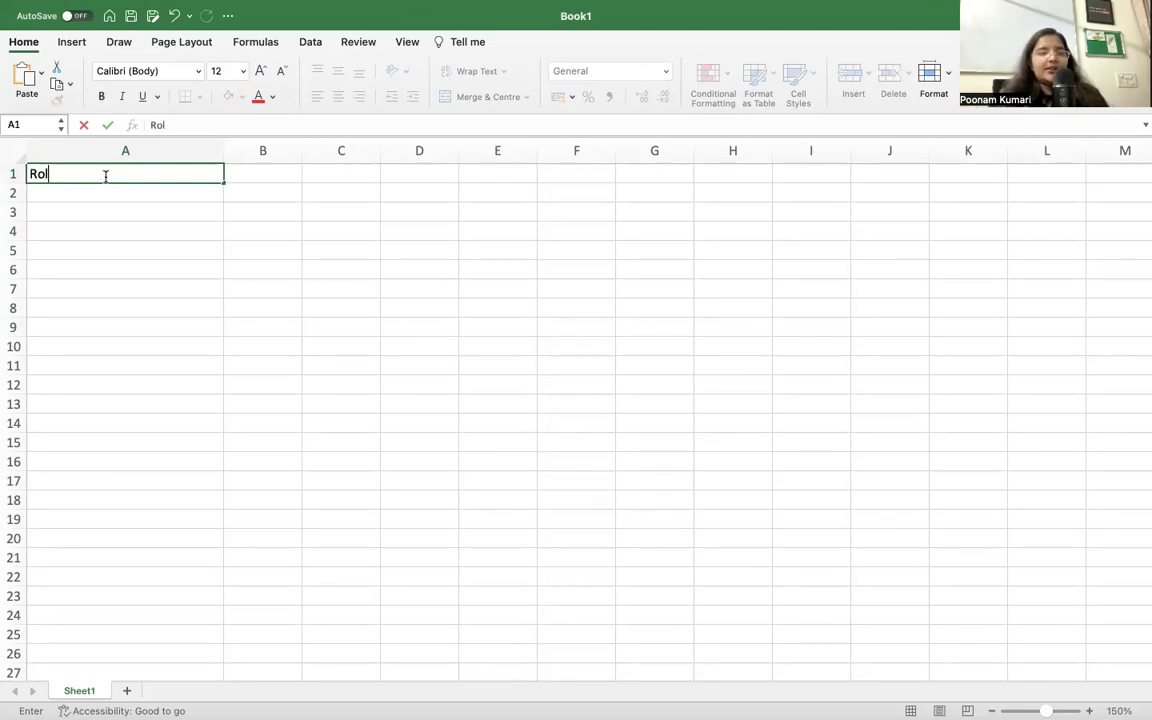
type("l on")
key("BackSpace")
key("BackSpace")
type("no")
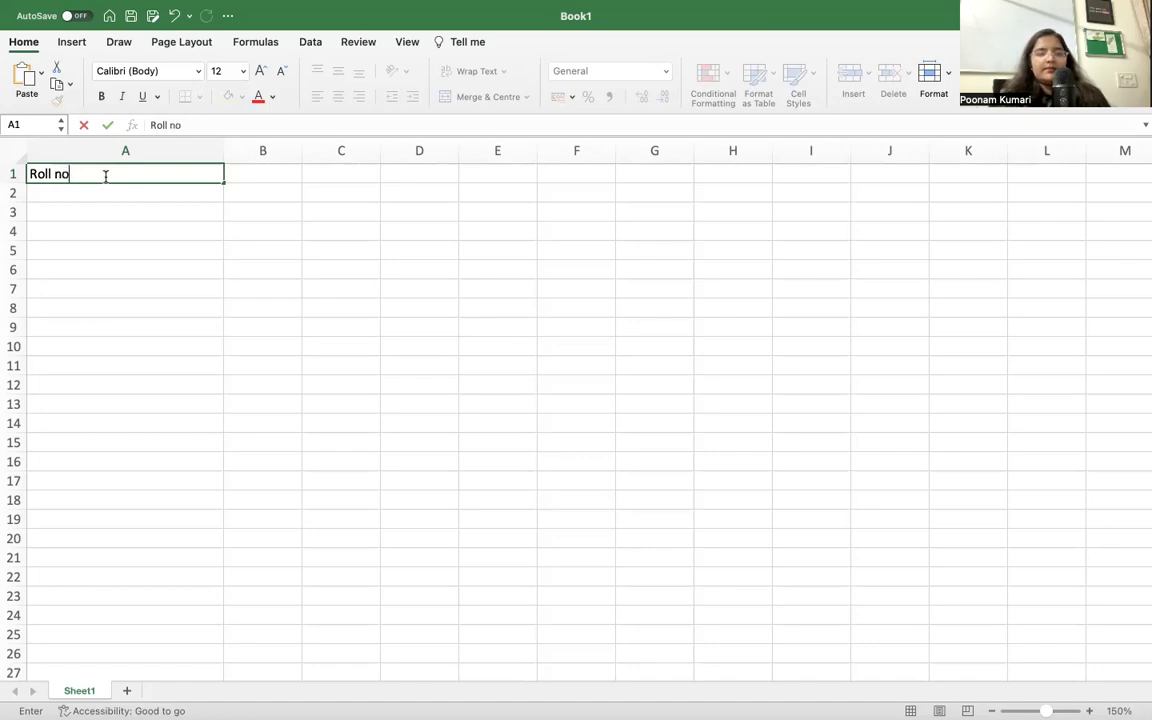
type(". of St")
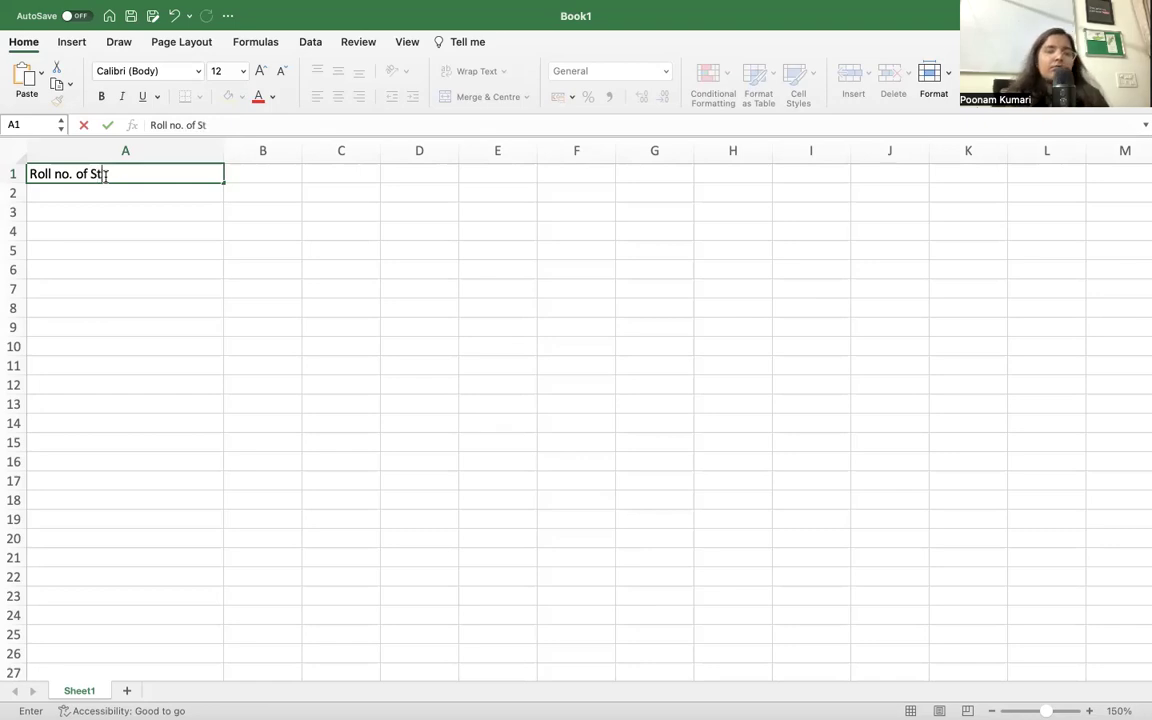
type("udents")
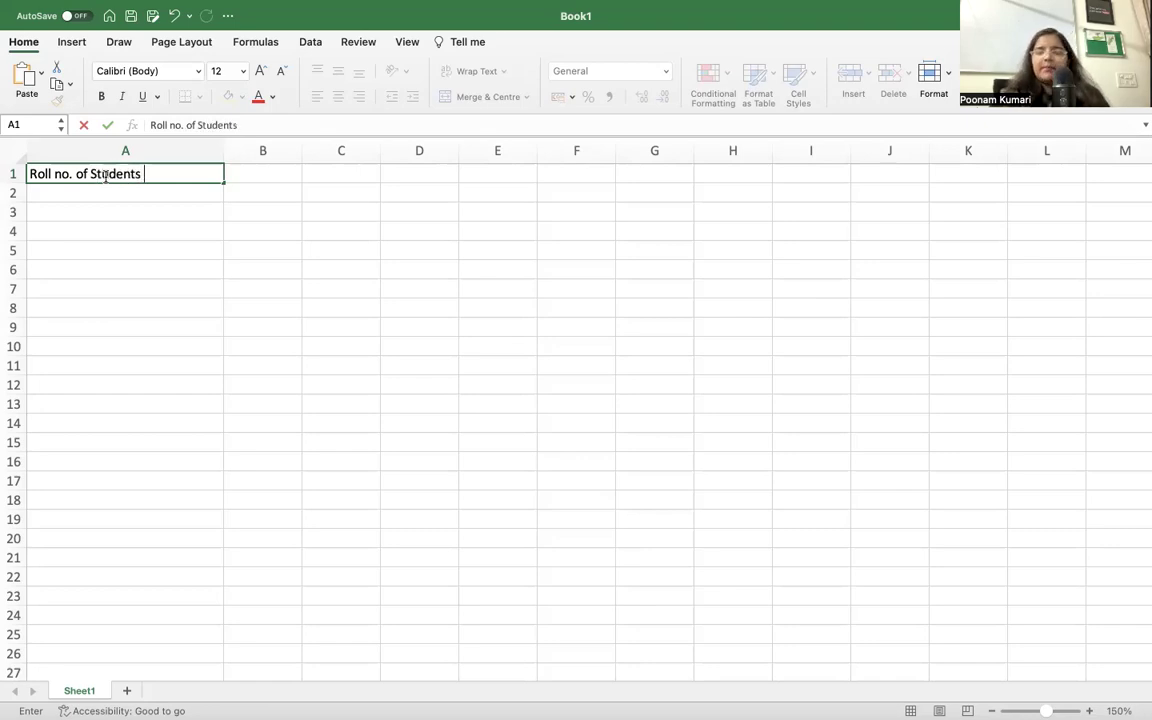
left_click(92, 229)
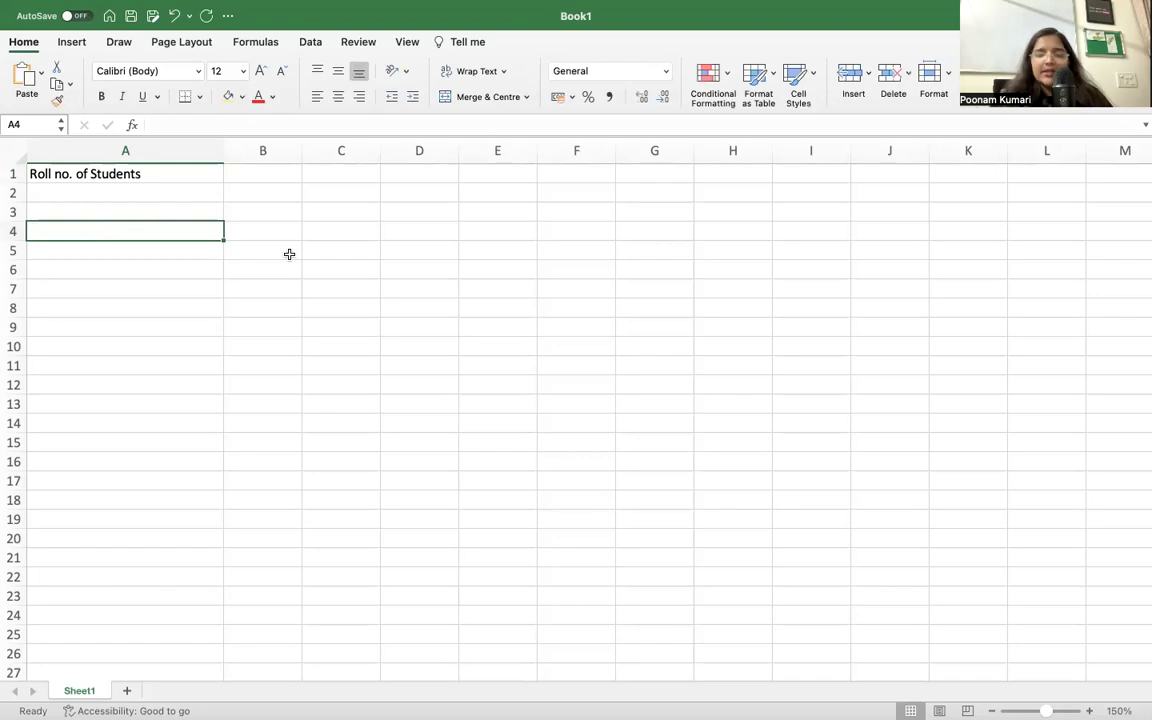
scroll(576, 400, "up", 5)
scroll(612, 562, "up", 4)
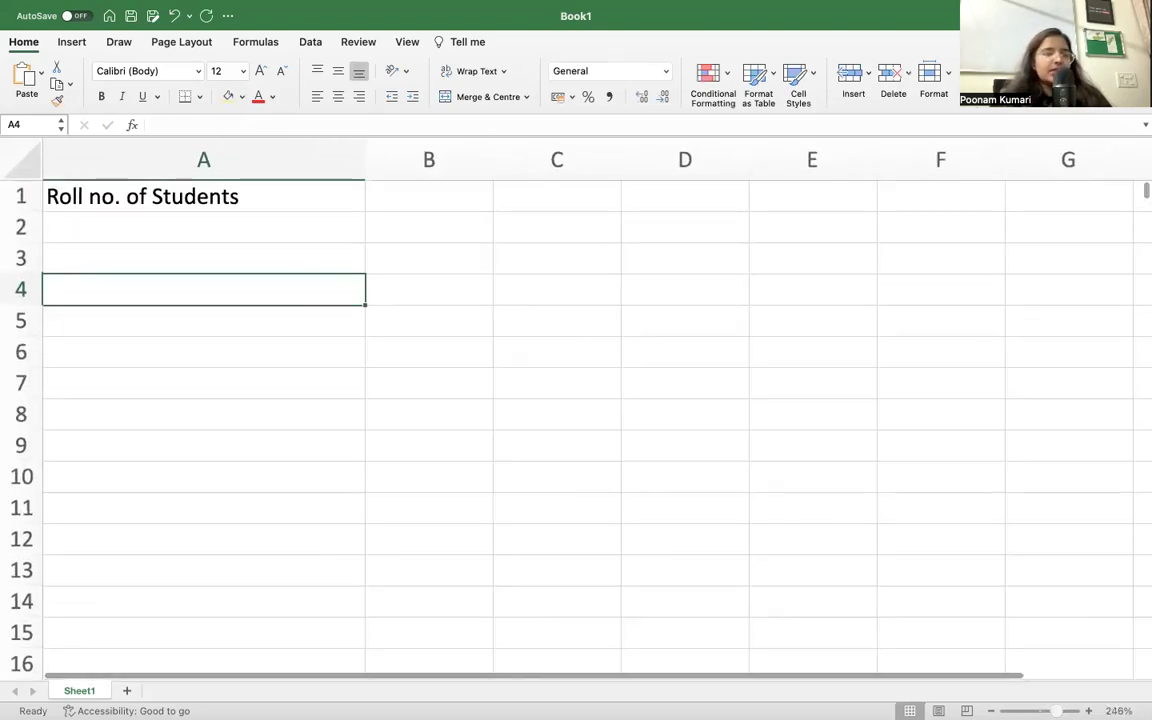
left_click(612, 562)
scroll(612, 562, "down", 2)
scroll(612, 562, "up", 2)
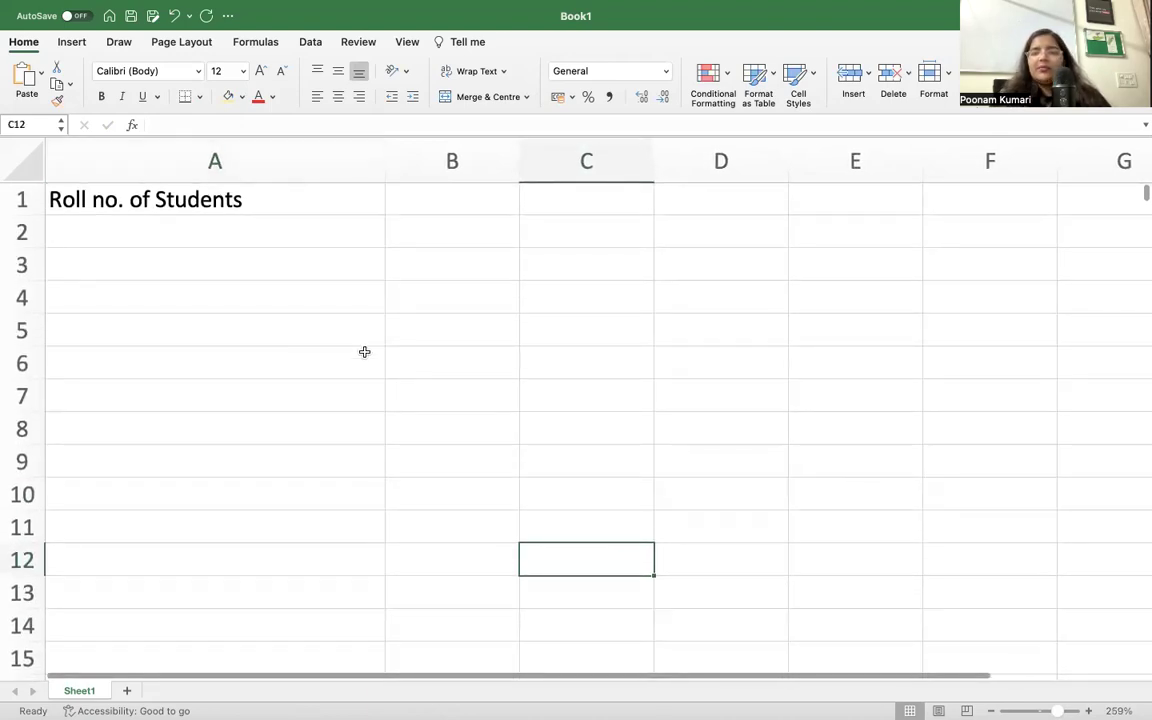
scroll(211, 306, "down", 1)
scroll(209, 305, "up", 1)
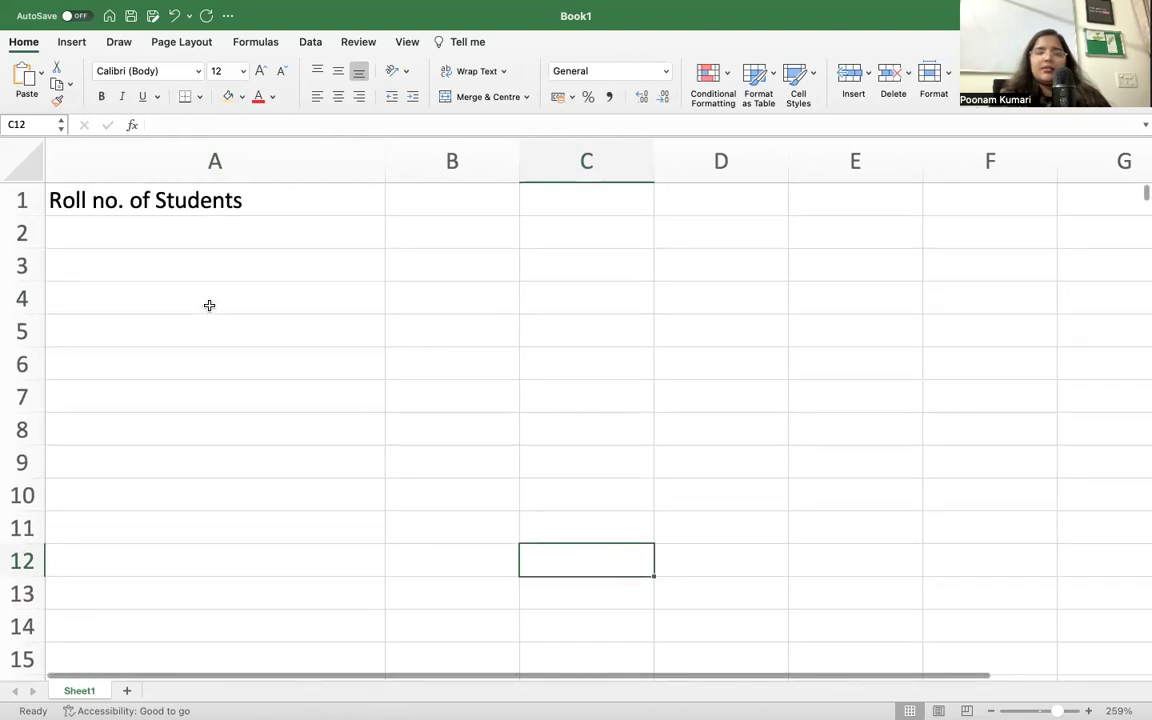
Enter =1 in cell A2 and the incrementing formula =A2+1 in cell A3.
left_click(111, 236)
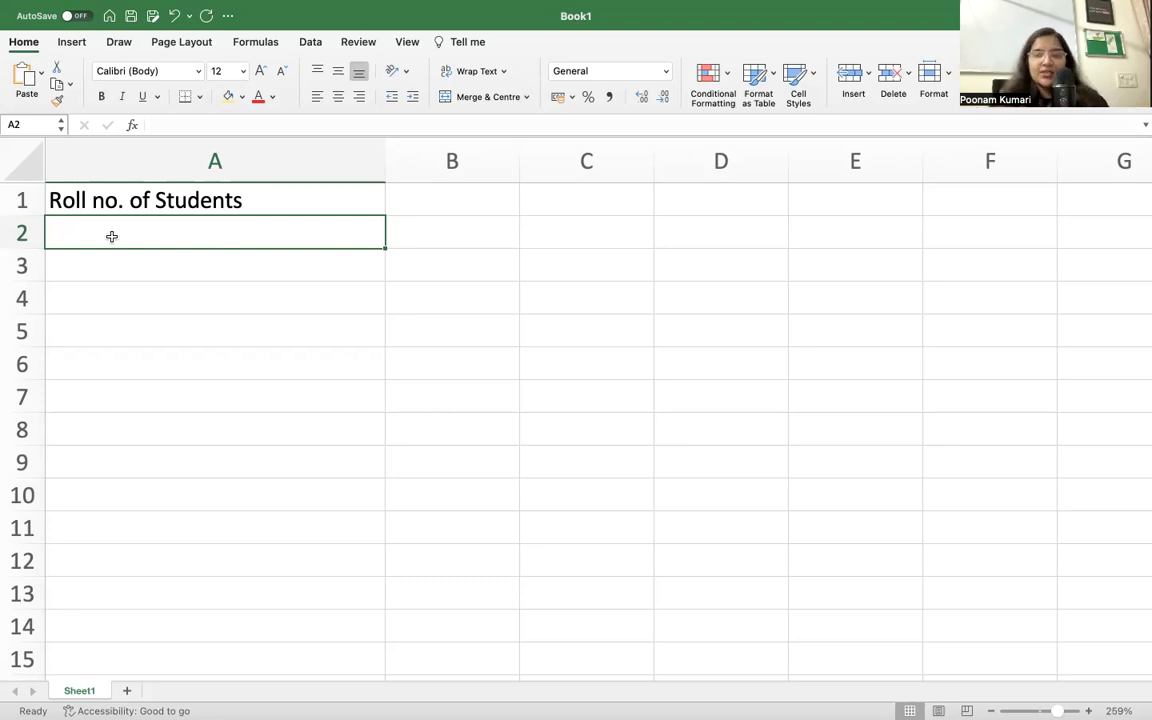
left_click(150, 330)
left_click(116, 236)
type("=1")
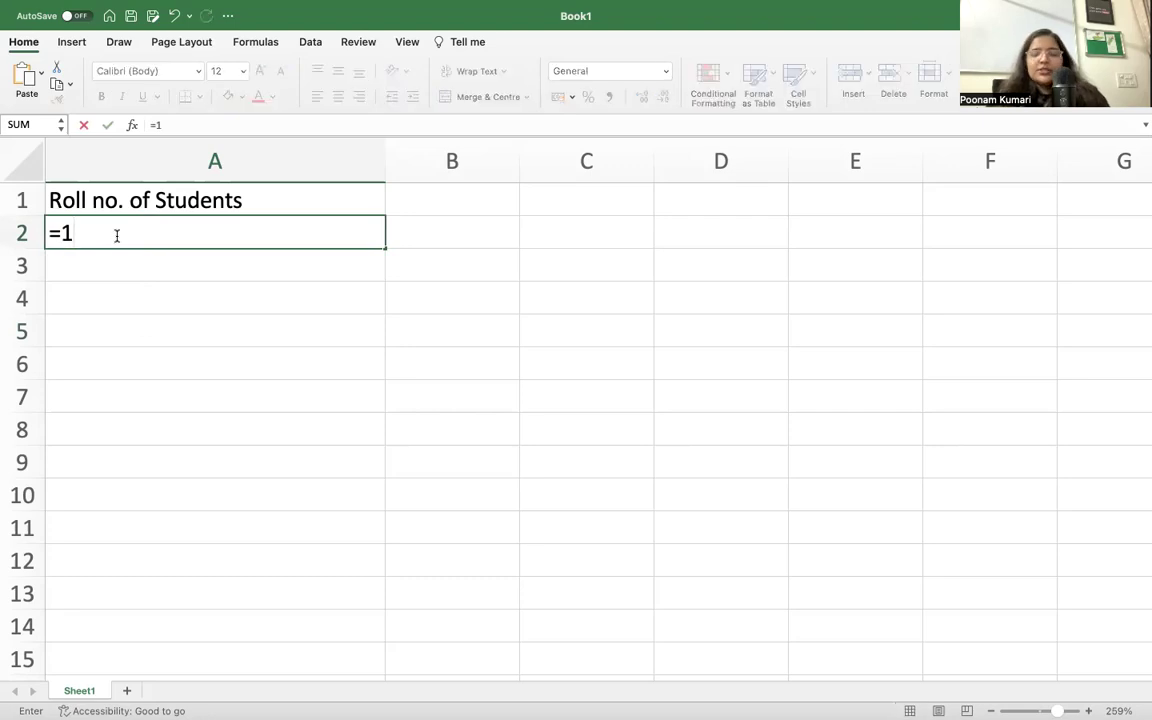
key("Return")
type("=")
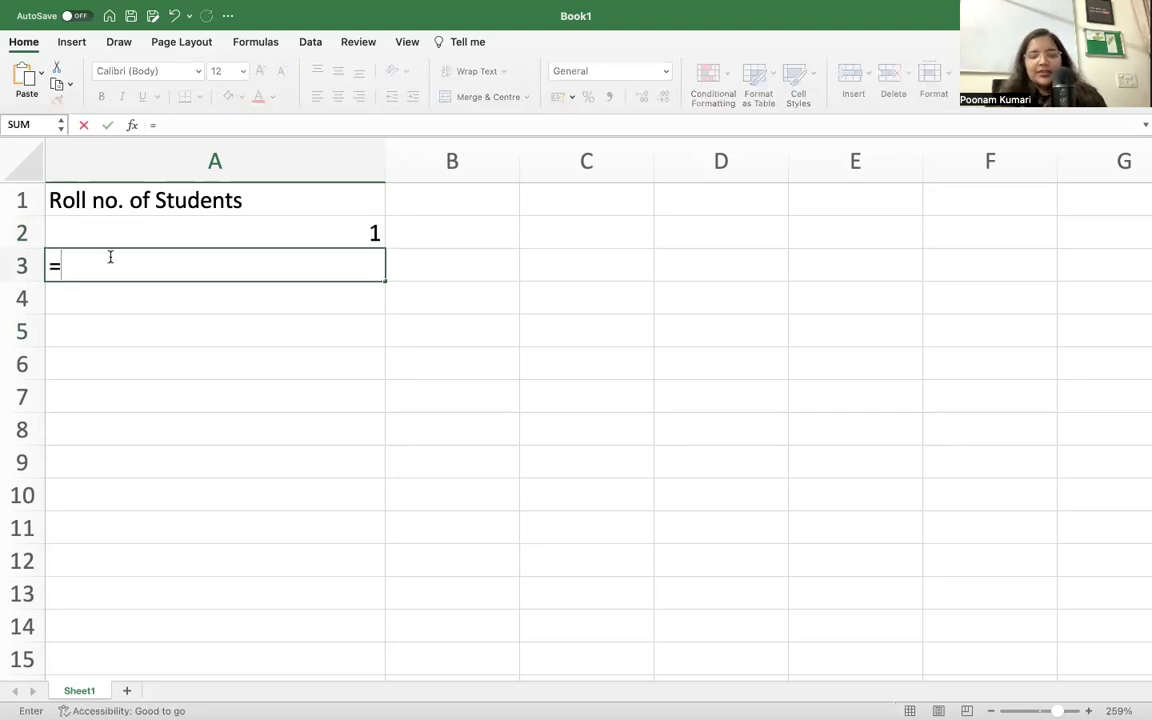
left_click(100, 234)
type("+1")
key("Return")
Fill the formula in A3 down to A101 so the roll numbers run up to 100.
left_click(356, 262)
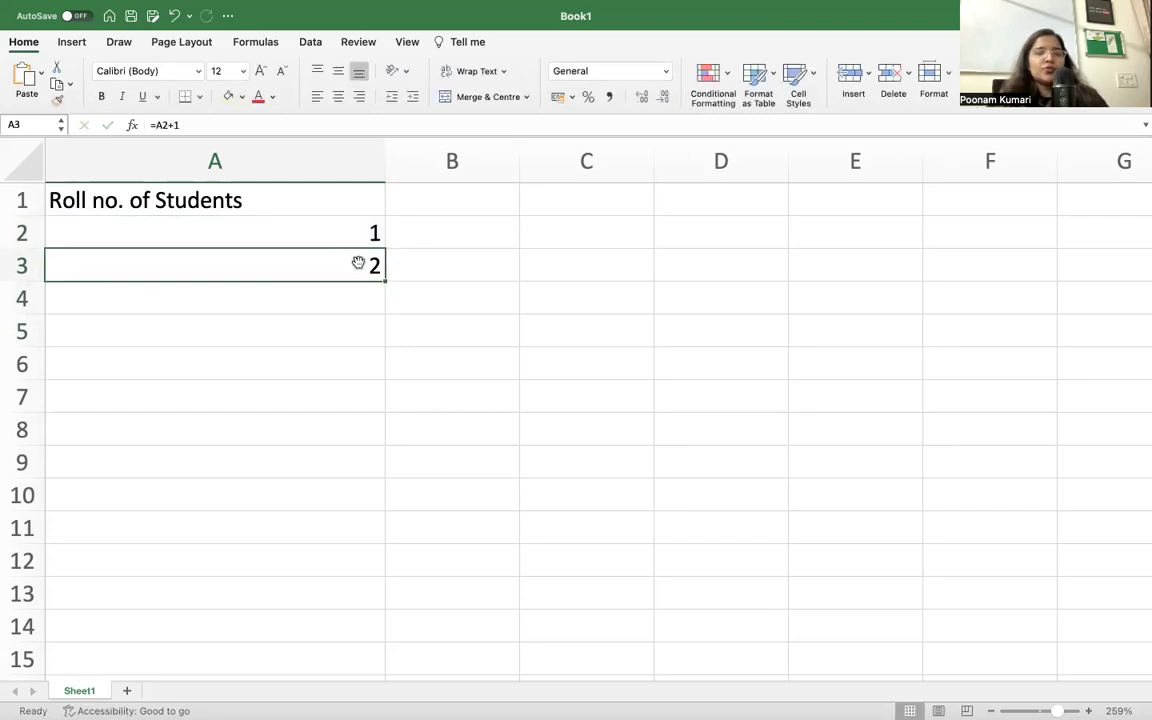
left_click_drag(386, 281, 337, 658)
left_click(399, 627)
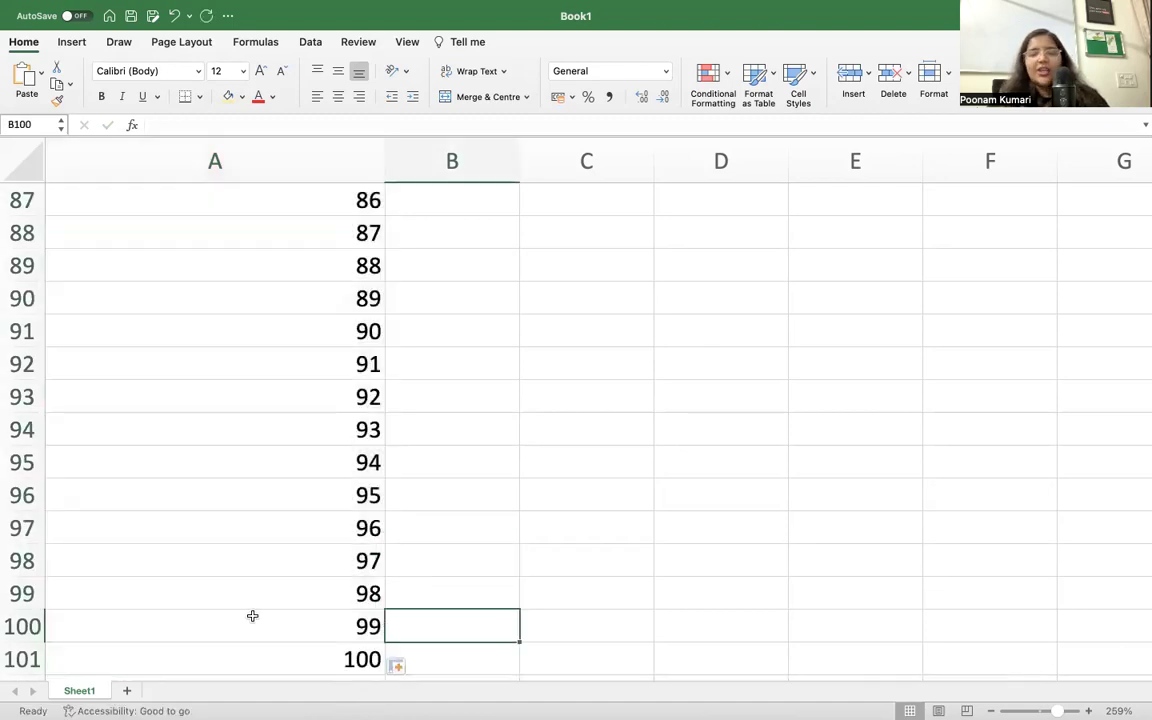
scroll(252, 615, "down", 5)
scroll(286, 510, "up", 20)
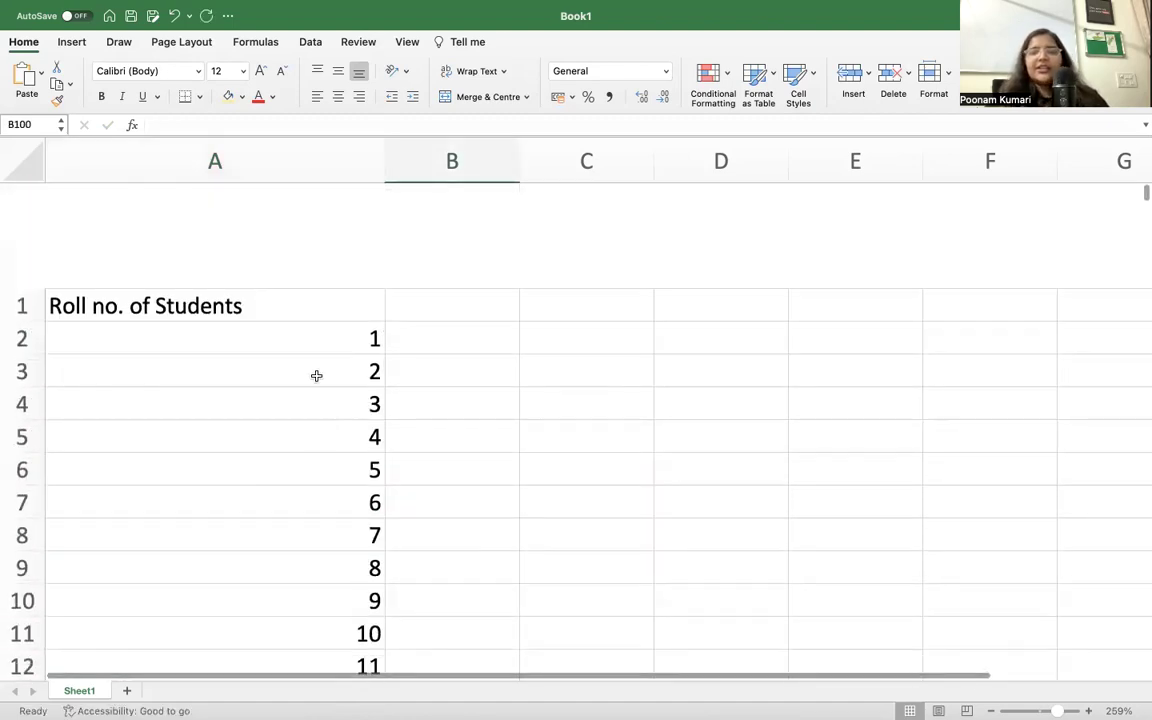
scroll(373, 399, "down", 1)
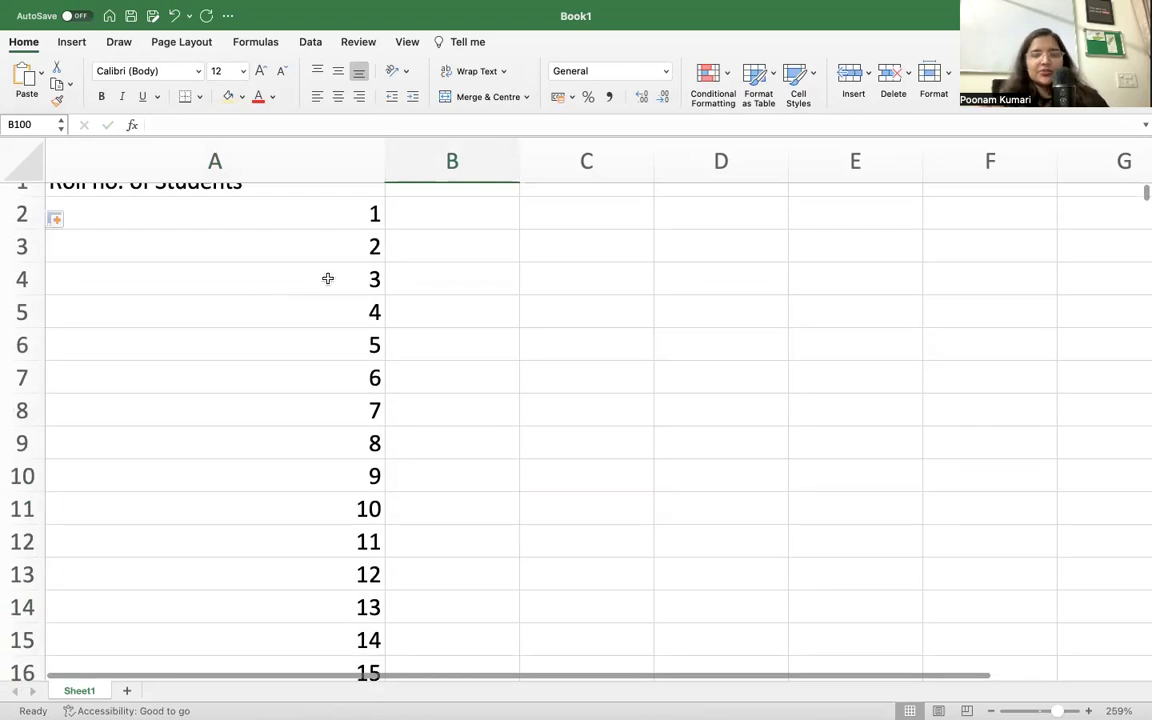
scroll(390, 250, "up", 1)
Open the Sampling tool from the Data Analysis tools.
left_click(449, 207)
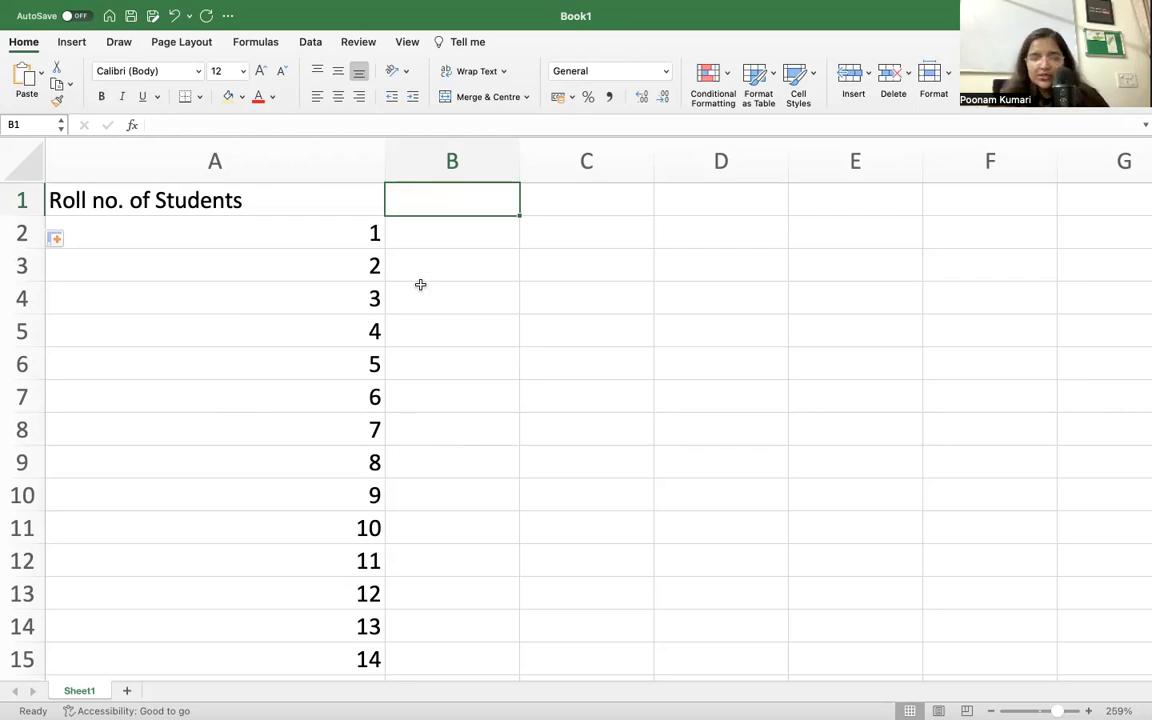
left_click(458, 234)
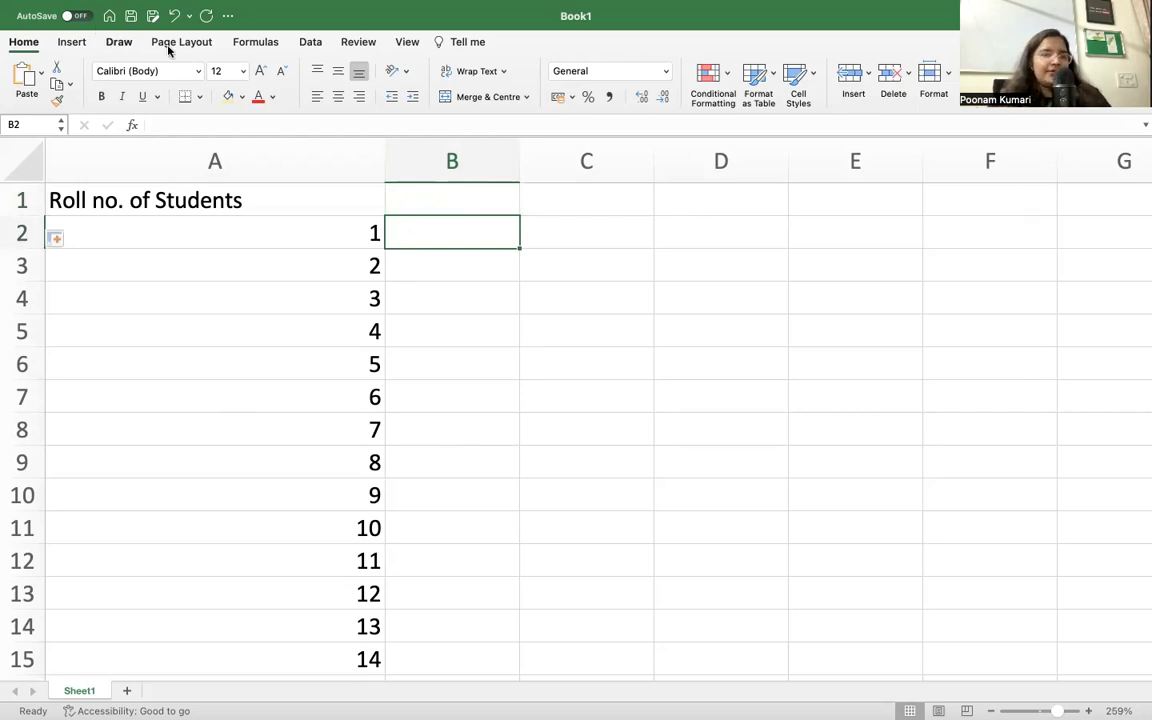
left_click(310, 43)
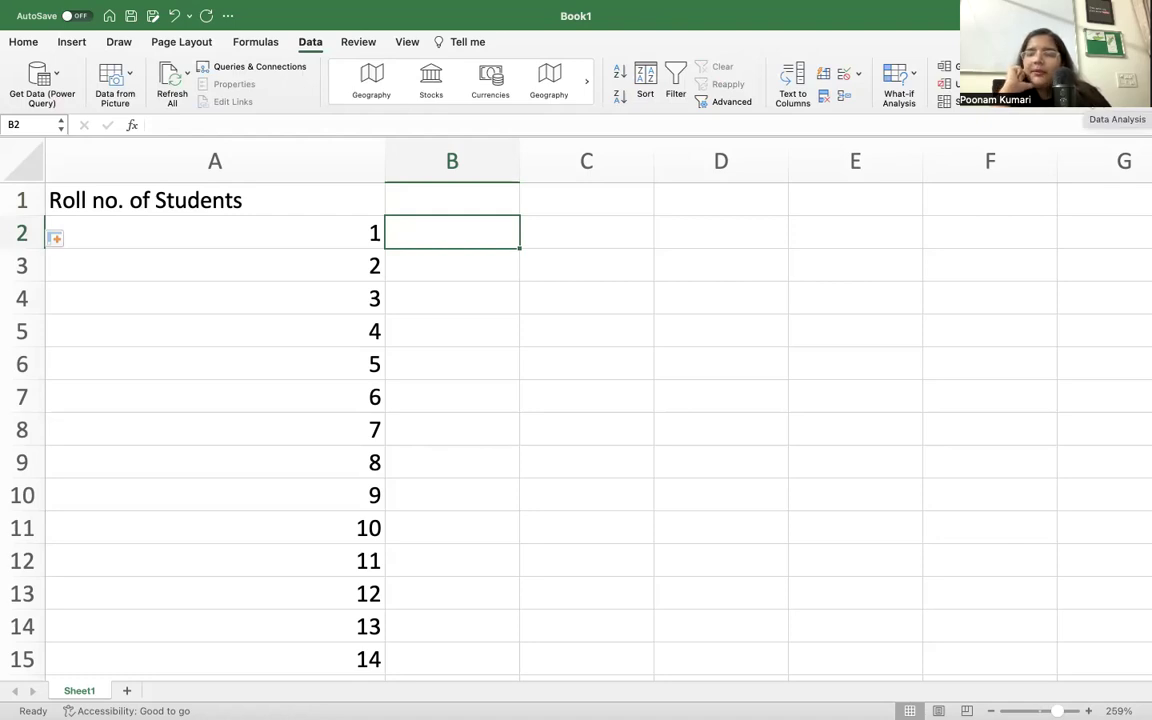
left_click(1110, 85)
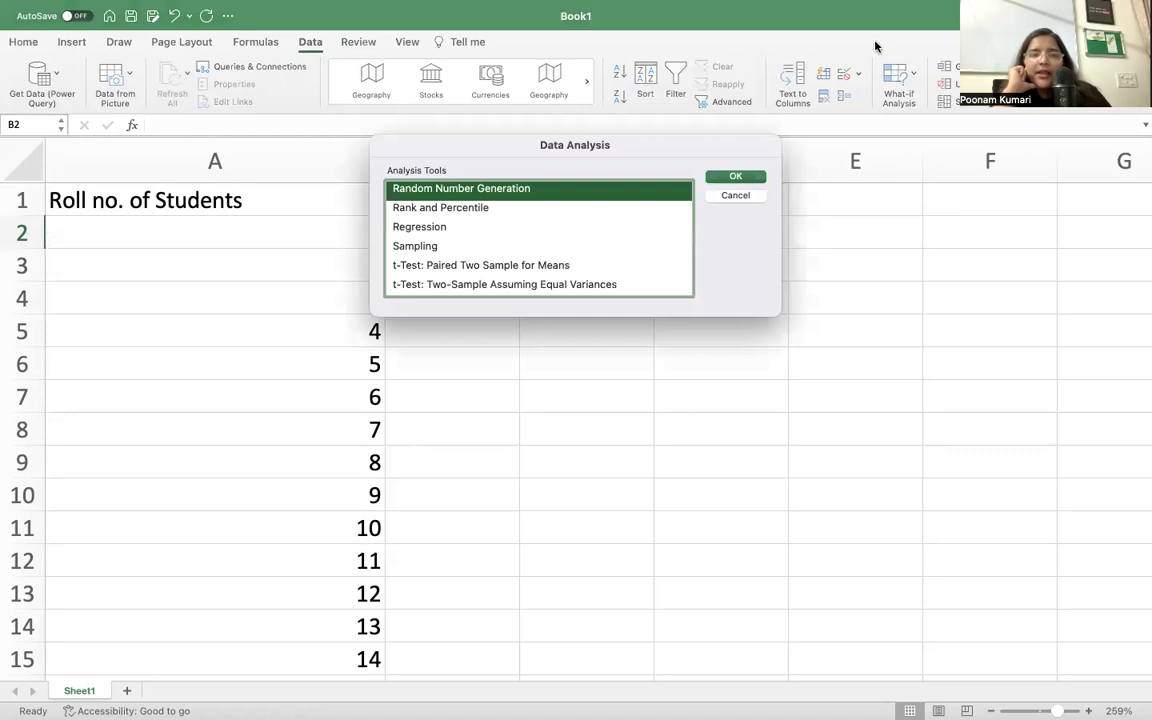
scroll(550, 237, "up", 1)
scroll(550, 237, "up", 5)
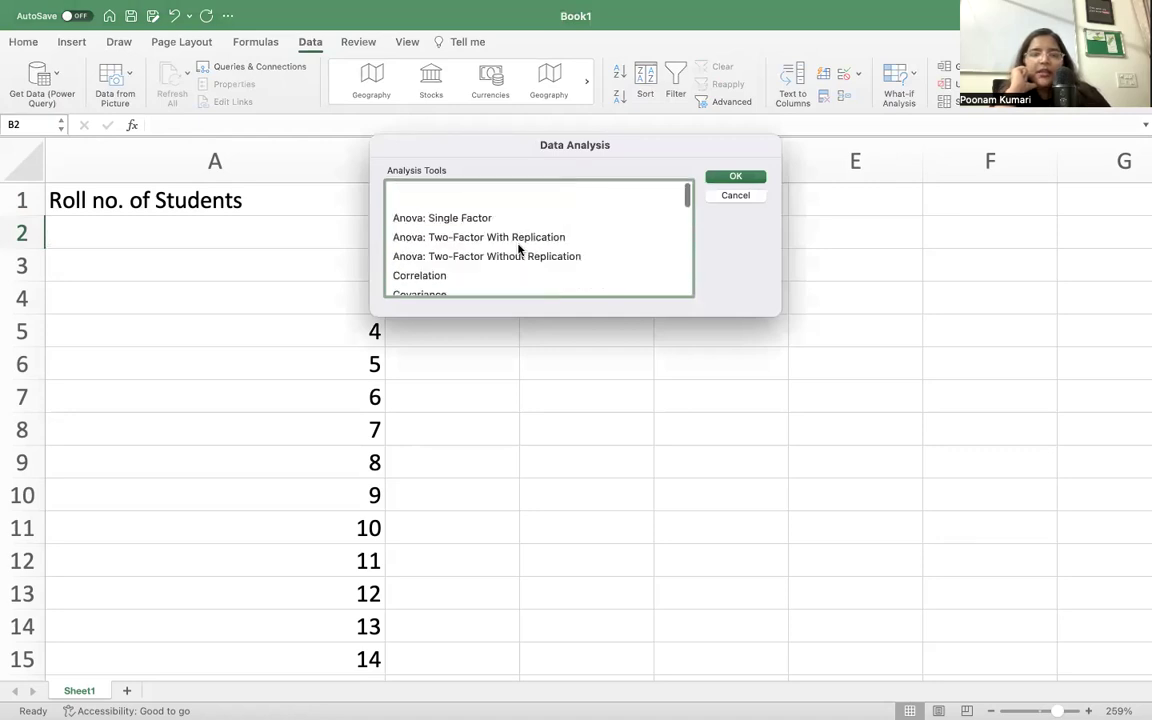
scroll(582, 224, "down", 5)
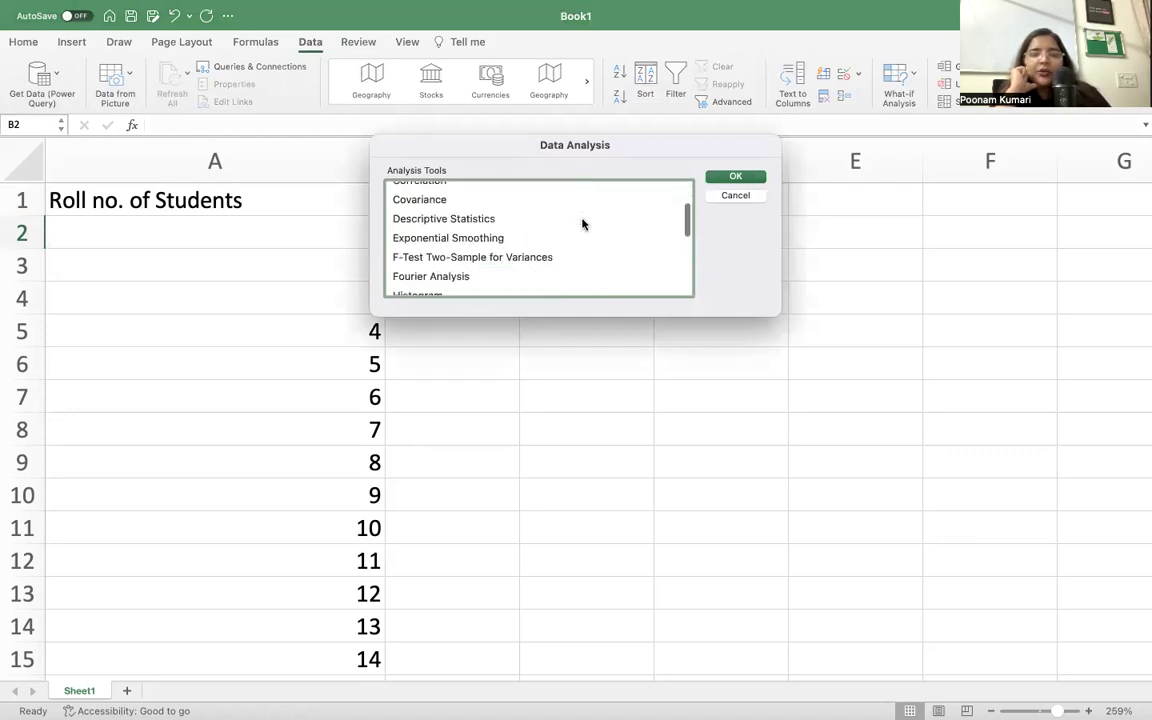
scroll(442, 216, "up", 2)
scroll(455, 239, "down", 5)
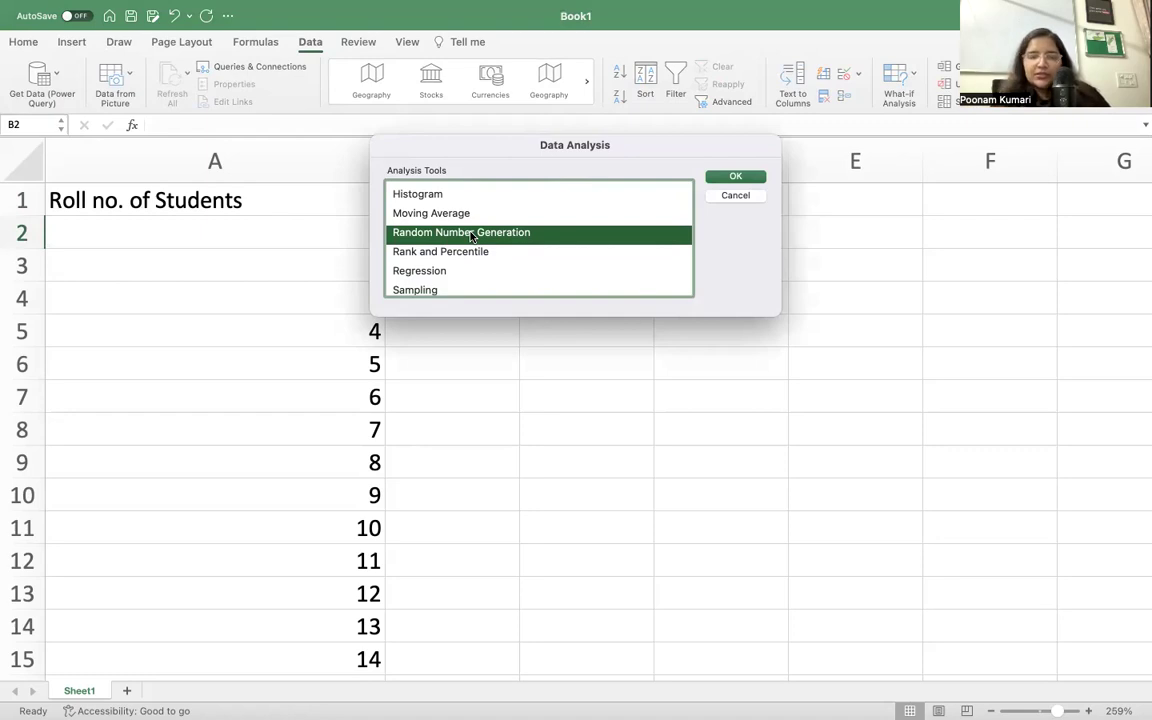
scroll(481, 265, "down", 1)
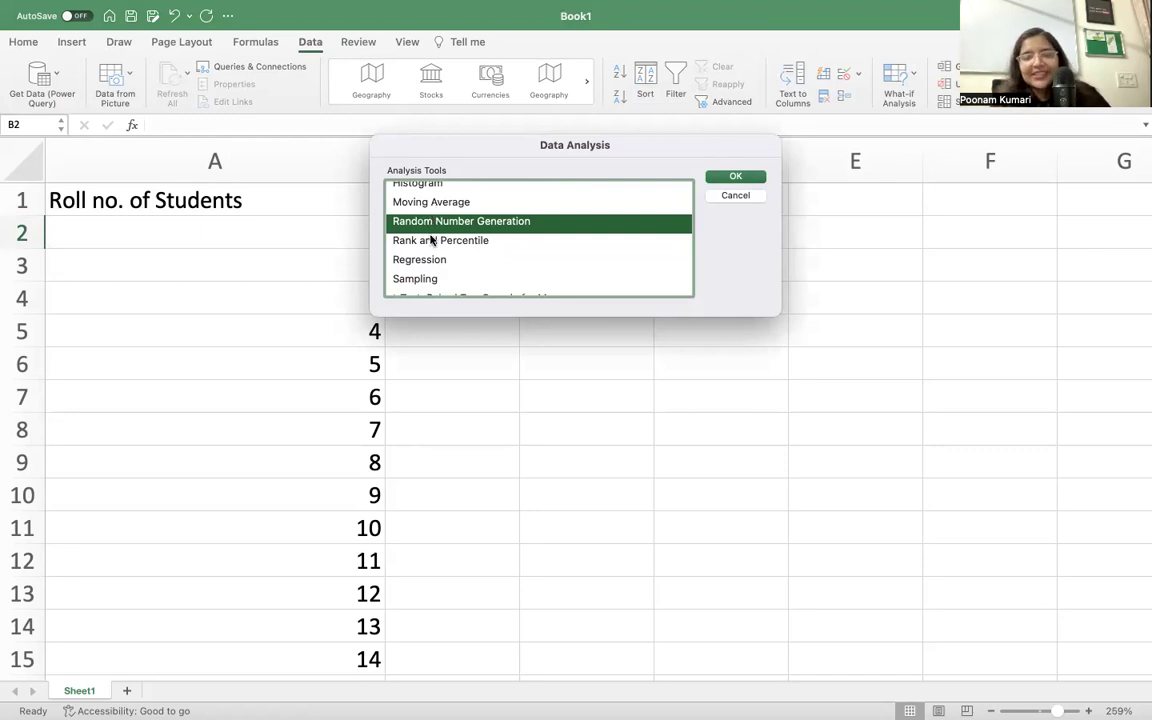
scroll(431, 240, "down", 4)
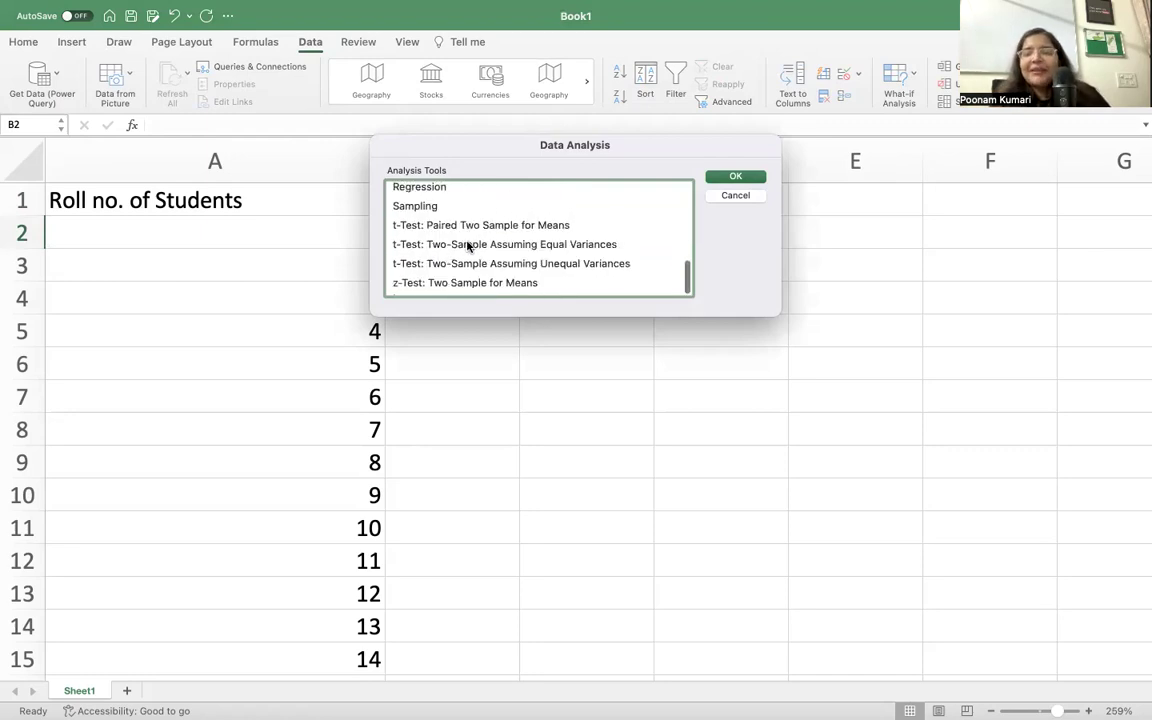
left_click(400, 206)
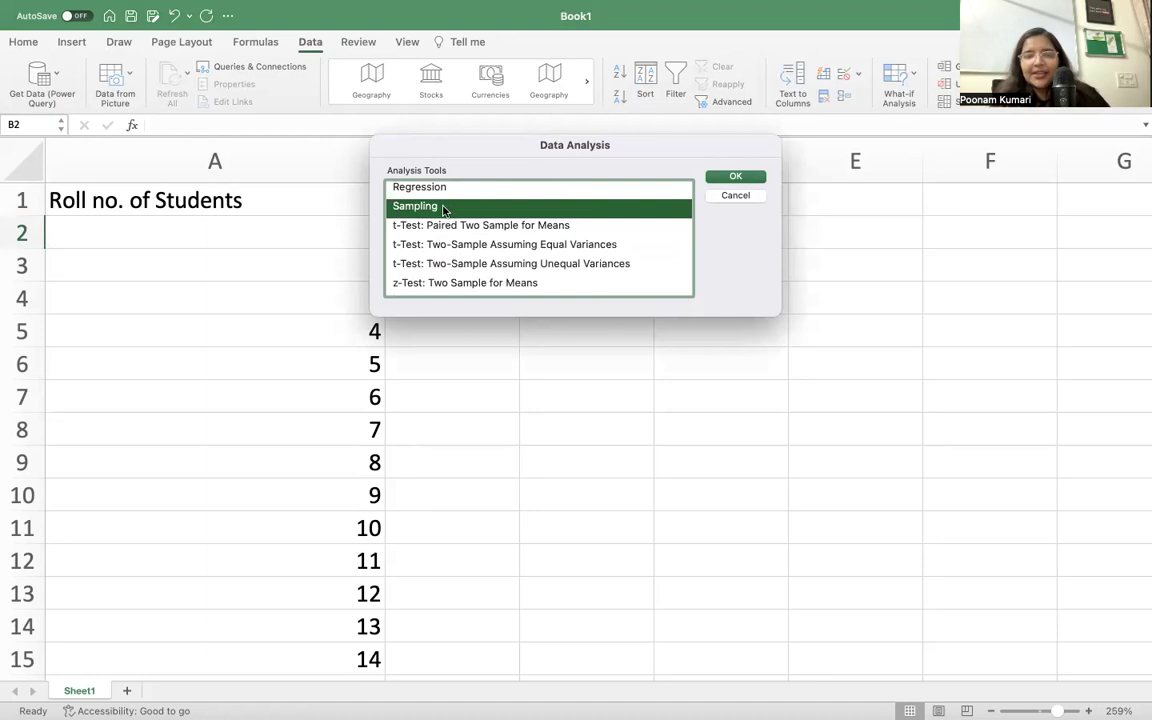
scroll(437, 210, "up", 1)
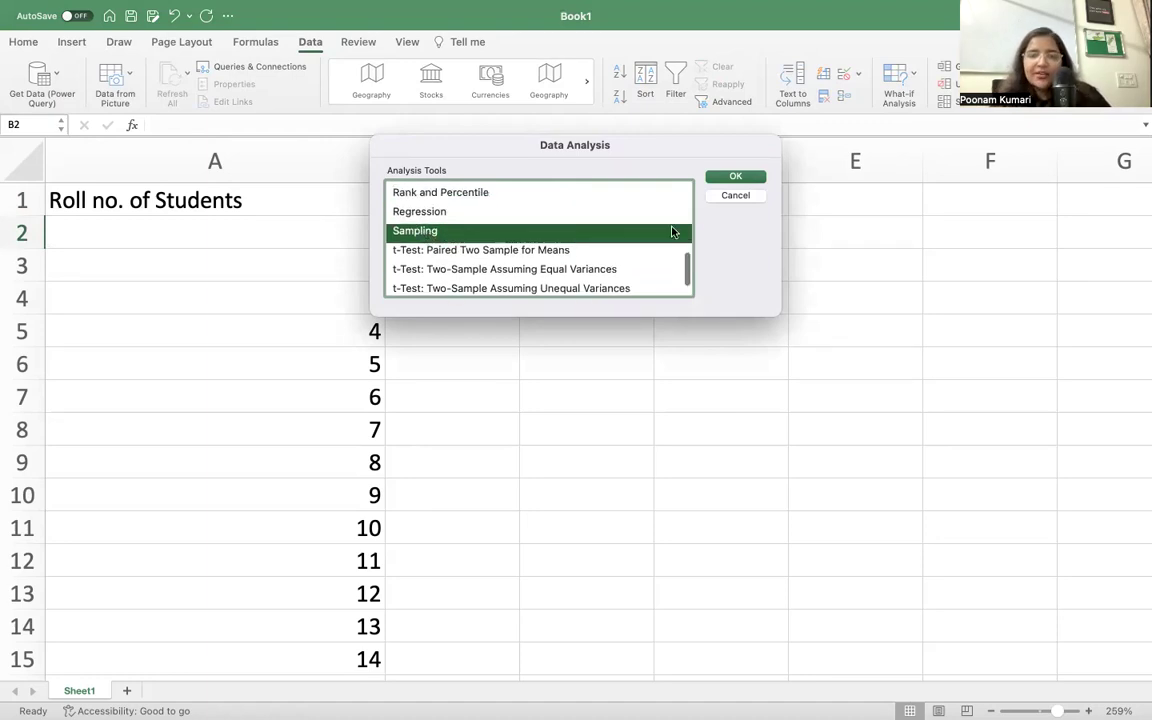
left_click(735, 177)
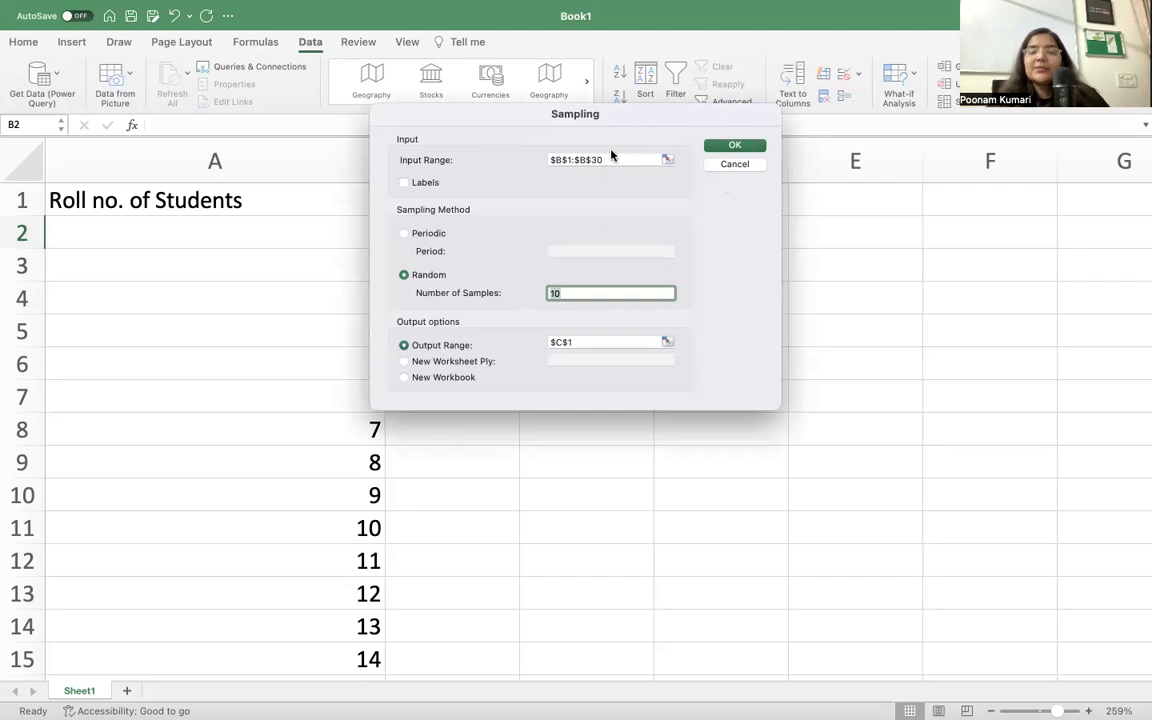
Select cells A2 through A101, the student roll numbers, as the input range for Sampling.
left_click_drag(608, 118, 708, 111)
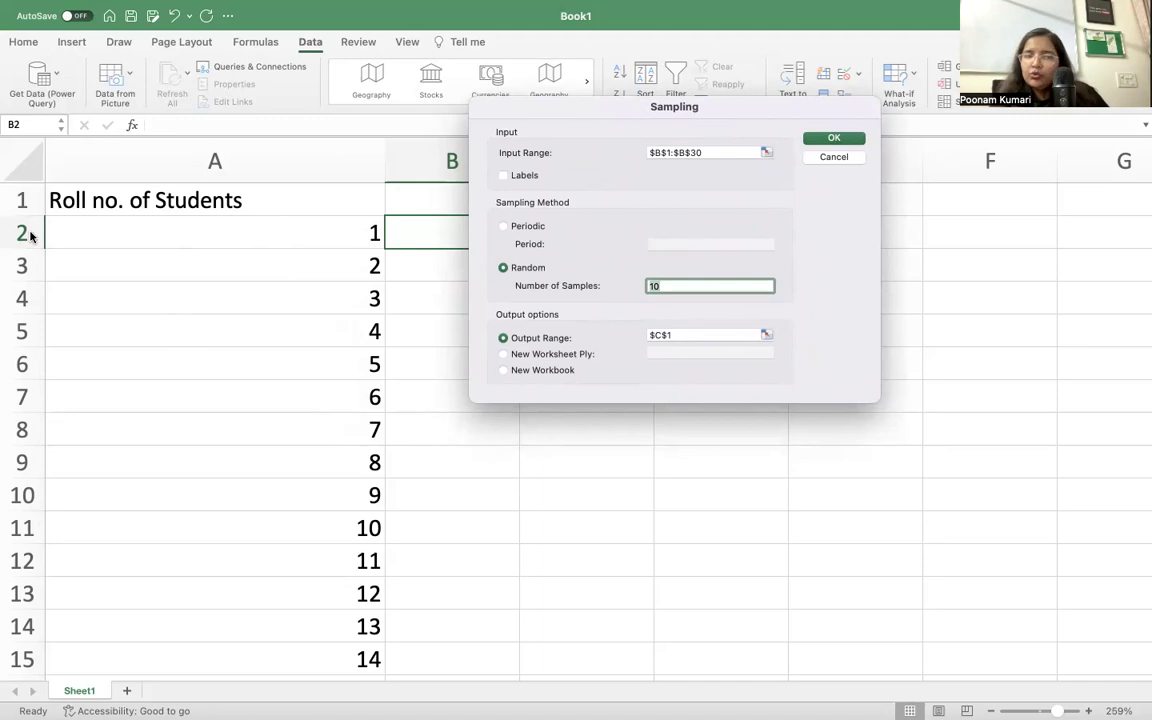
left_click(662, 150)
left_click(766, 152)
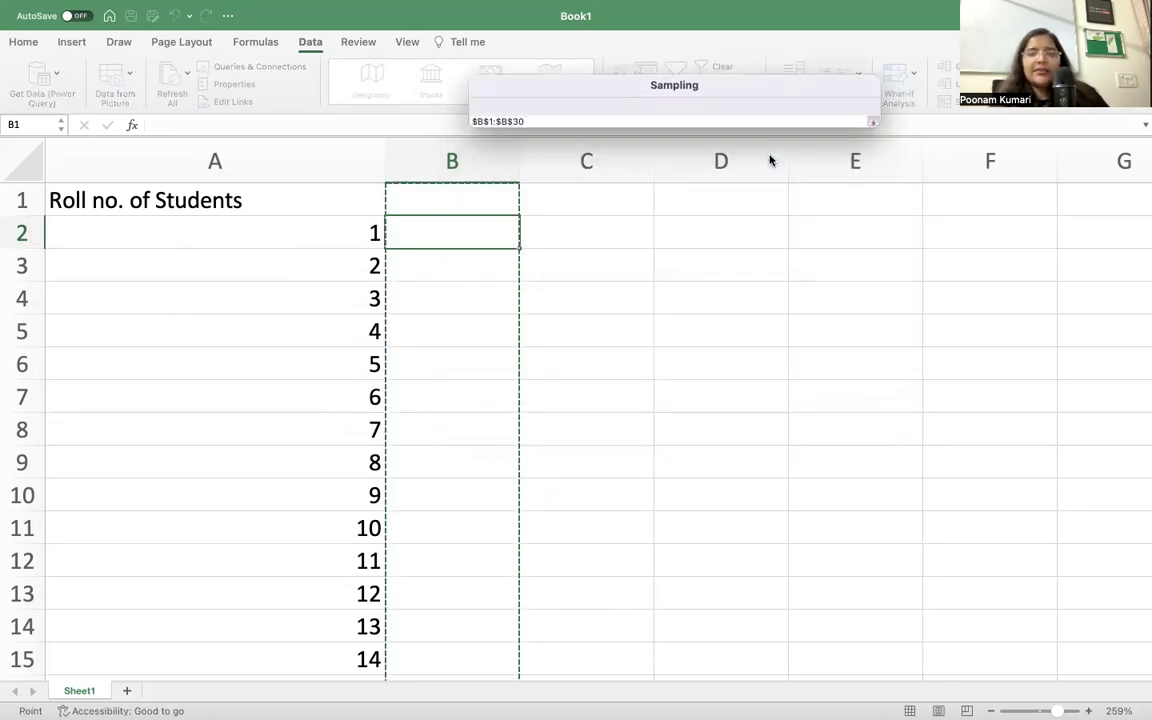
left_click(285, 231)
key("shift+Down")
key("shift+Down")
key("shift+Down")
key("shift+Down")
key("shift+Down")
key("shift+Down")
key("shift+Down")
key("shift+Down")
key("shift+Down")
key("shift+Down")
key("shift+Down")
key("shift+Down")
key("shift+Down")
key("shift+Down")
key("shift+Down")
key("shift+Down")
key("shift+Down")
key("shift+Down")
key("shift+Down")
key("shift+Down")
key("shift+Down")
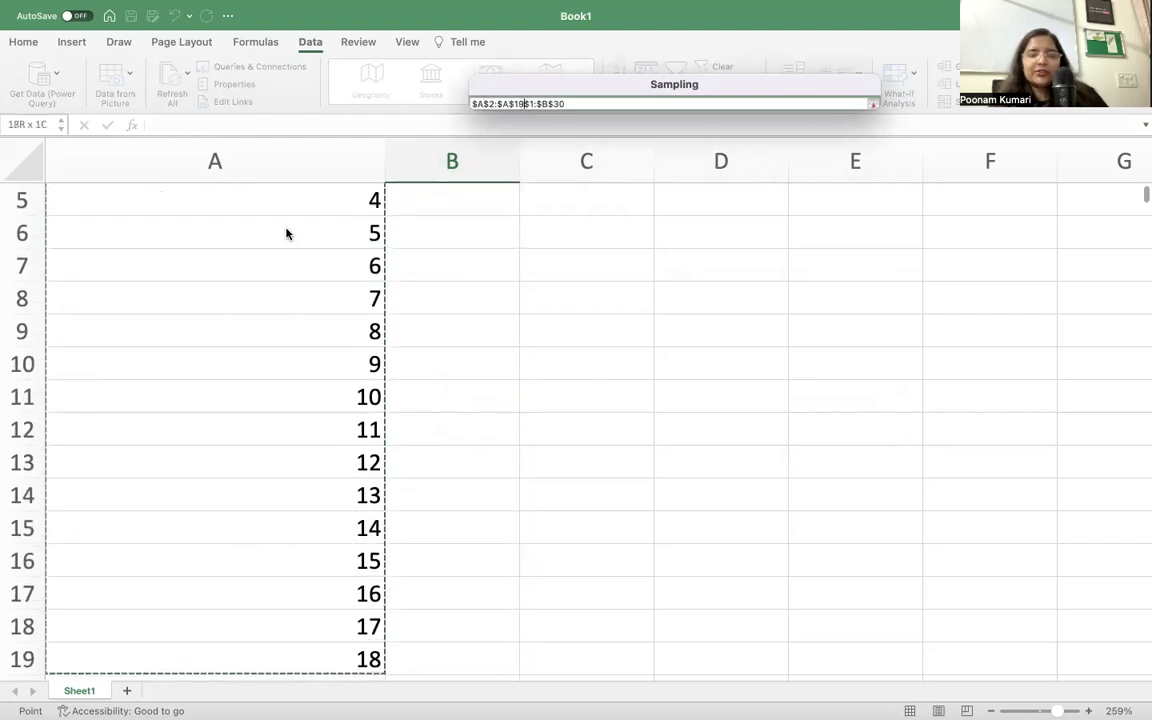
key("shift+Down")
key("shift+Down")
key("shift+Down")
key("shift+Down")
key("shift+Down")
key("shift+Down")
key("shift+Down")
key("shift+Down")
key("shift+Down")
key("shift+Down")
key("shift+Down")
key("shift+Down")
key("shift+Down")
key("shift+Down")
key("shift+Down")
key("shift+Down")
key("shift+Down")
key("shift+Down")
key("shift+Down")
key("shift+Down")
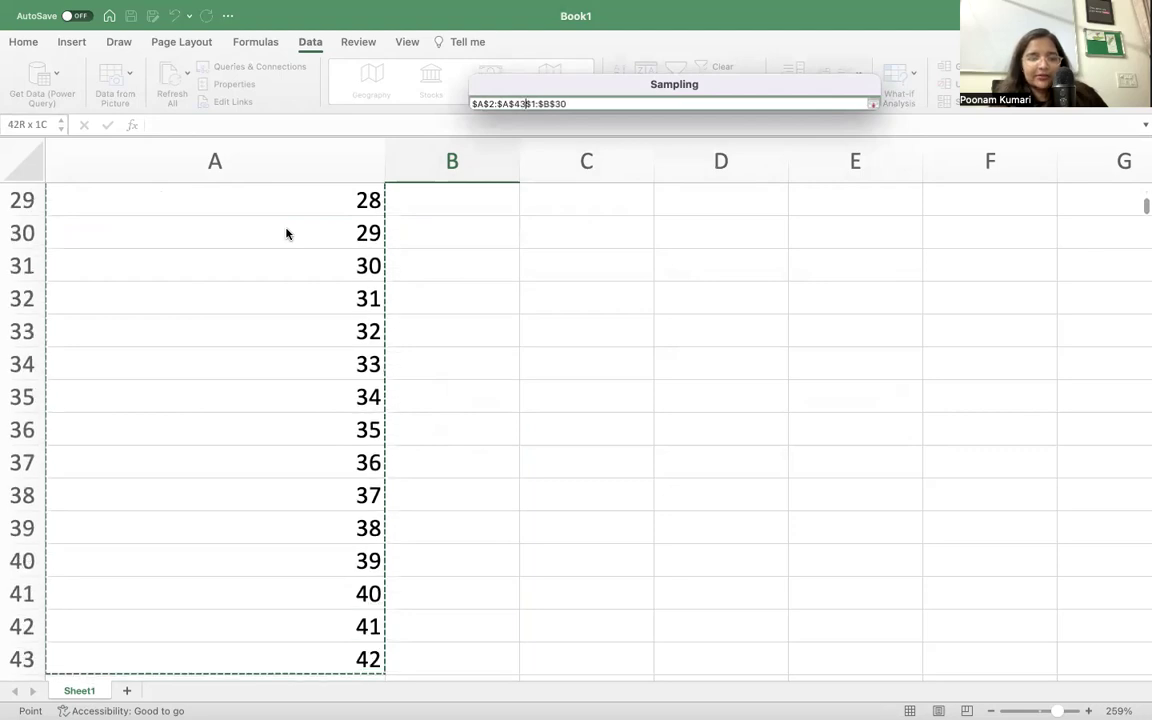
key("shift+Down")
key("shift+Down")
key("shift+Down")
key("shift+Down")
key("shift+Down")
key("shift+Down")
key("shift+Down")
key("shift+Down")
key("shift+Down")
key("shift+Down")
key("shift+Down")
key("shift+Down")
key("shift+Down")
key("shift+Down")
key("shift+Down")
key("shift+Down")
key("shift+Down")
key("shift+Down")
key("shift+Down")
key("shift+Down")
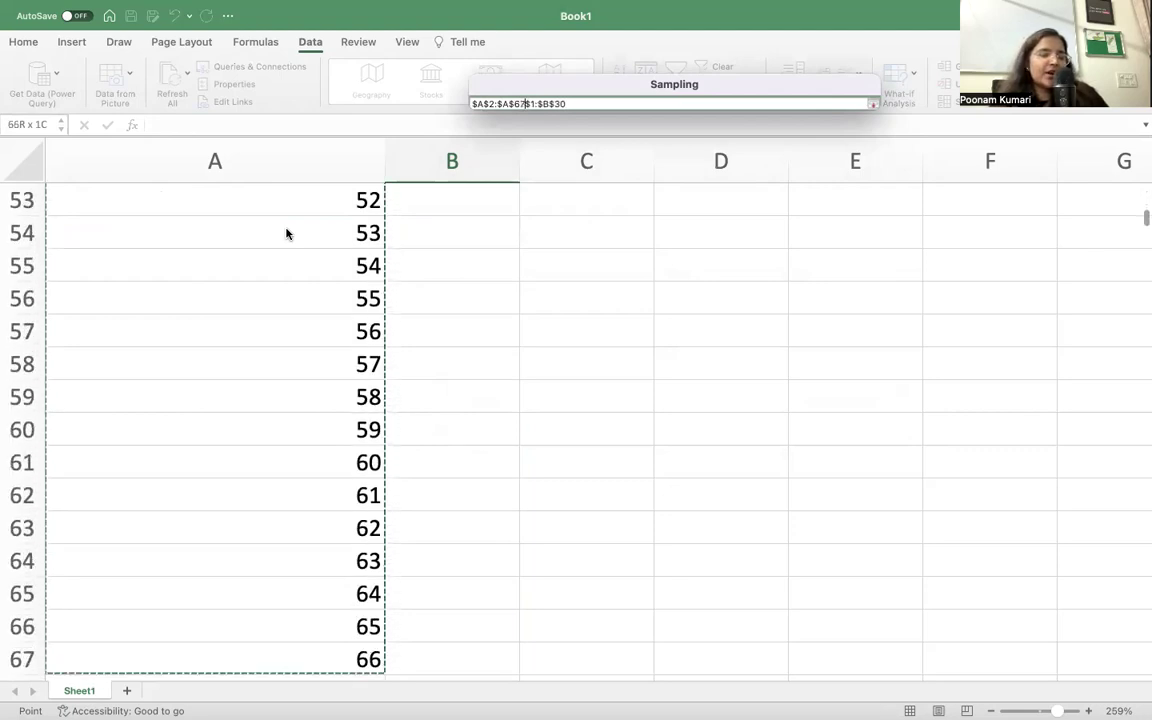
key("shift+Down")
key("shift+Down")
key("shift+Down")
key("shift+Down")
key("shift+Down")
key("shift+Down")
key("shift+Down")
key("shift+Down")
key("shift+Down")
key("shift+Down")
key("shift+Down")
key("shift+Down")
key("shift+Down")
key("shift+Down")
key("shift+Down")
key("shift+Down")
key("shift+Down")
key("shift+Down")
key("shift+Down")
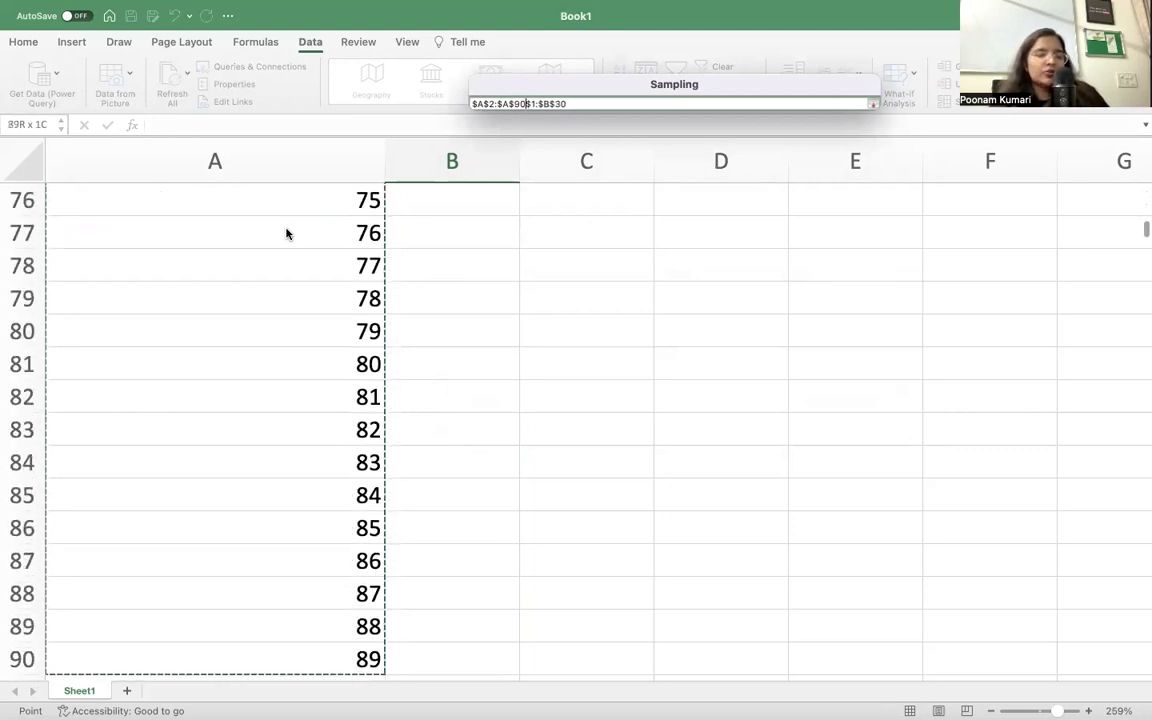
key("shift+Down")
key("shift+Down")
key("shift+Down")
key("shift+Down")
key("shift+Down")
key("shift+Down")
key("shift+Down")
key("shift+Down")
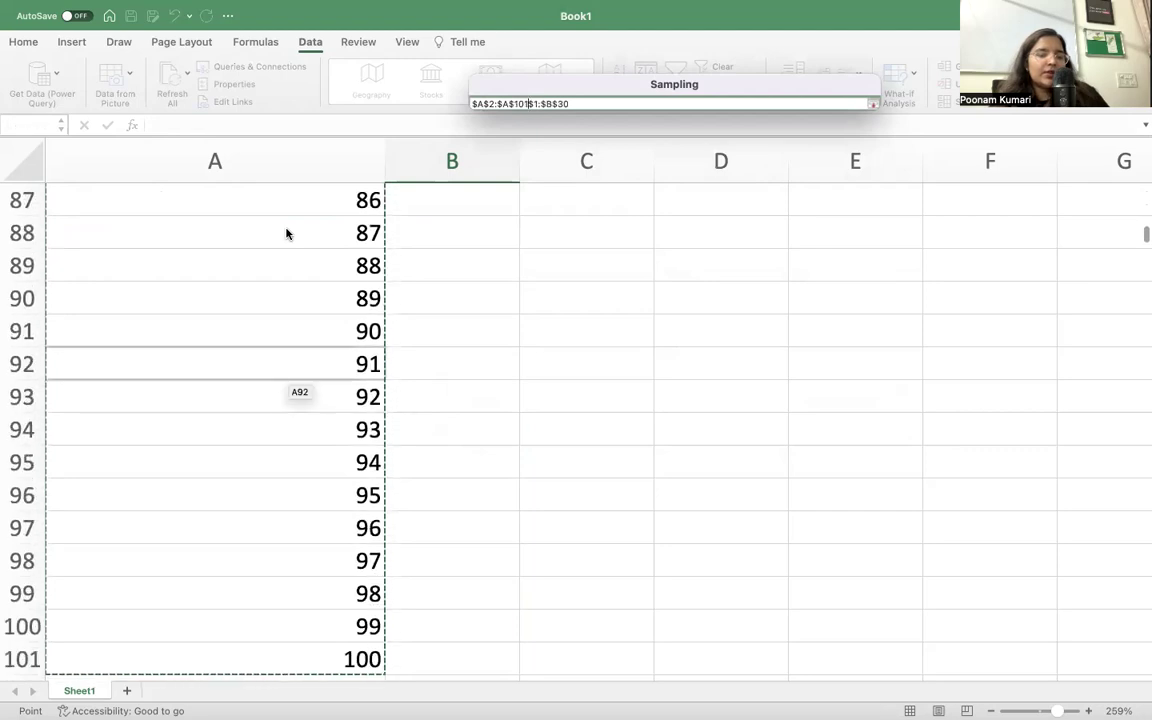
key("shift+Down")
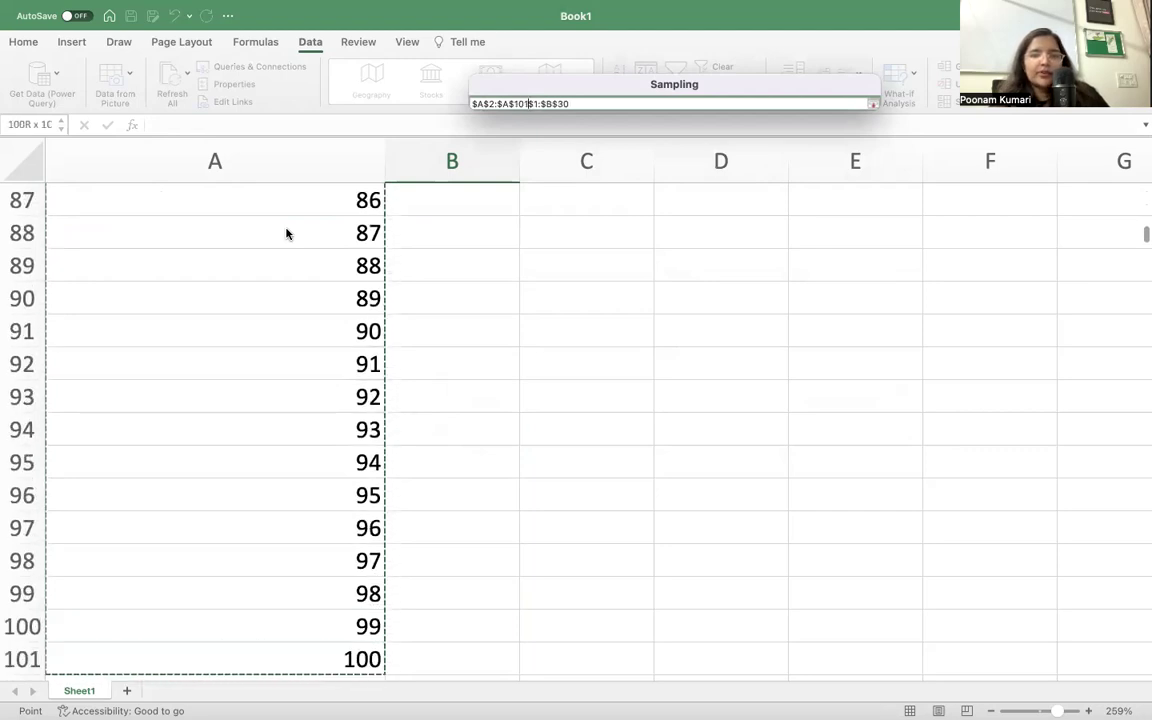
Remove the leftover $1:$B$30 from the range reference and accept $A$2:$A$101 as the input range.
left_click(557, 103)
key("shift+Left")
key("shift+Left")
key("shift+Left")
key("shift+Left")
key("shift+Left")
key("shift+Left")
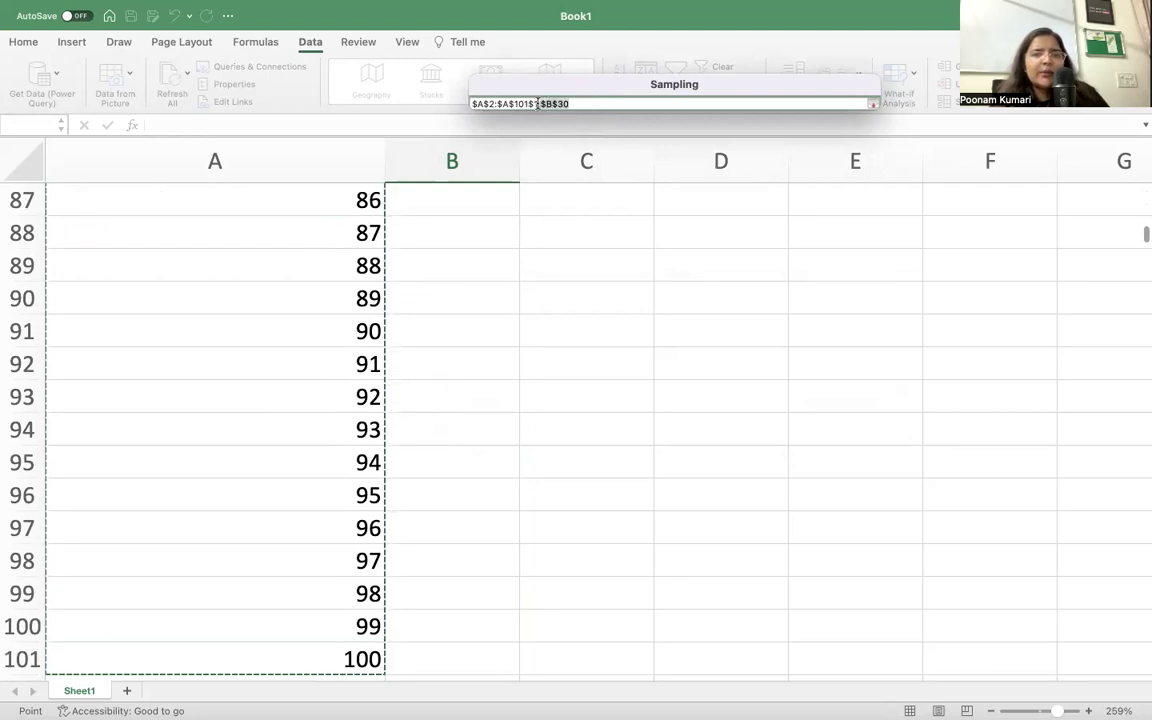
key("BackSpace")
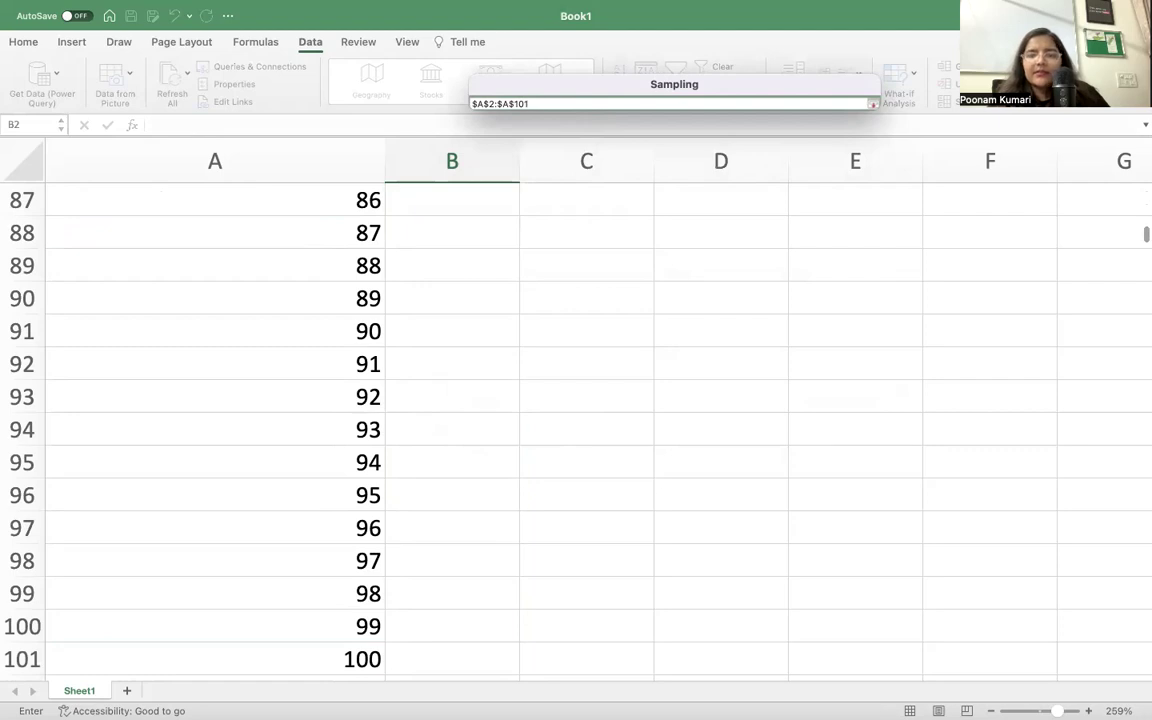
key("Return")
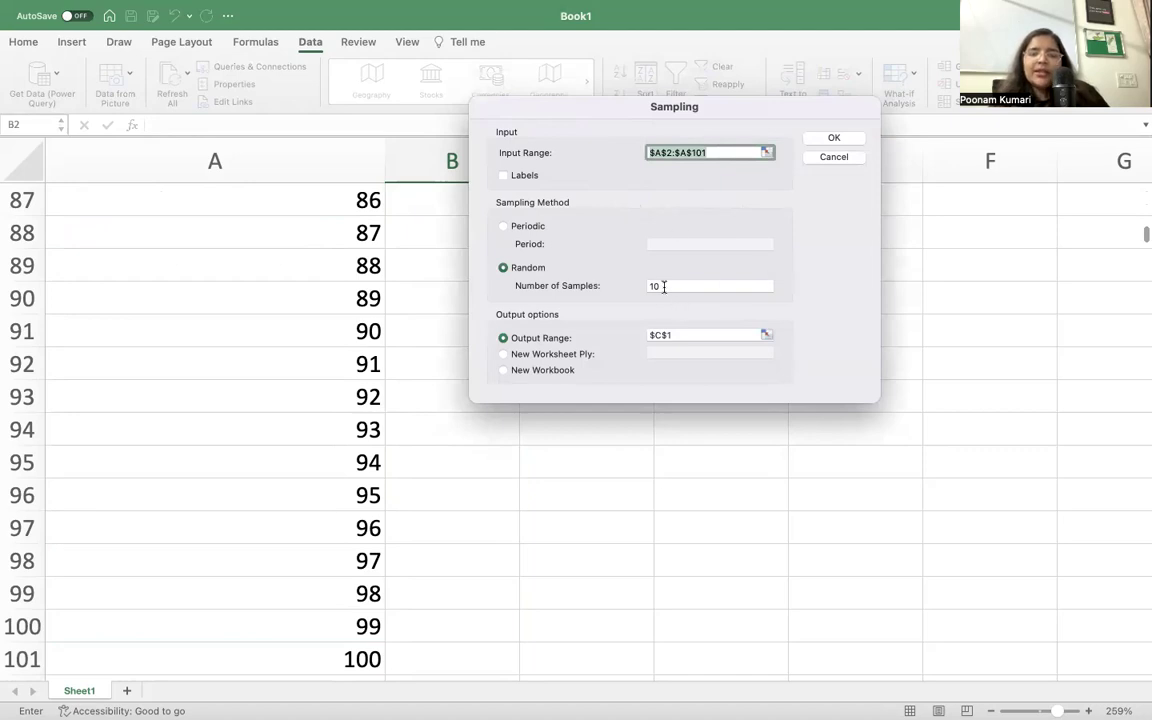
Set the output range to $B$2 and run the random sampling with 10 samples.
left_click(697, 285)
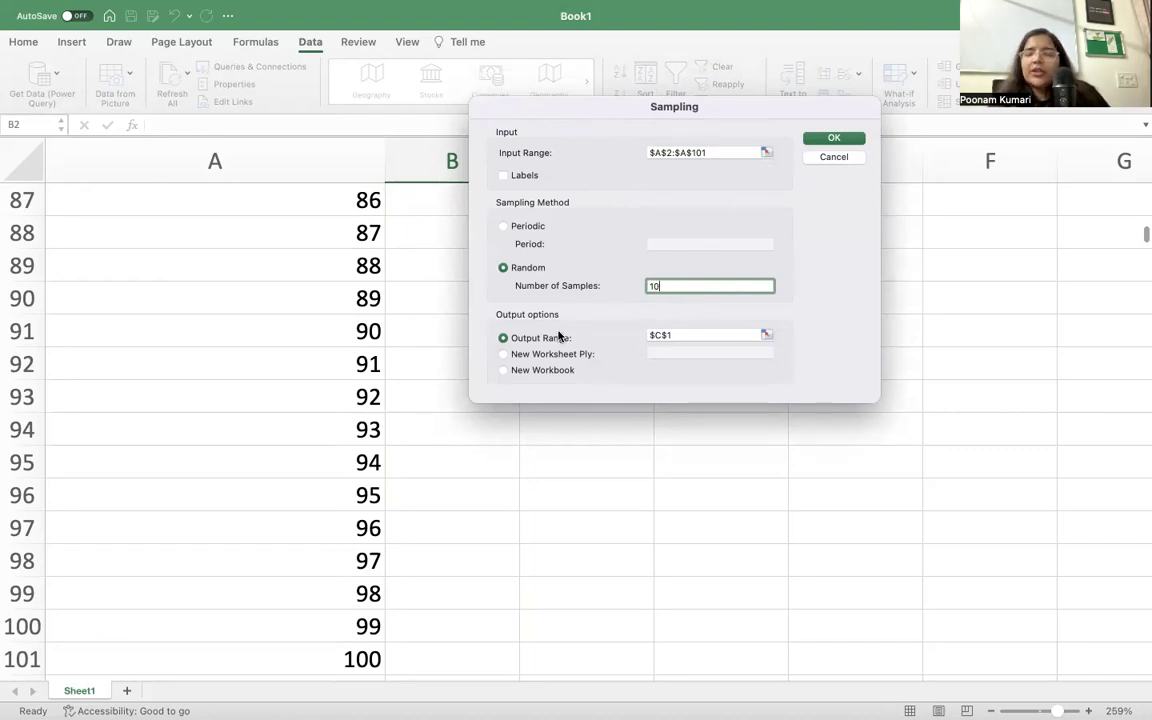
left_click(692, 334)
scroll(316, 347, "up", 2)
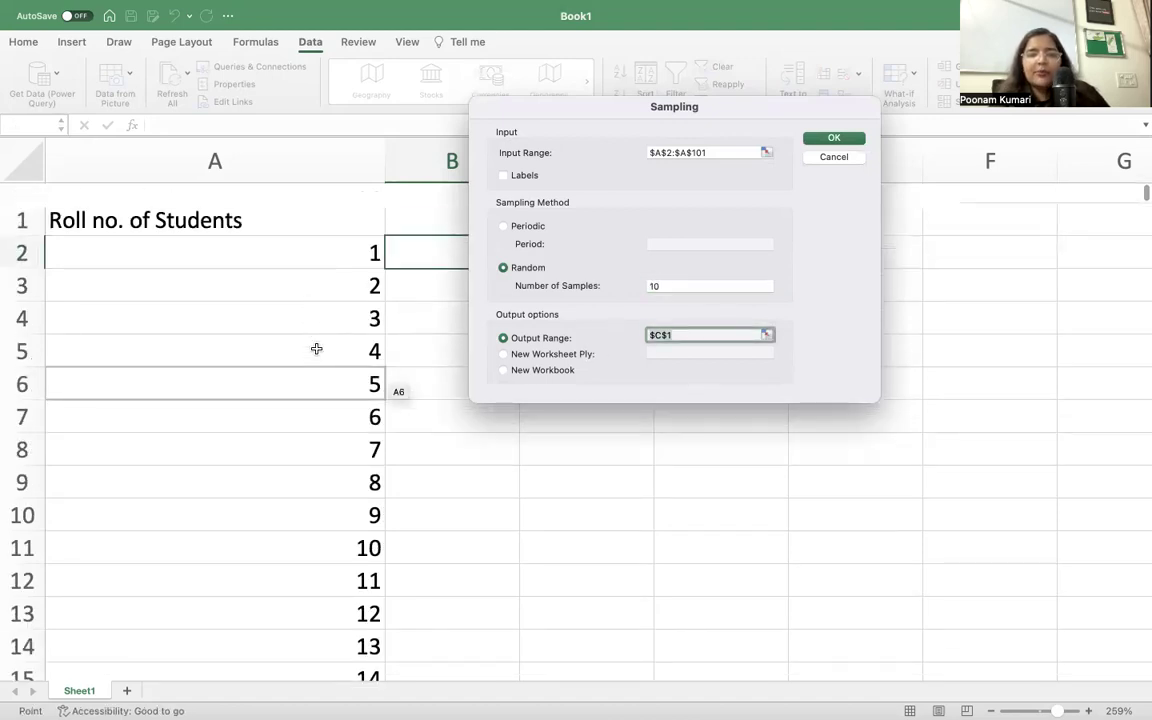
left_click_drag(622, 108, 689, 103)
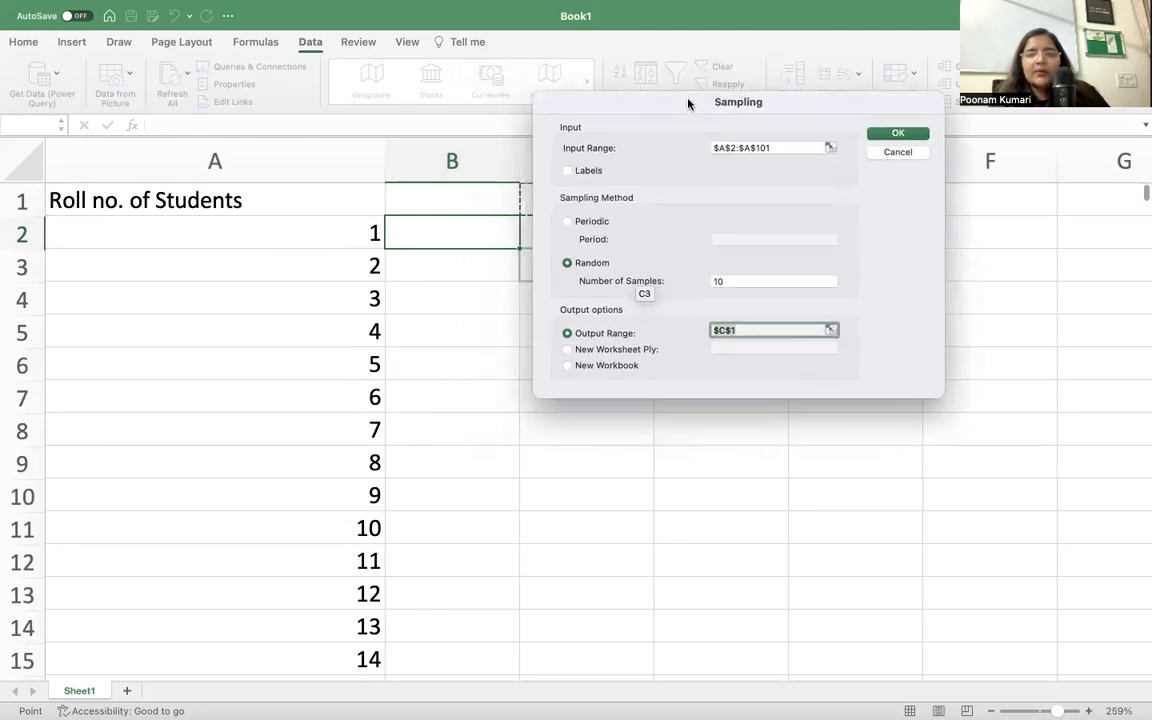
left_click(459, 232)
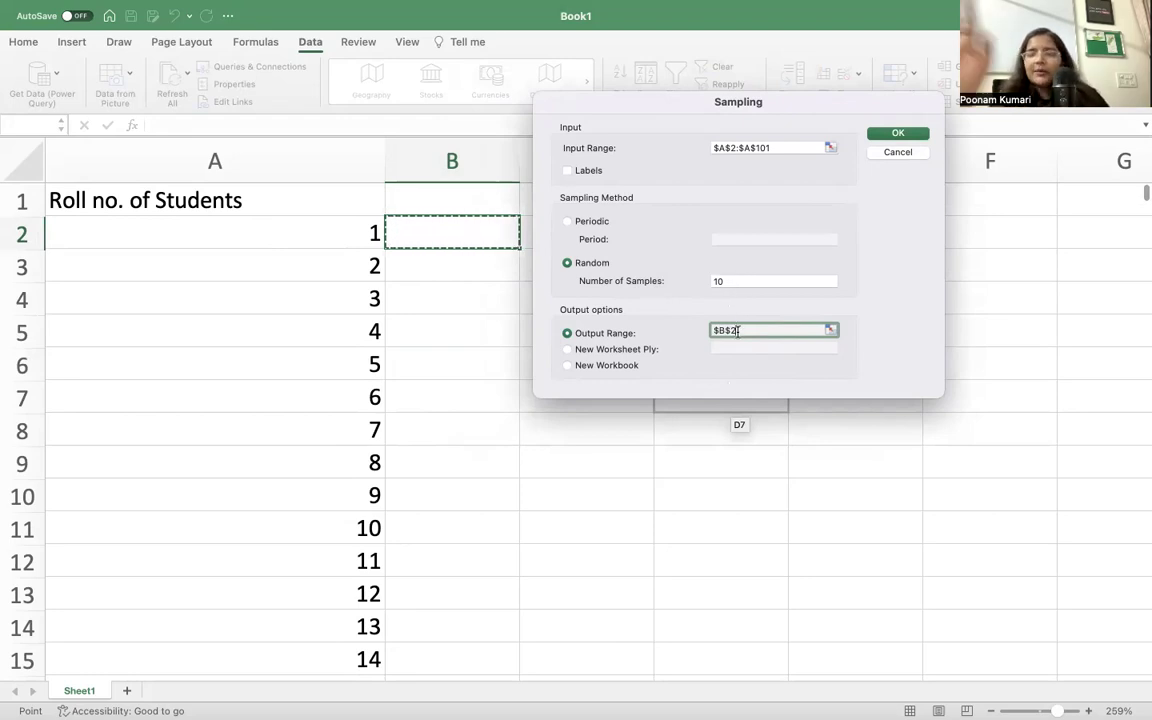
left_click(893, 135)
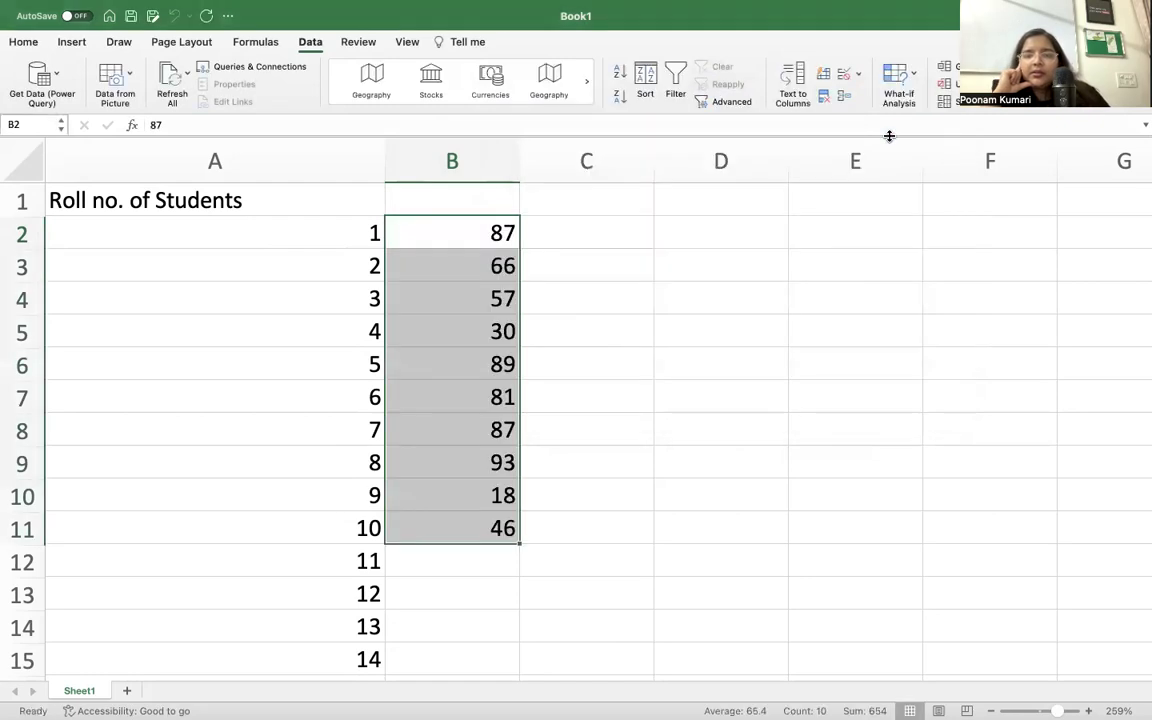
left_click(586, 590)
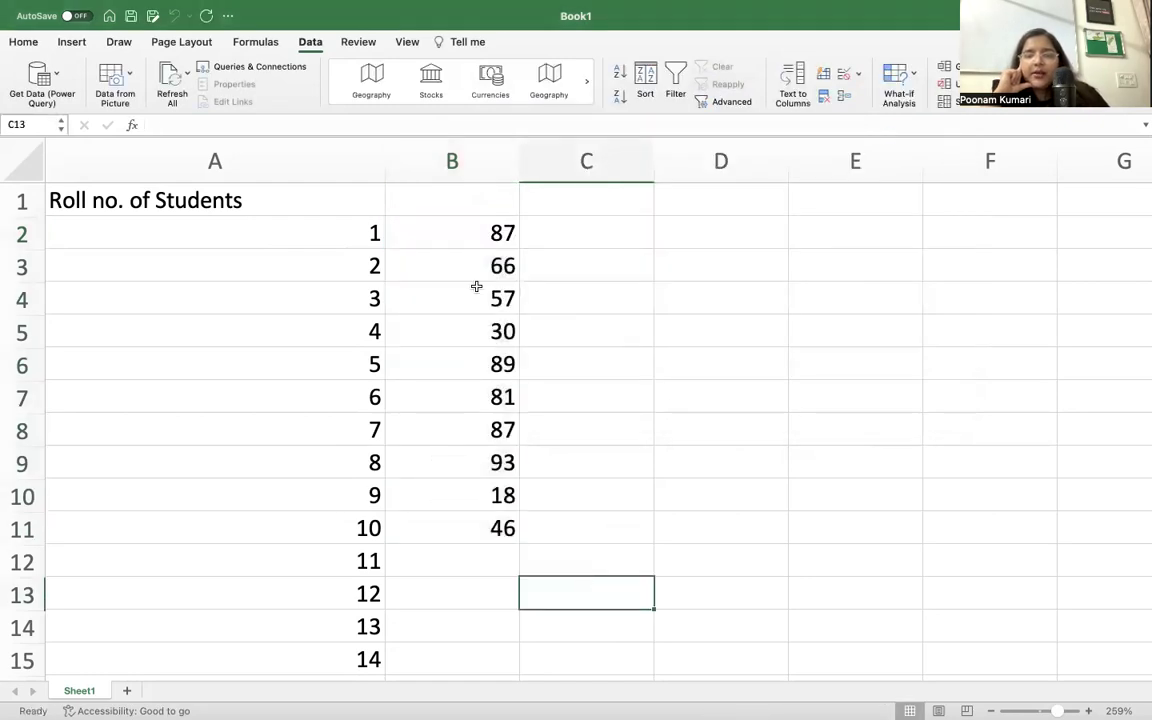
Enter the heading "Random Sample 1" in cell B1 and widen column B to fit it.
left_click(495, 233)
left_click(489, 265)
left_click(480, 232)
left_click(455, 198)
type("Ram")
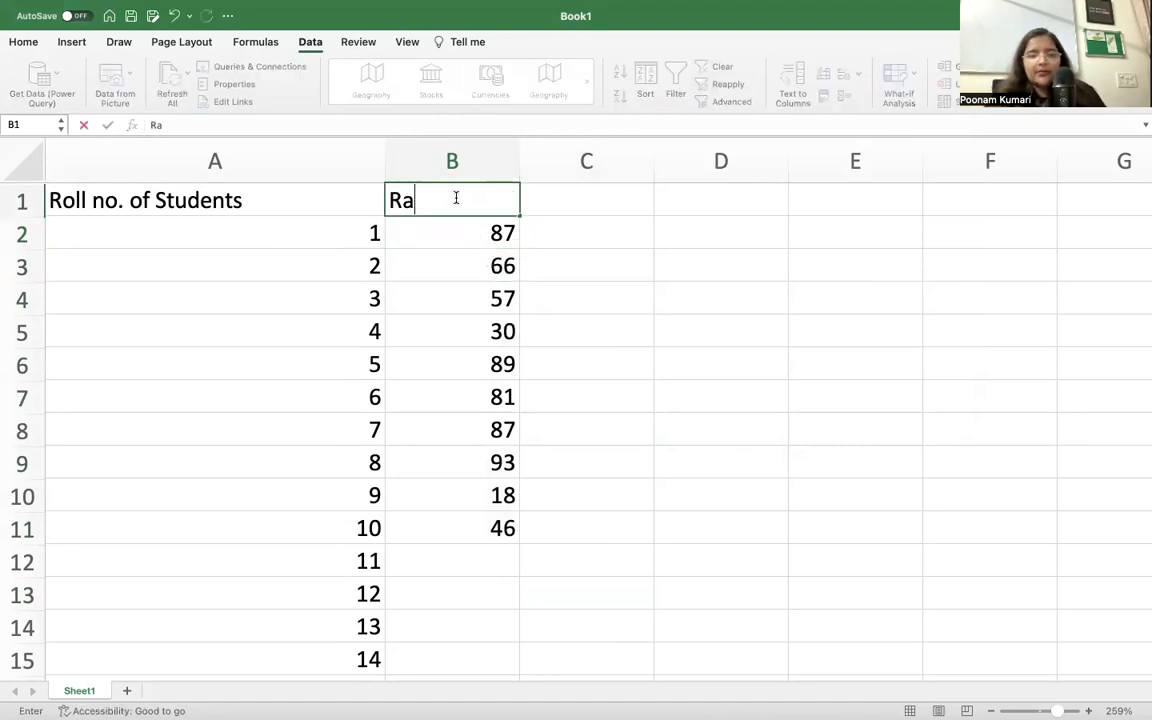
key("BackSpace")
key("BackSpace")
type("ndom ")
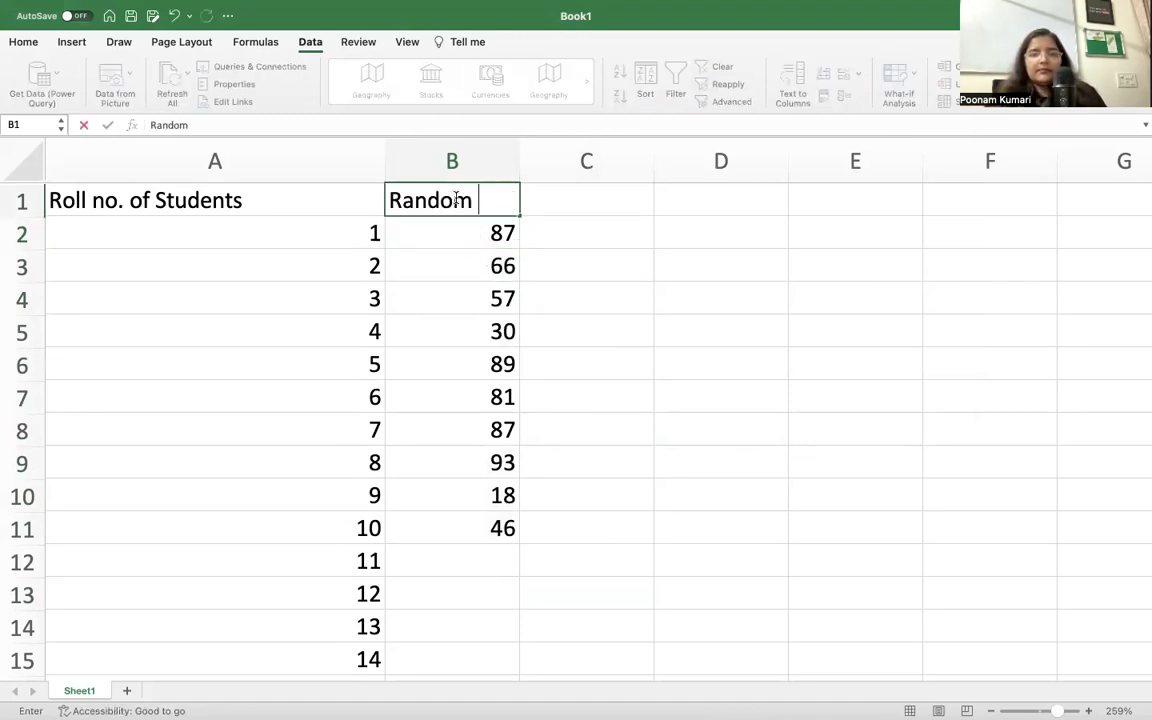
type("Sample 1")
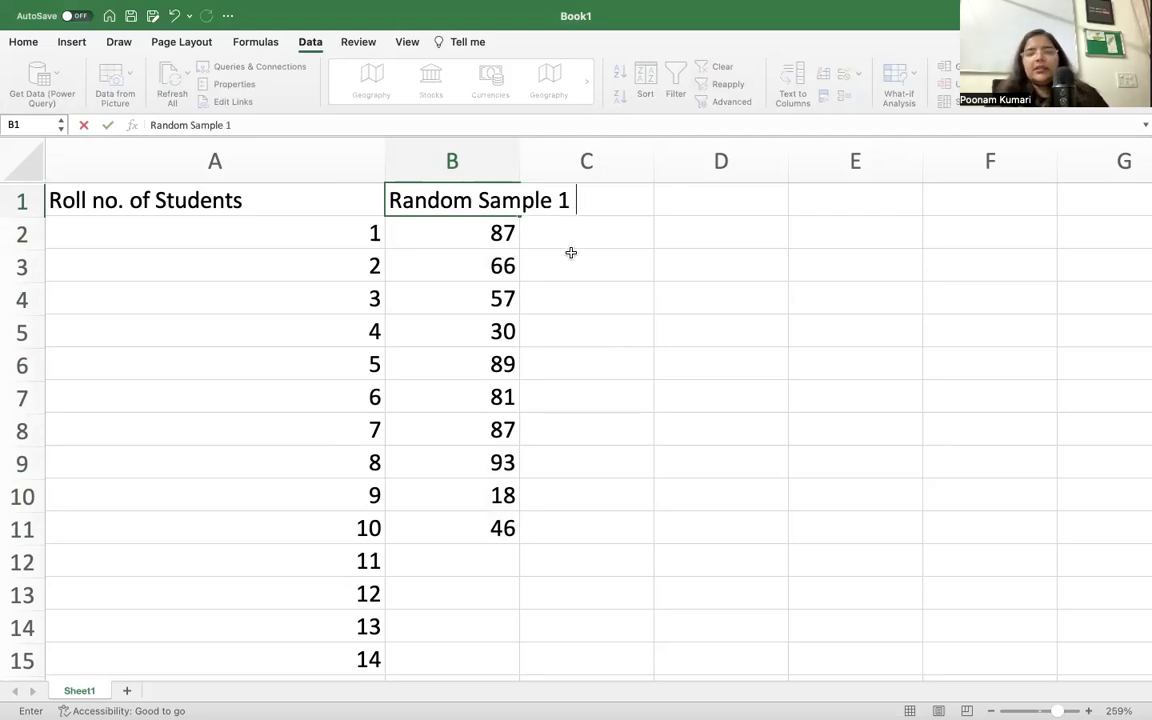
left_click(667, 441)
left_click_drag(516, 162, 600, 162)
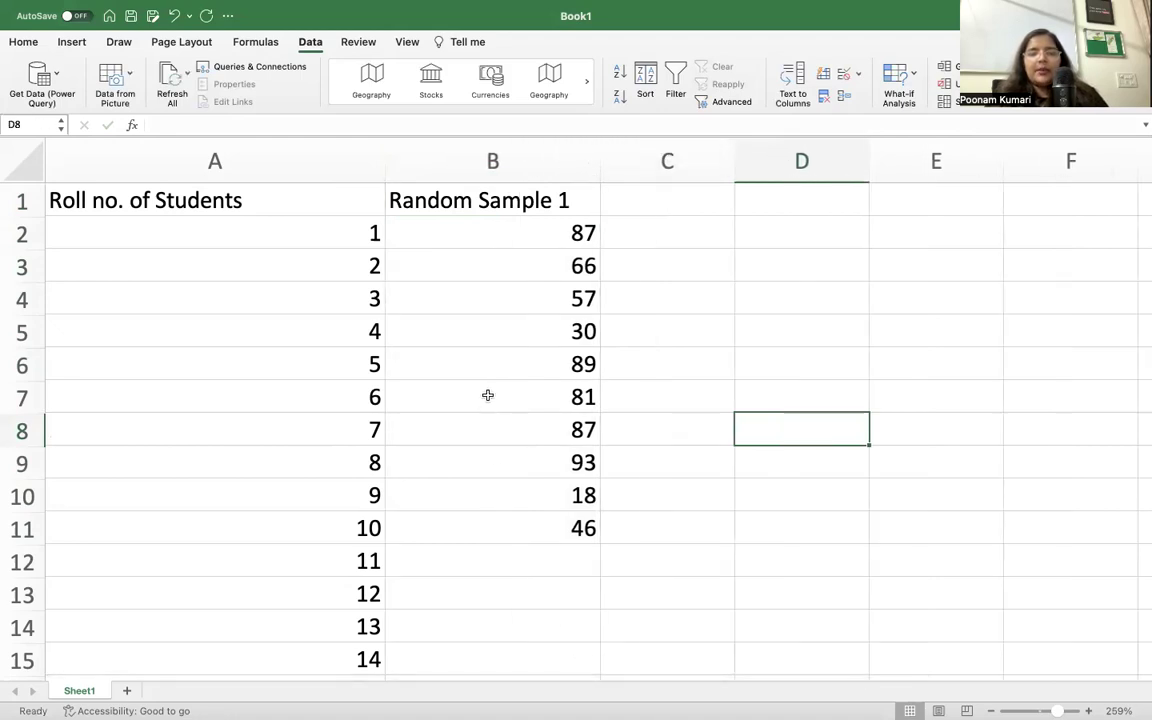
Examine the roll numbers drawn in the Random Sample 1 column.
left_click(550, 244)
left_click(566, 276)
left_click(563, 440)
left_click(551, 526)
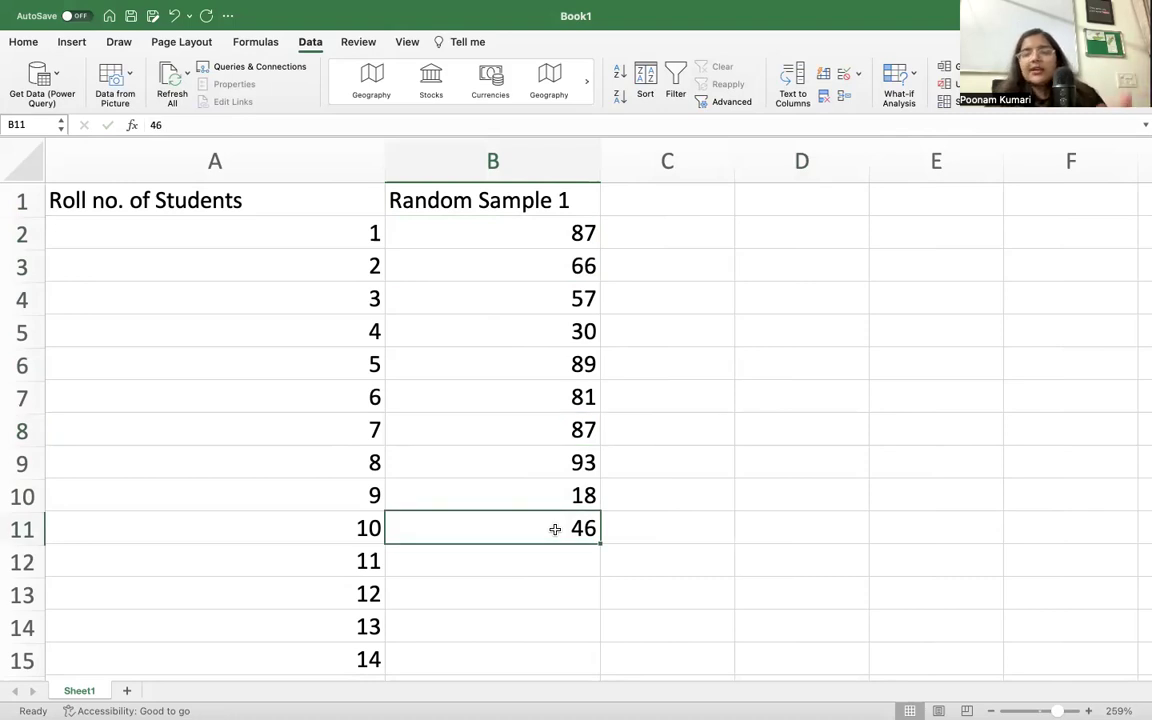
left_click(571, 236)
left_click(577, 268)
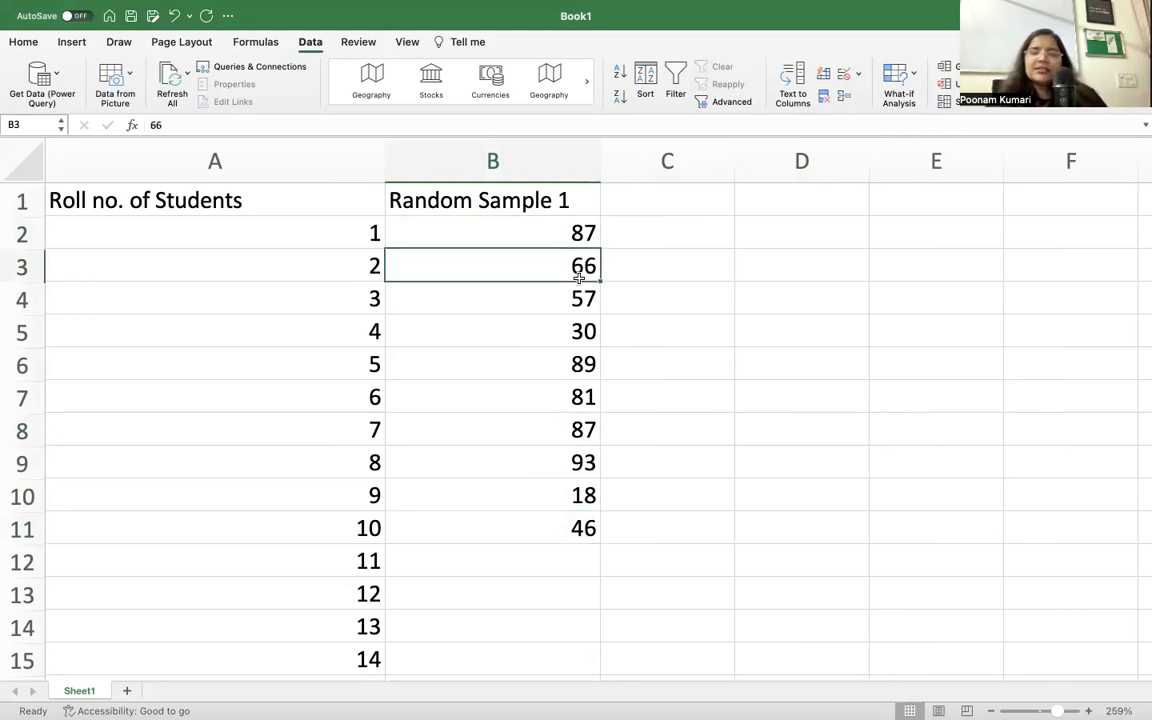
left_click(578, 301)
left_click(580, 330)
left_click(563, 522)
left_click(547, 503)
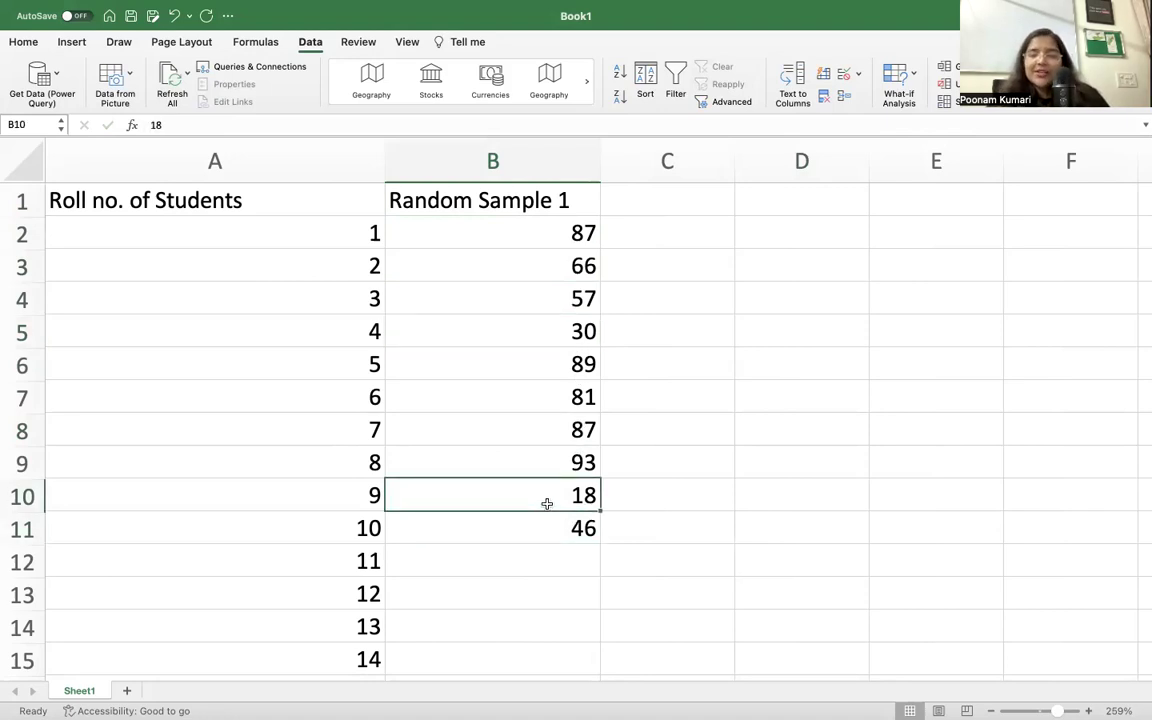
Enter the heading "Random Sample 2" in cell C1 and widen column C to fit it.
left_click(632, 203)
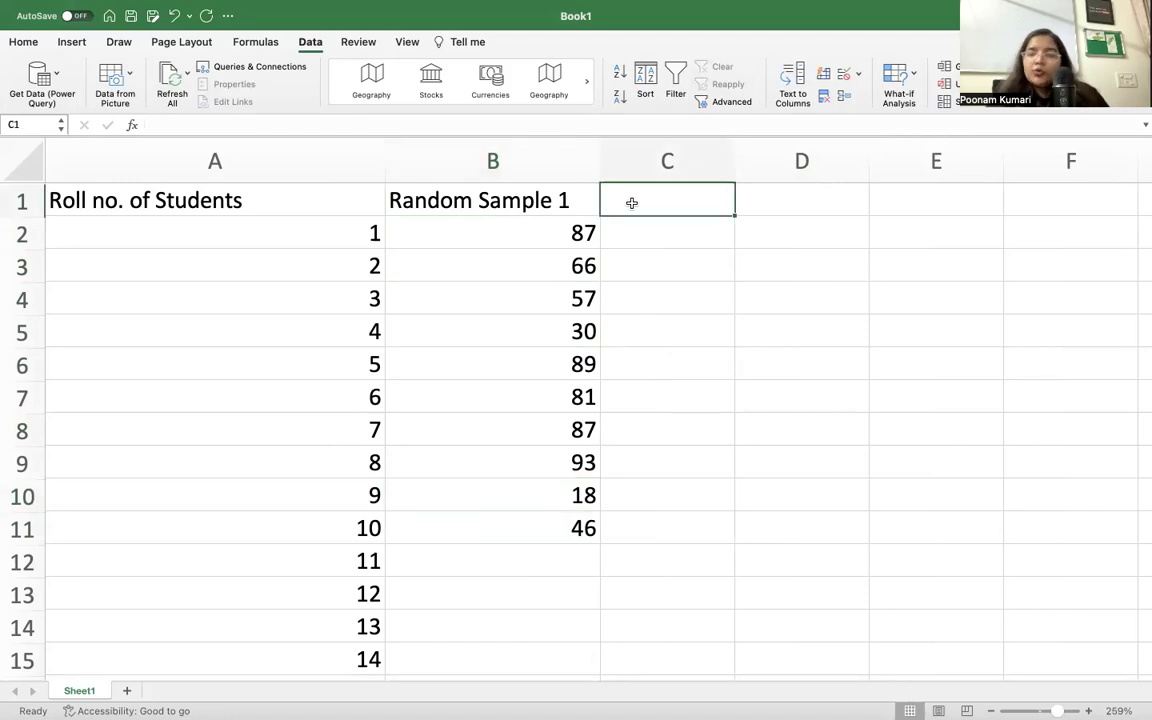
type("Ra")
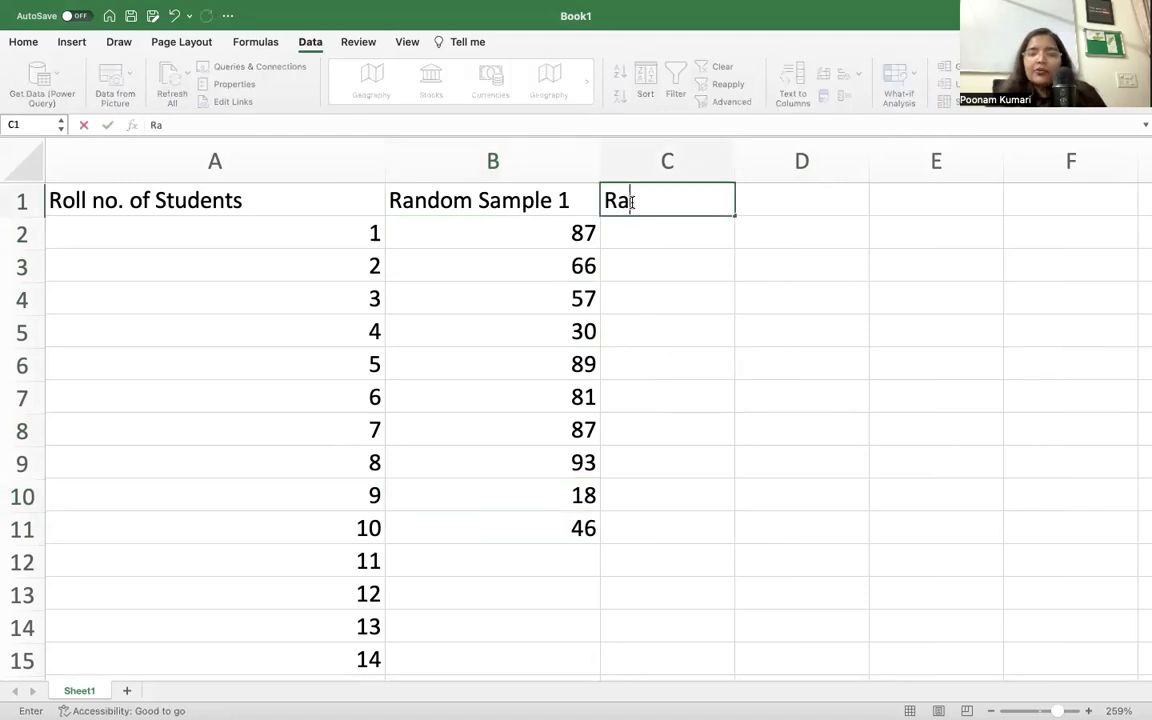
type("dom")
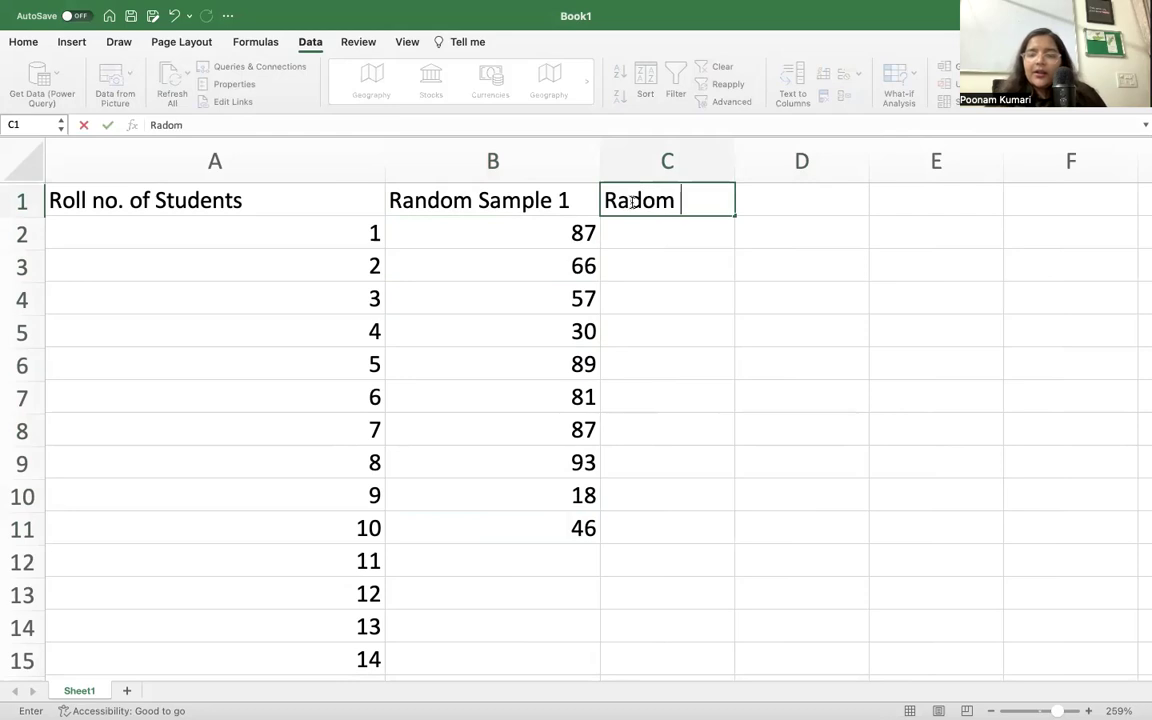
key("BackSpace")
key("BackSpace")
key("BackSpace")
key("BackSpace")
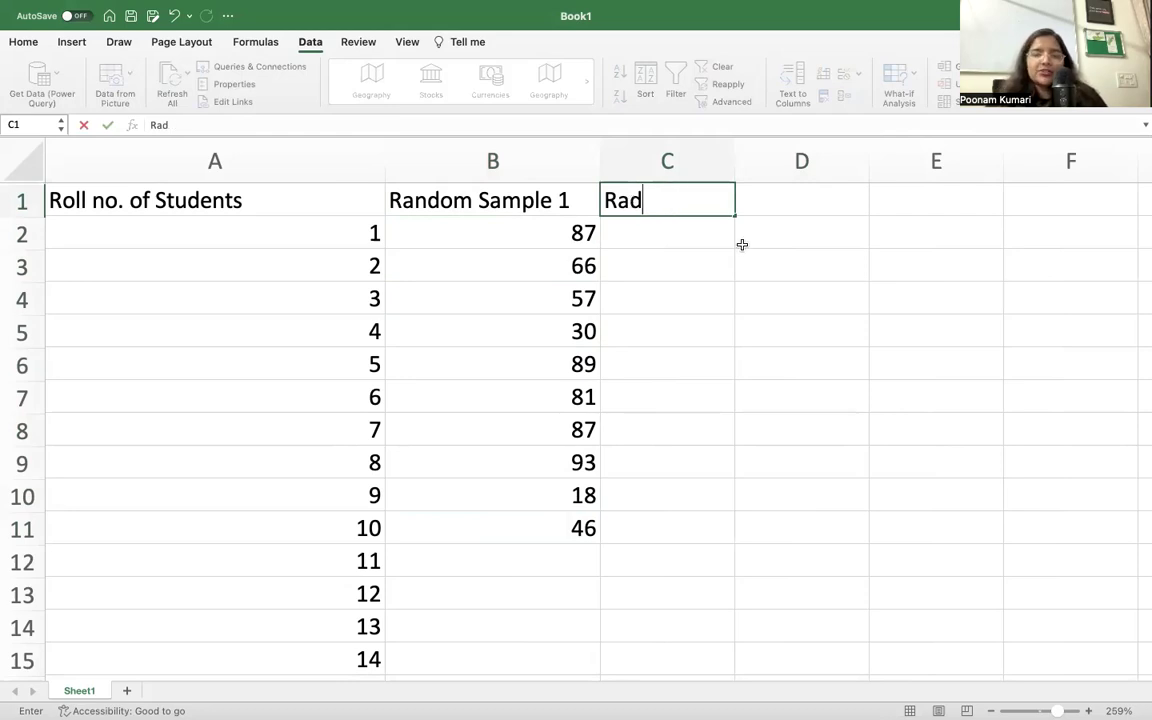
type("n")
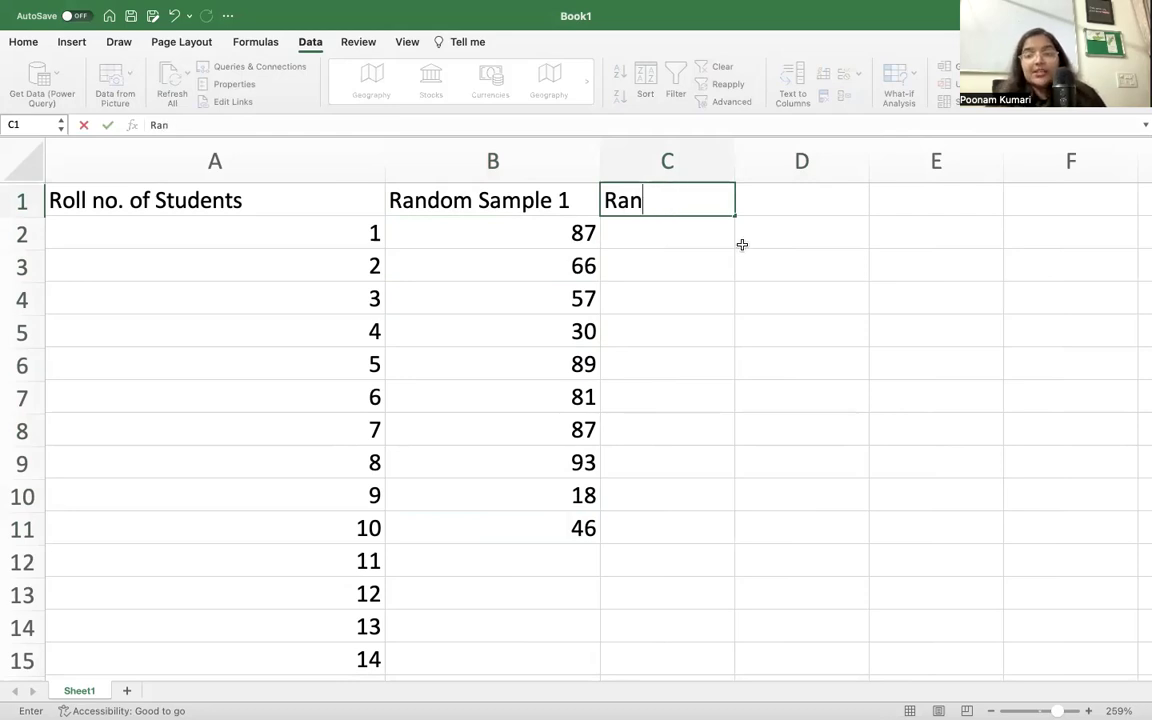
type("ndom Sampli")
key("BackSpace")
type("e ")
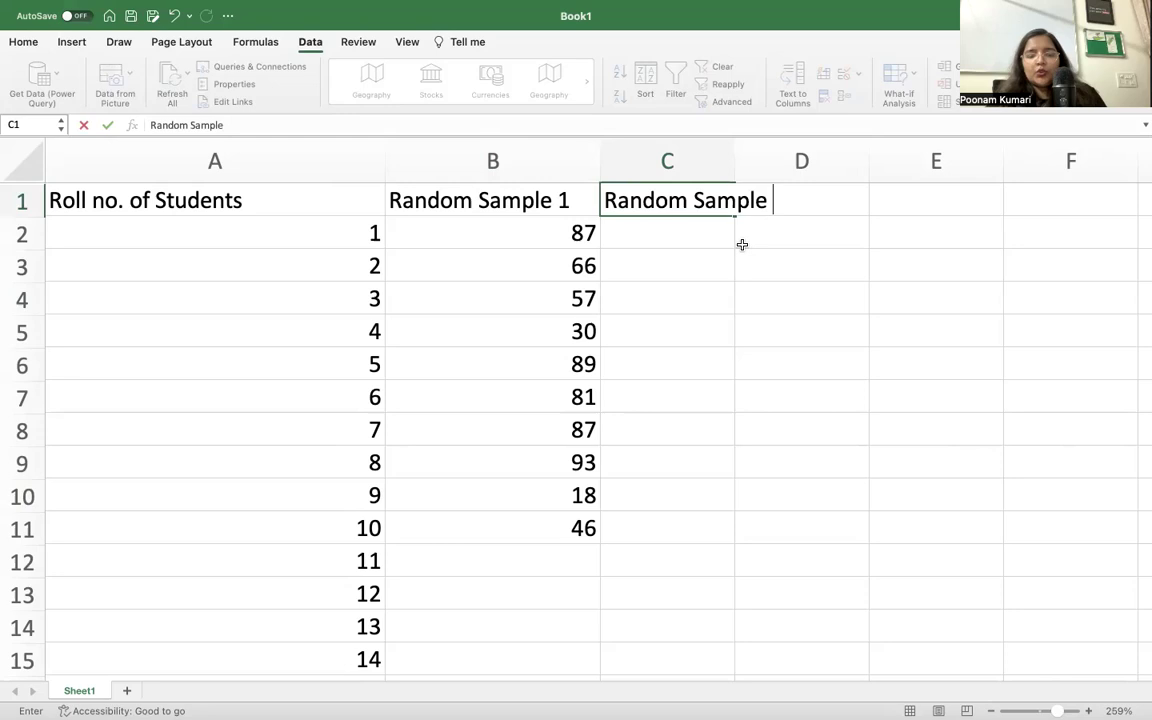
type("2")
key("Return")
left_click_drag(734, 166, 789, 165)
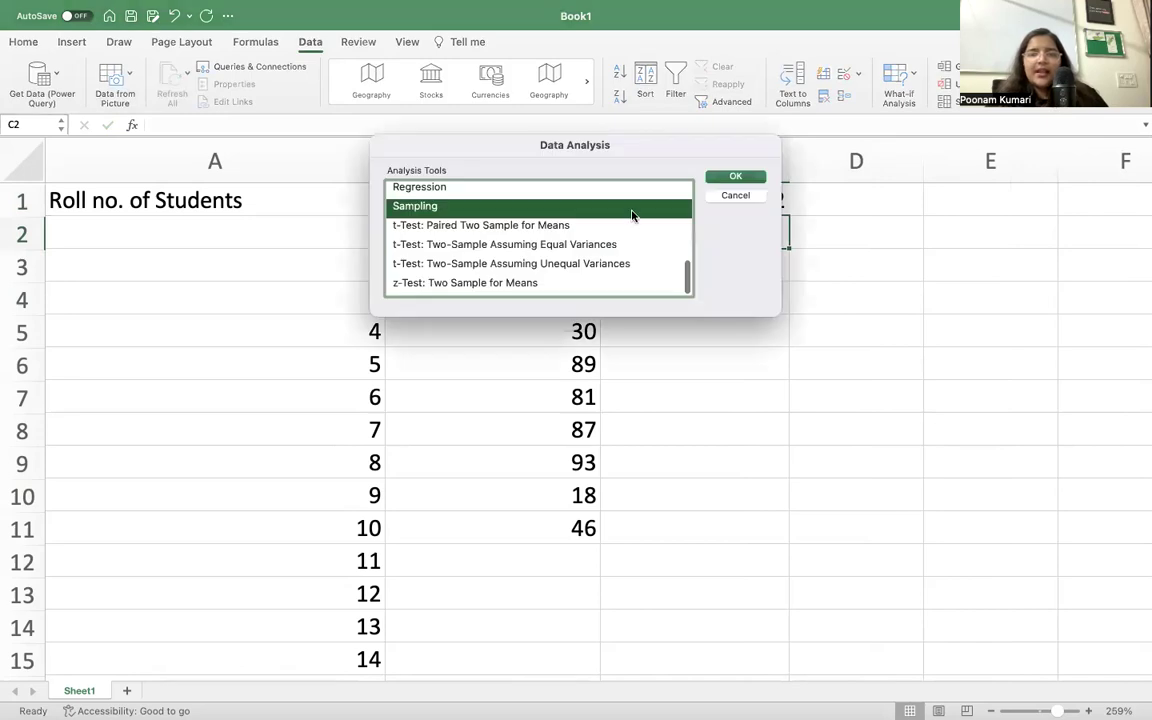
Run Sampling again for 10 random samples from $A$2:$A$101, with the output range set to $C$2.
left_click(723, 179)
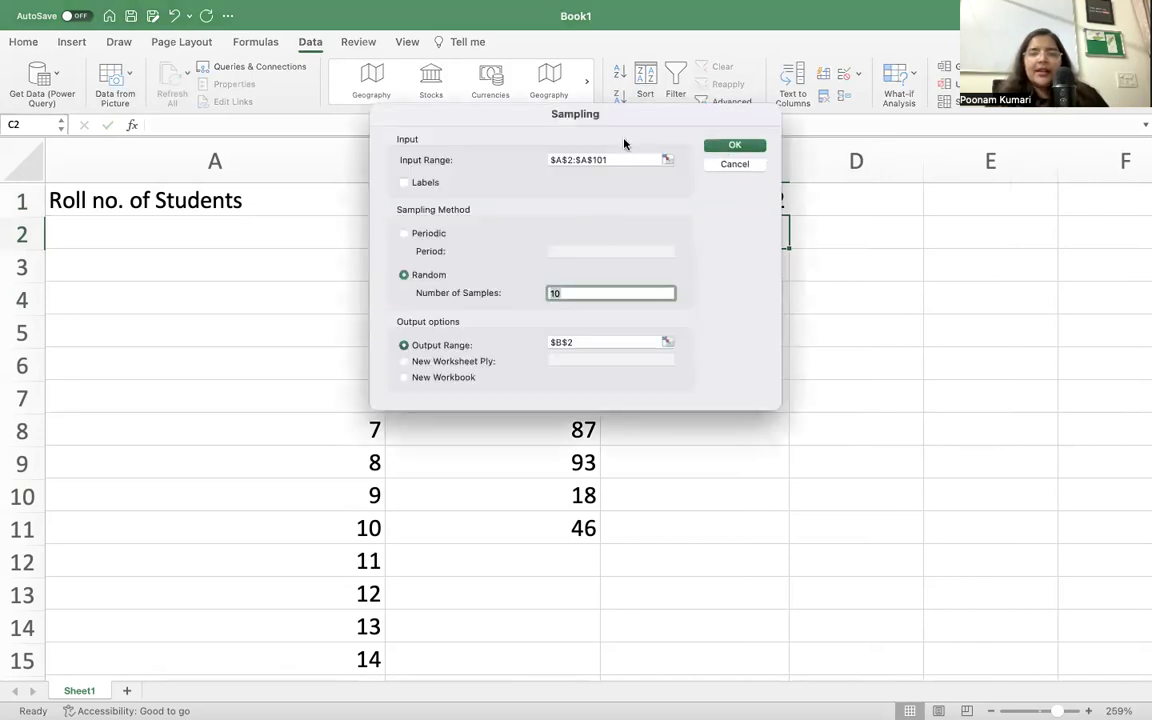
left_click(572, 341)
key("BackSpace")
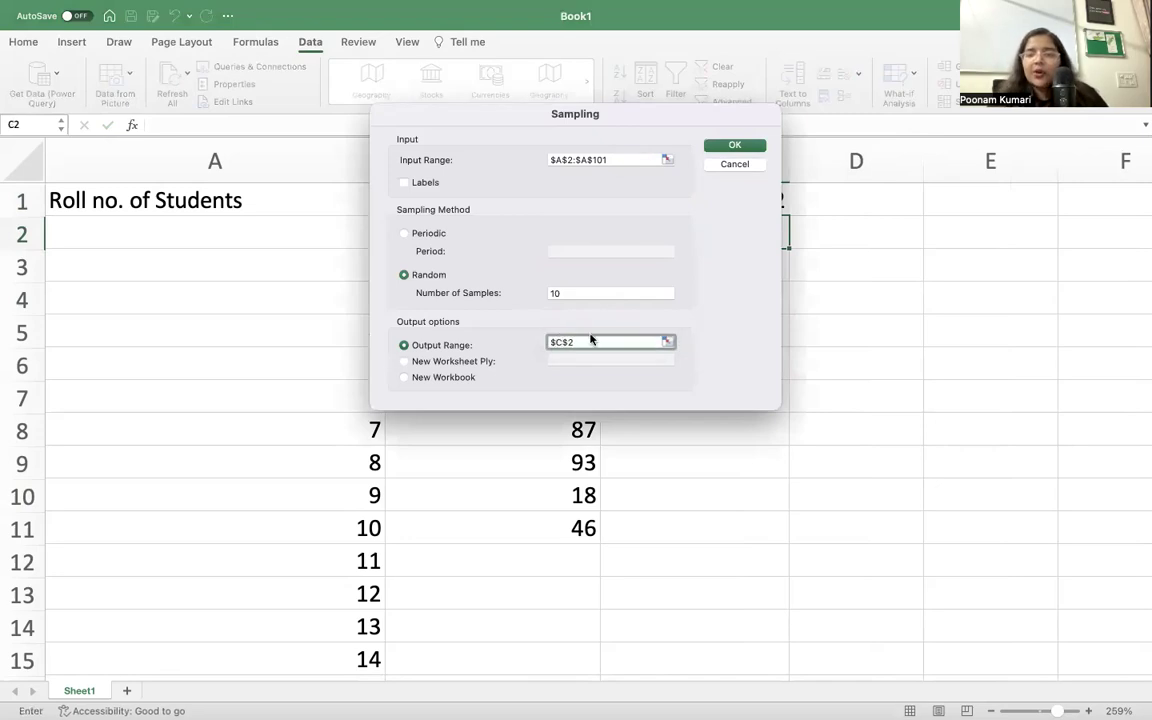
left_click(727, 146)
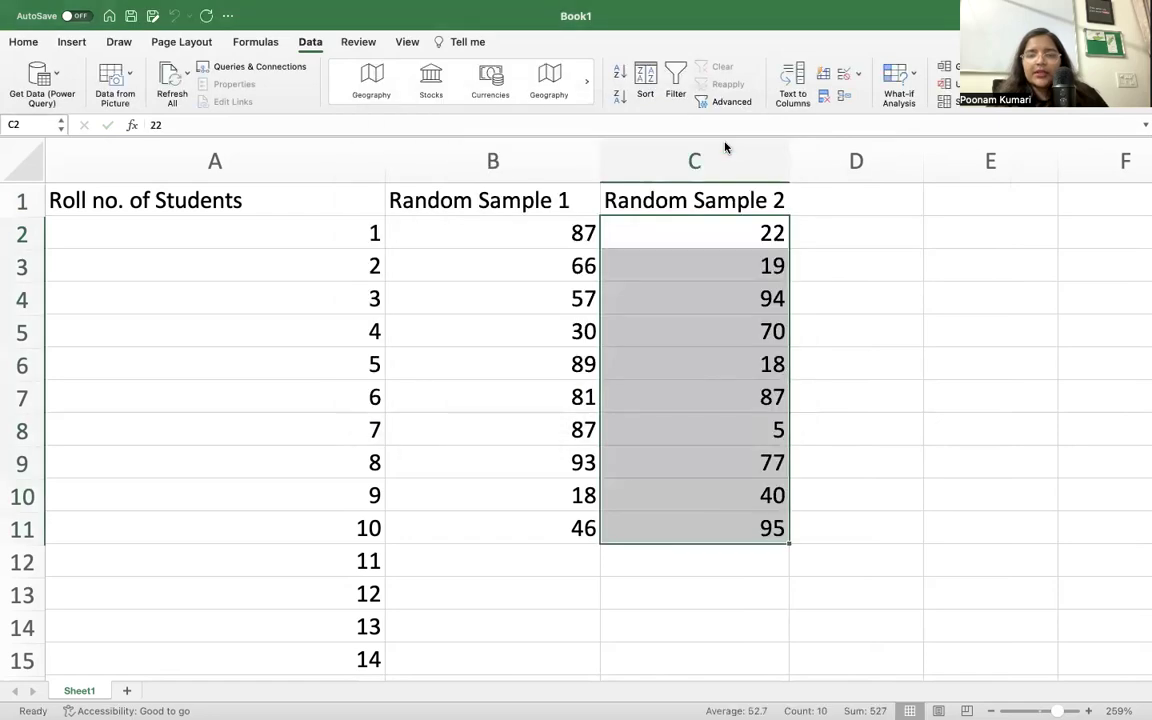
Examine the roll numbers drawn in the Random Sample 2 column.
left_click(802, 404)
left_click(740, 604)
left_click(734, 234)
left_click(740, 268)
left_click(751, 363)
left_click(753, 490)
left_click(751, 533)
left_click(752, 490)
left_click(753, 462)
left_click(753, 395)
left_click(752, 360)
left_click(740, 276)
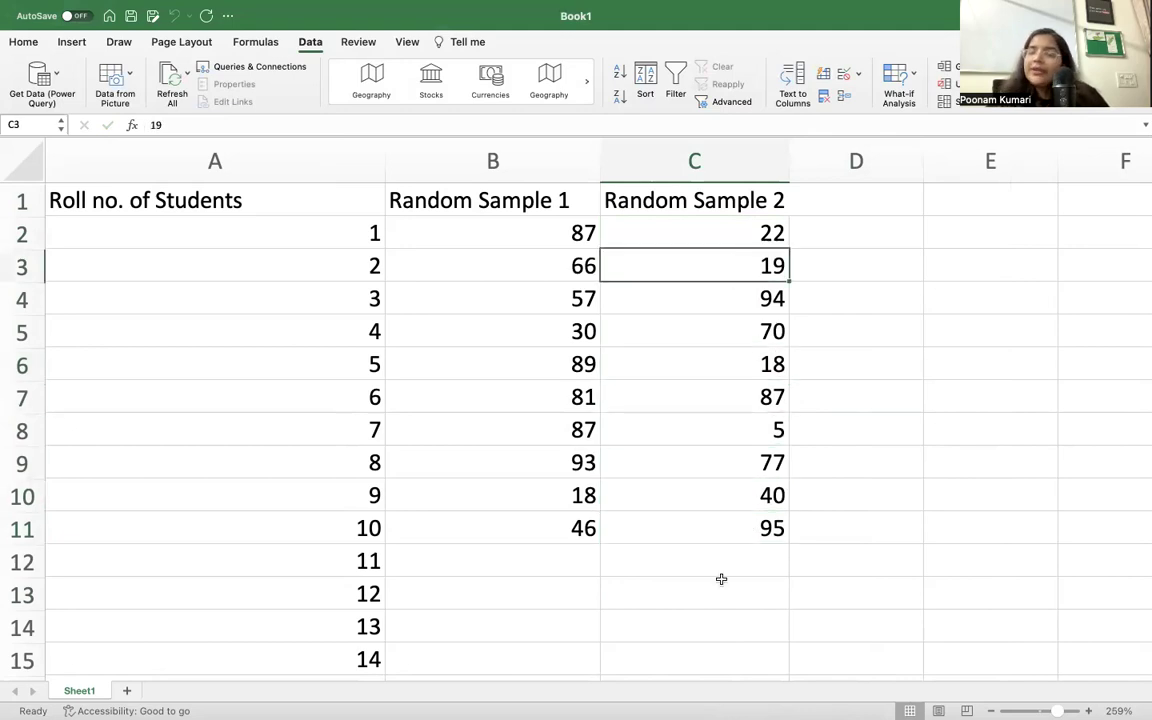
Compare the roll numbers drawn in the Random Sample 1 column with those in the Random Sample 2 column.
scroll(721, 579, "right", 3)
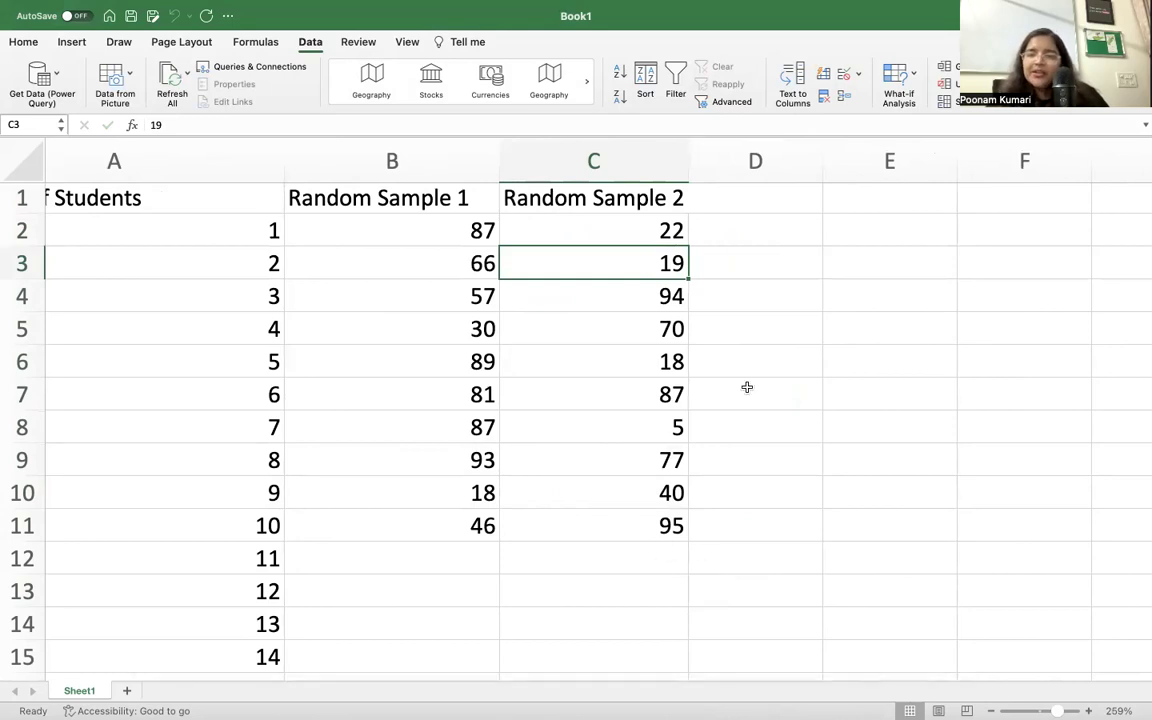
scroll(782, 468, "right", 1)
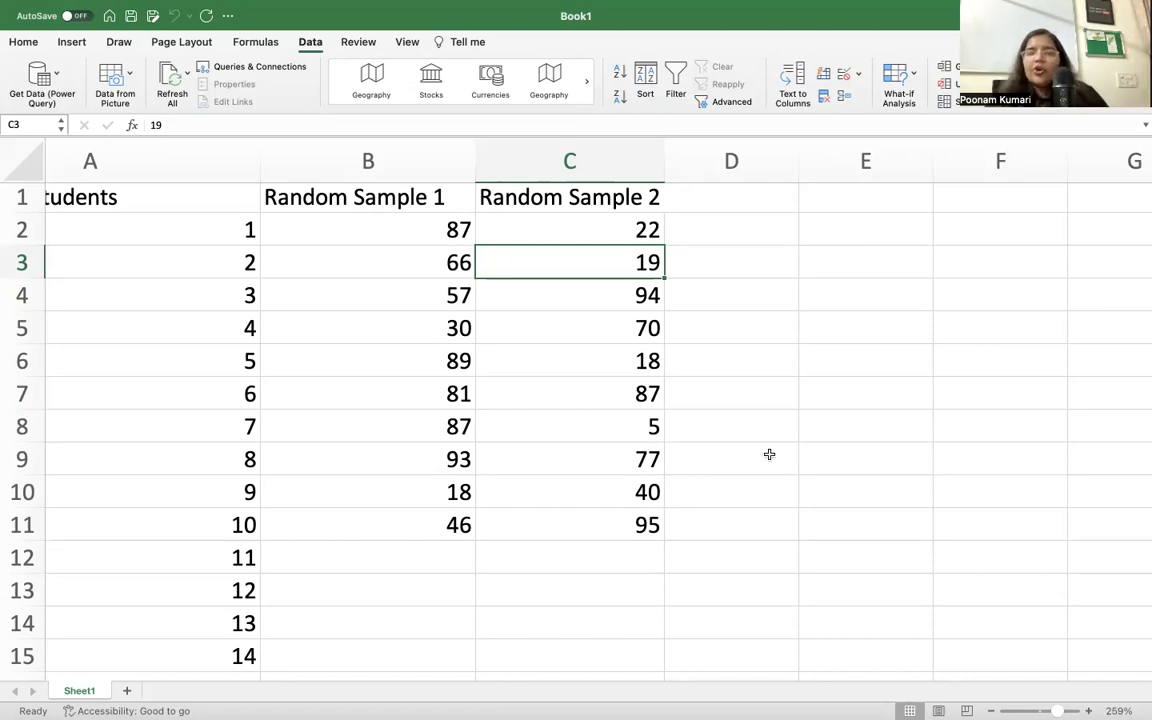
left_click(430, 290)
left_click(432, 224)
left_click(438, 283)
left_click(438, 395)
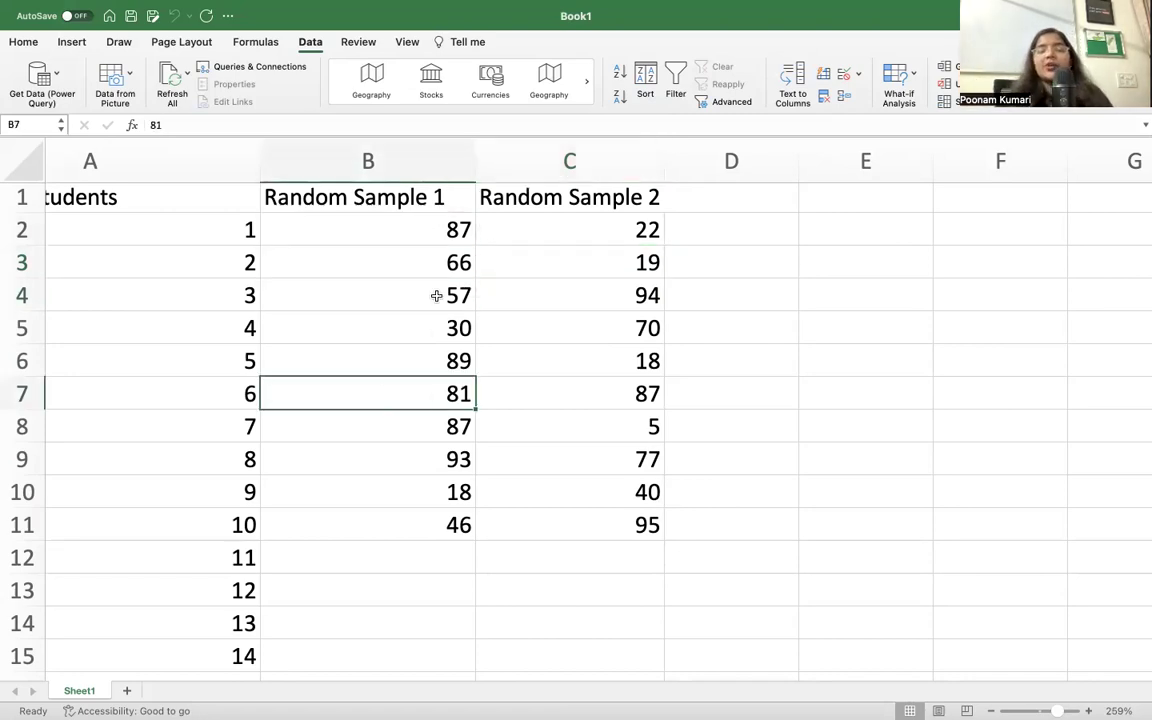
left_click(437, 220)
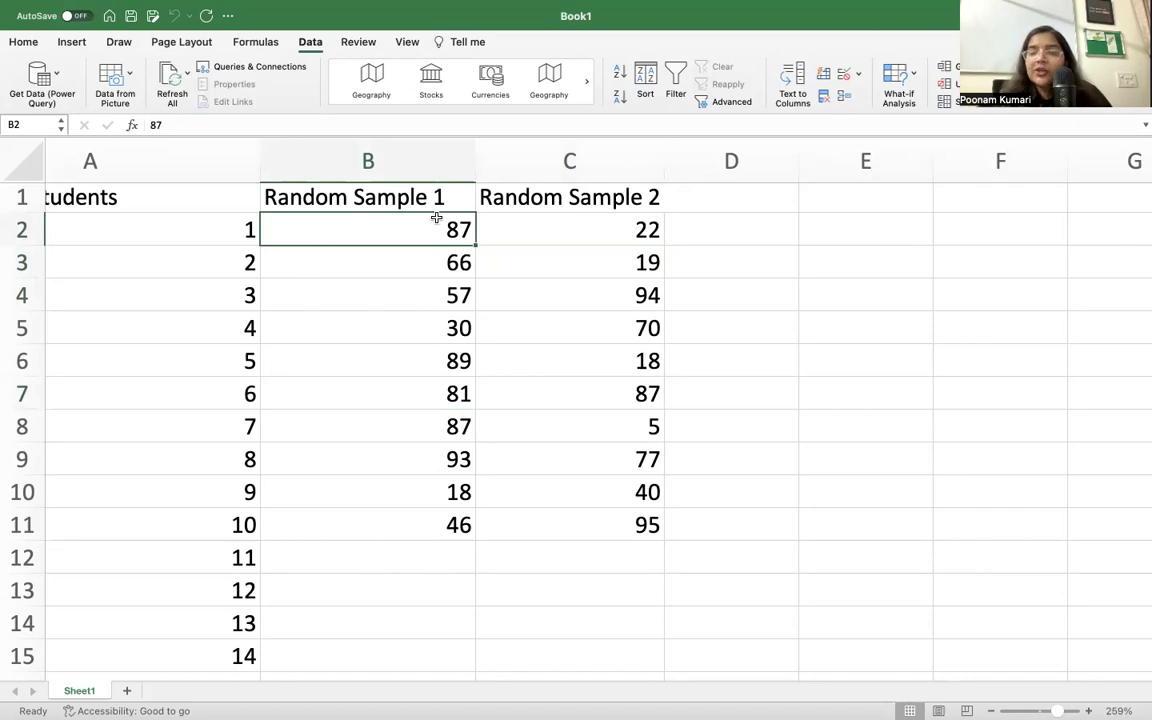
left_click(433, 260)
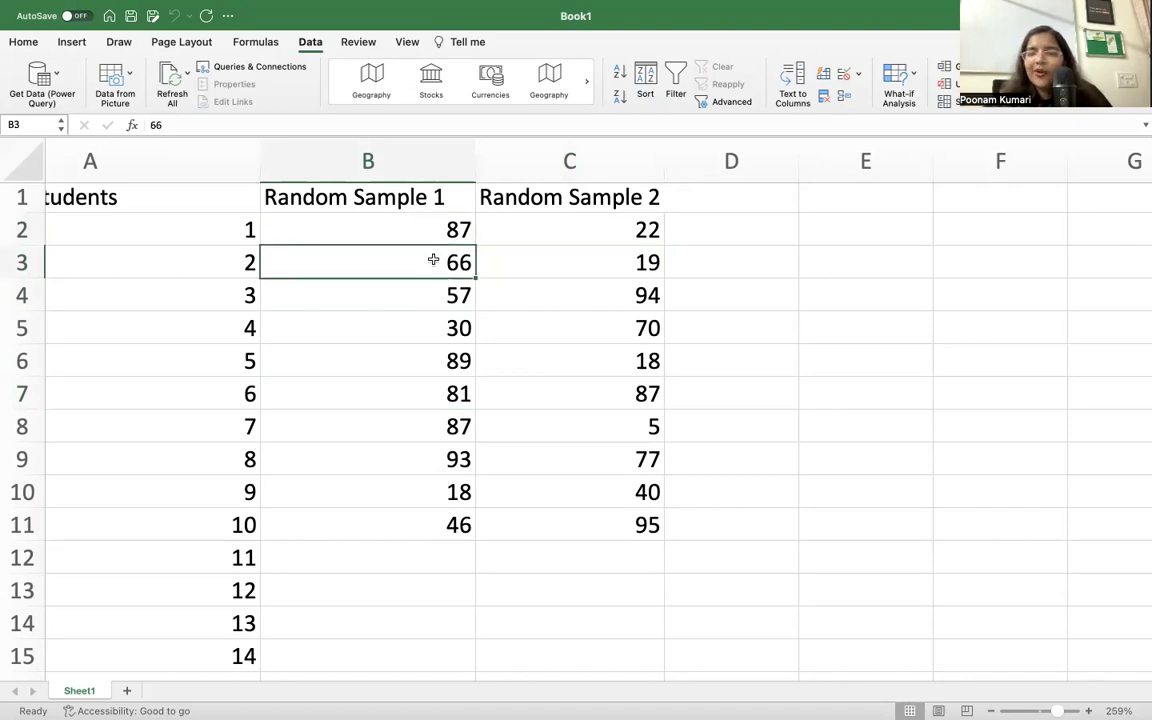
left_click(433, 332)
left_click(433, 420)
left_click(453, 493)
left_click(451, 518)
left_click(450, 458)
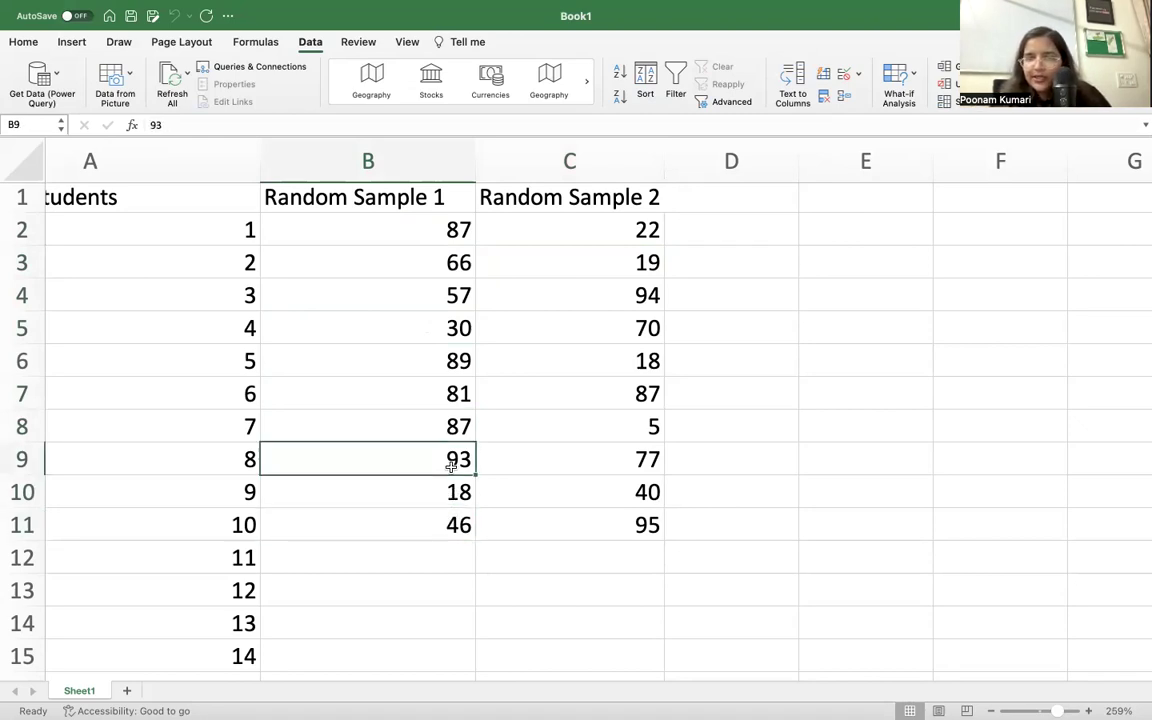
left_click(590, 332)
left_click(599, 250)
left_click(606, 204)
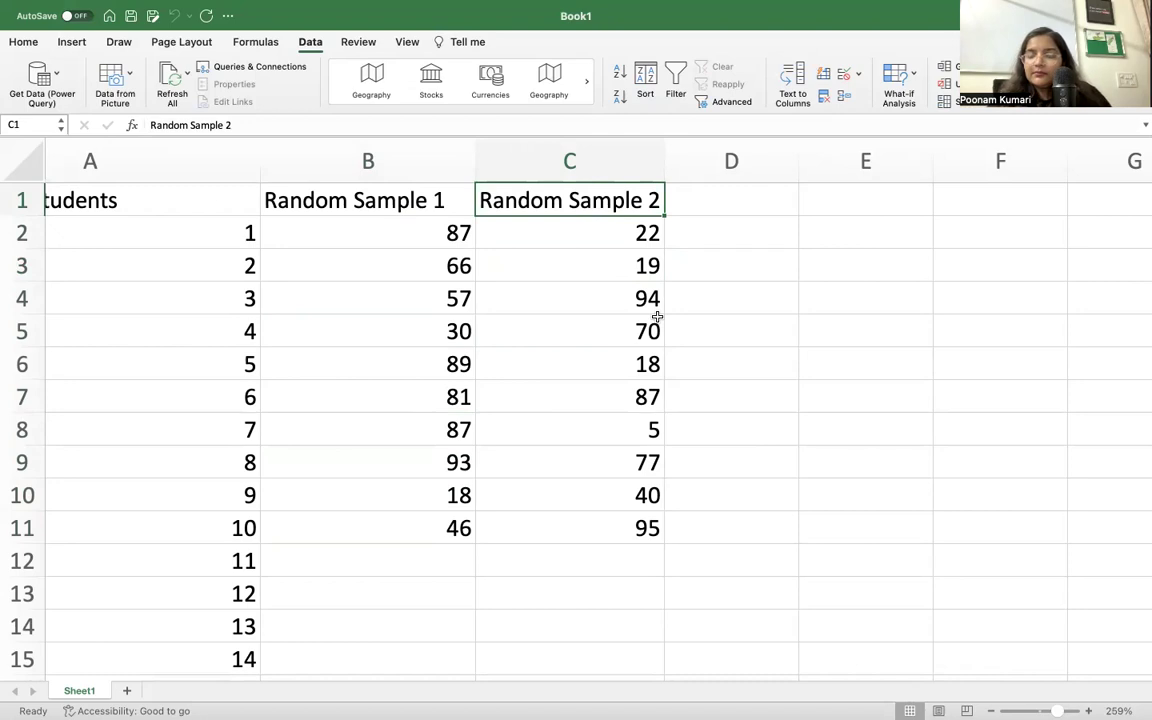
left_click(658, 400)
scroll(640, 465, "right", 2)
scroll(640, 465, "down", 1)
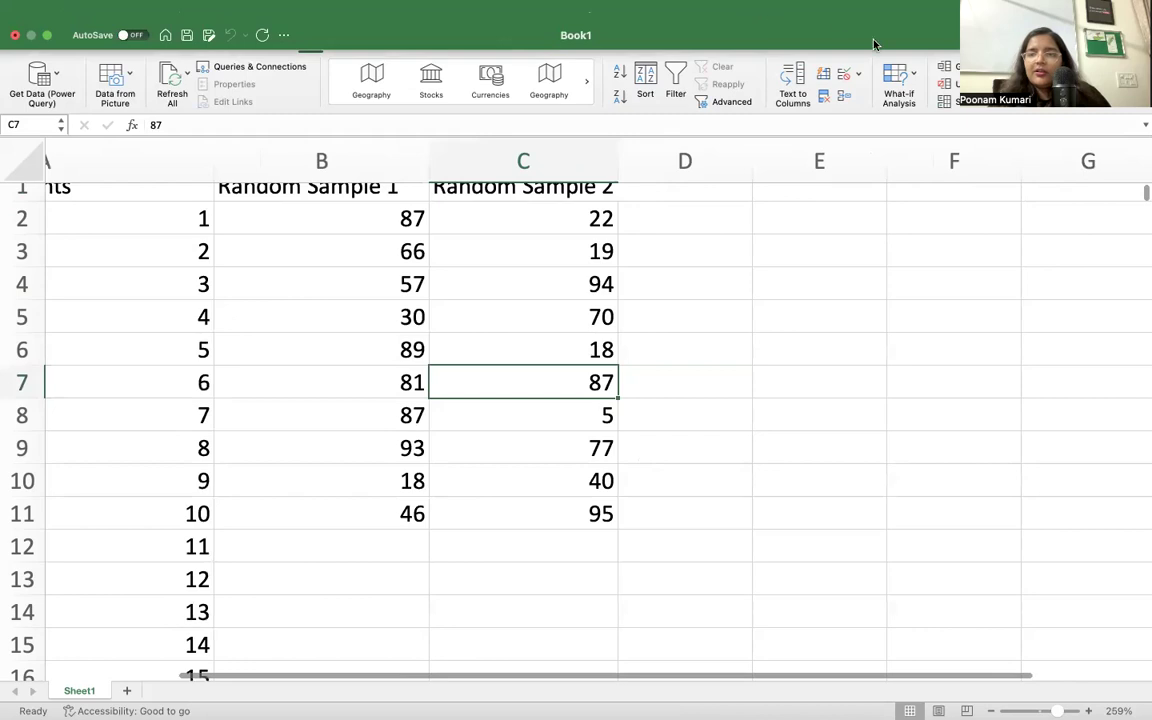
scroll(728, 514, "right", 1)
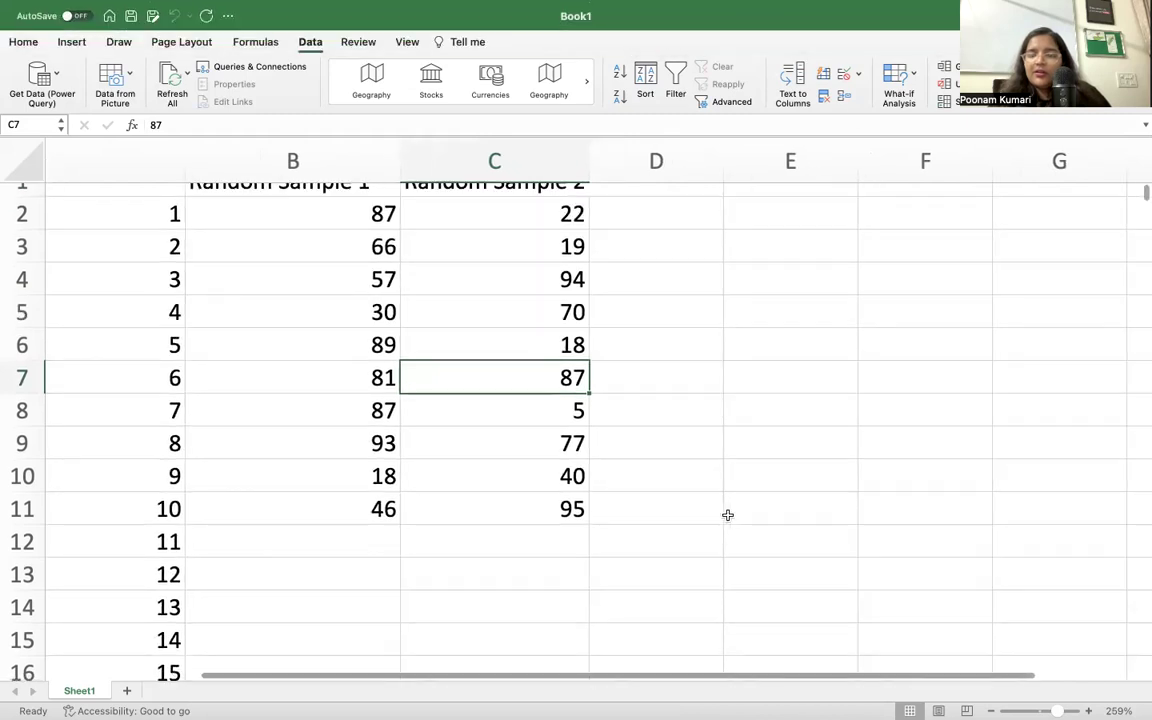
scroll(561, 532, "up", 1)
scroll(561, 532, "left", 1)
scroll(561, 532, "left", 3)
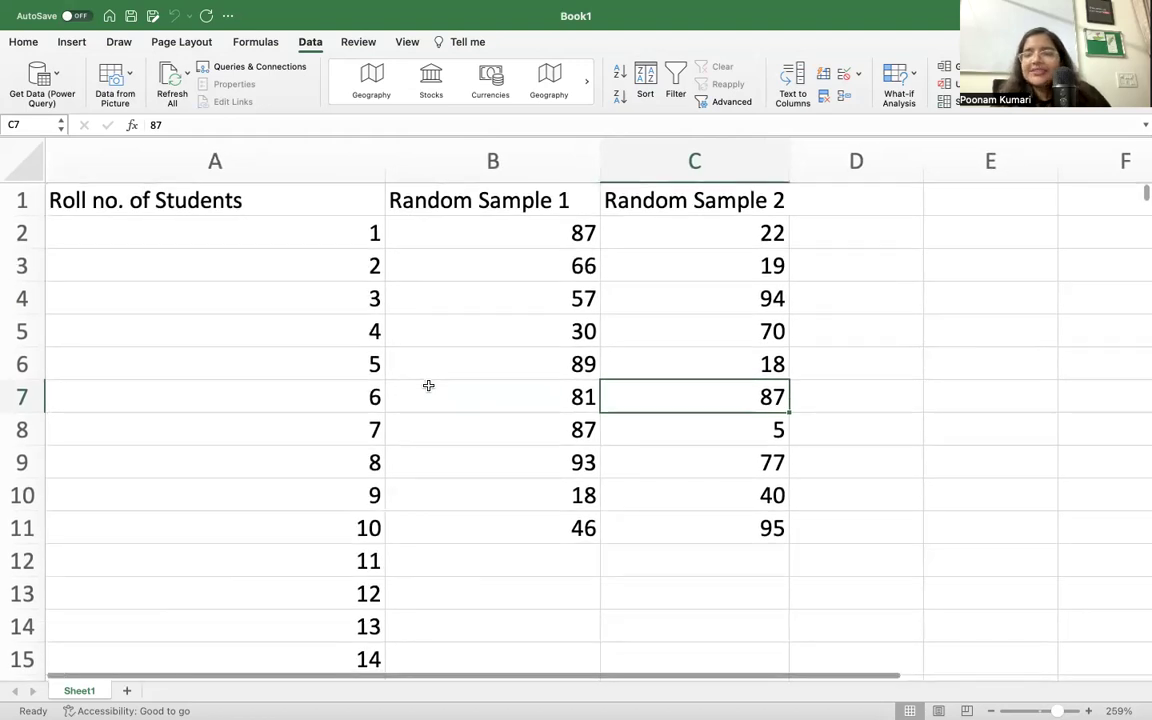
scroll(425, 278, "right", 2)
scroll(425, 278, "left", 2)
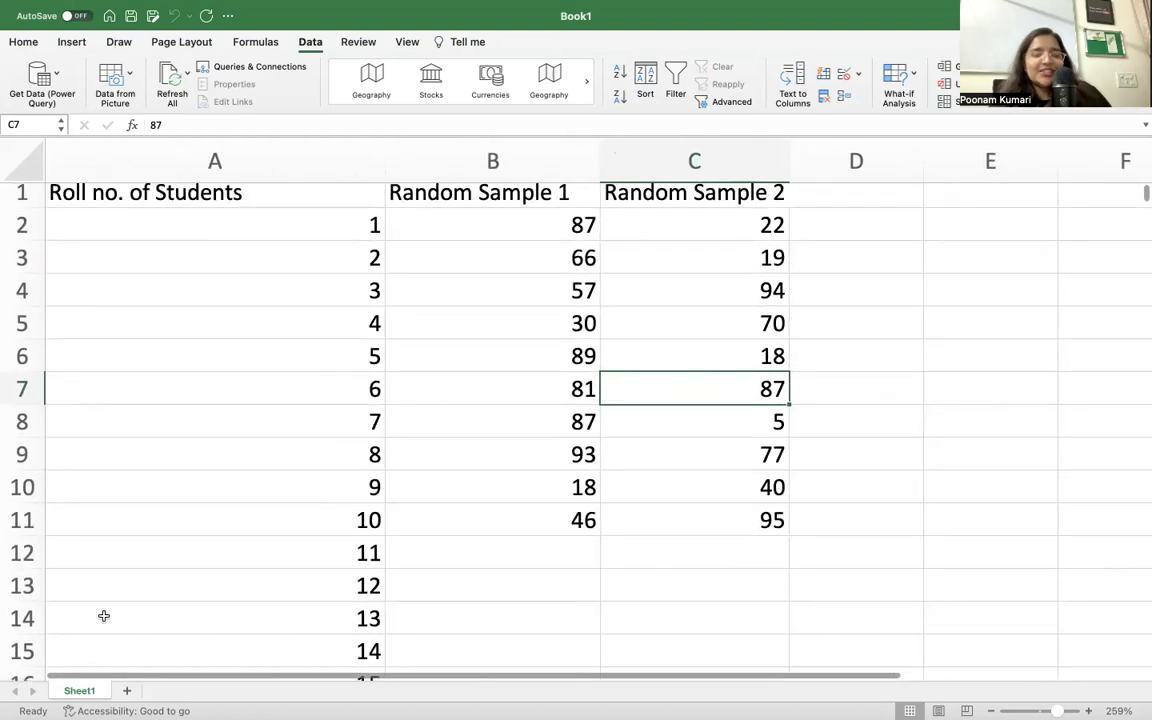
Add a new worksheet and start the Random Number Generation analysis tool on it.
left_click(127, 691)
scroll(118, 229, "up", 3)
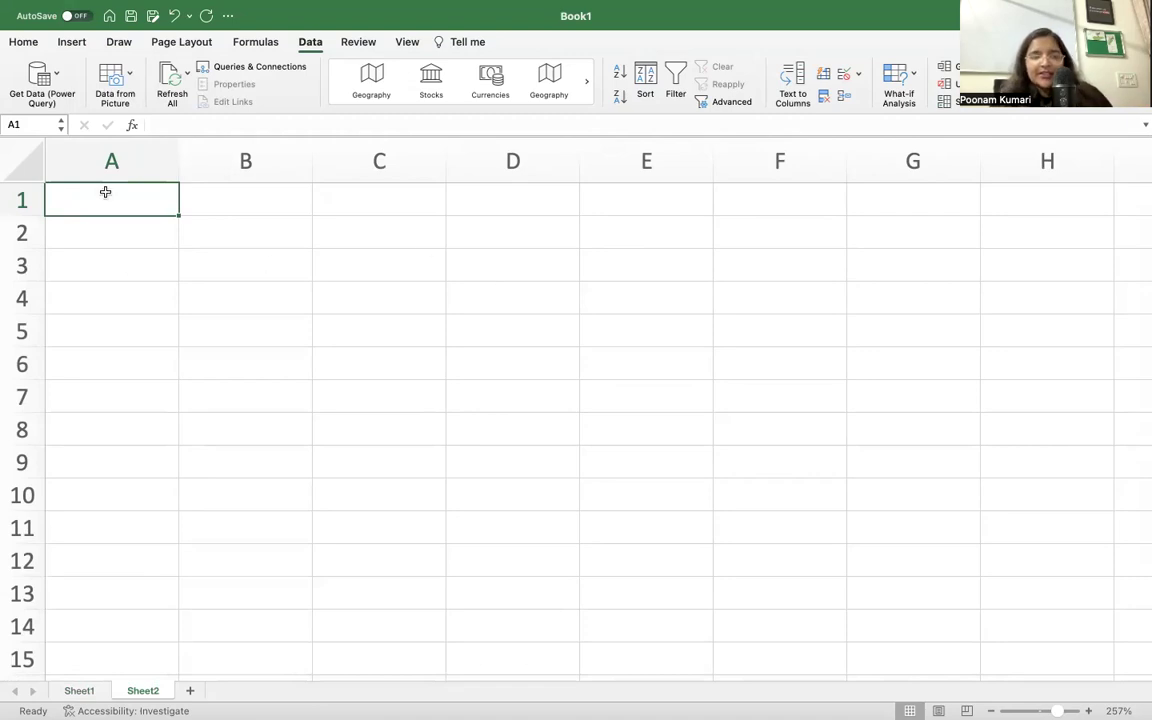
scroll(158, 232, "up", 1)
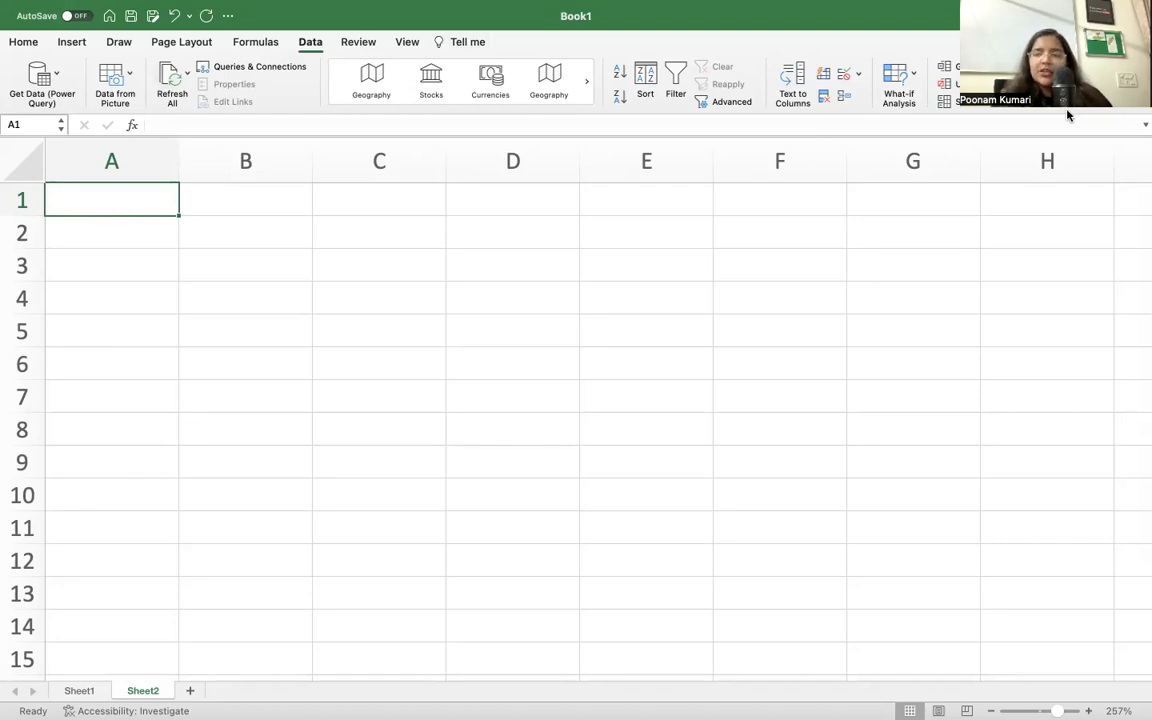
left_click(1050, 80)
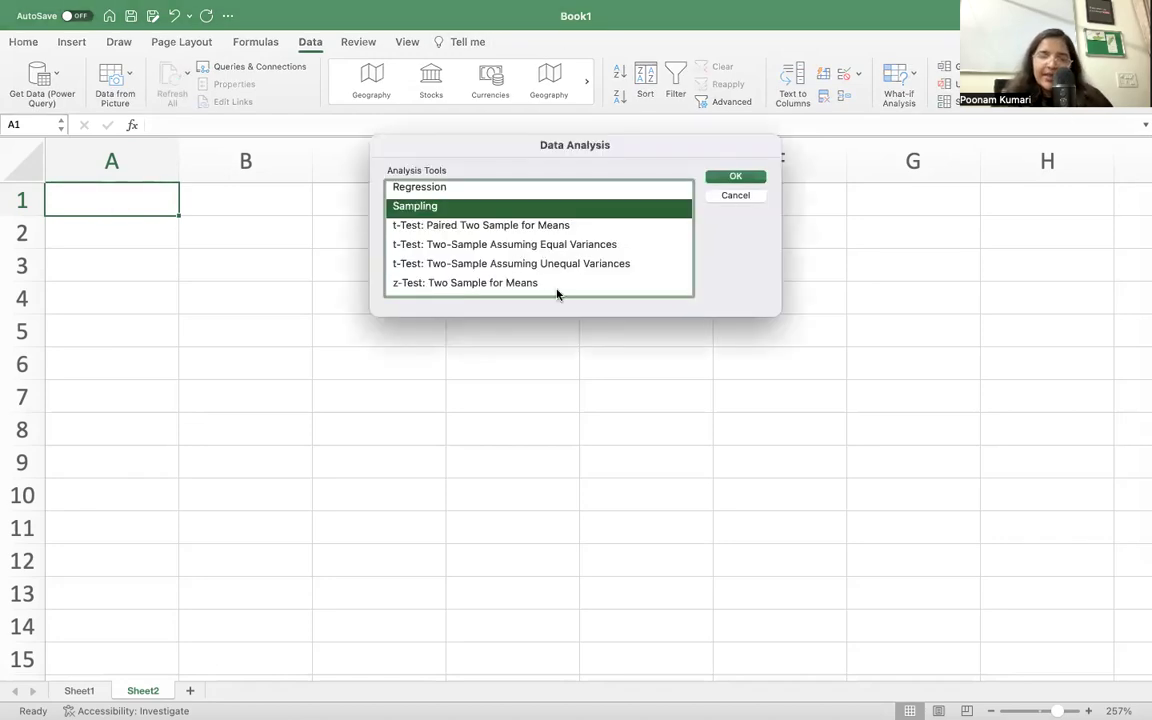
scroll(498, 258, "up", 3)
left_click(468, 272)
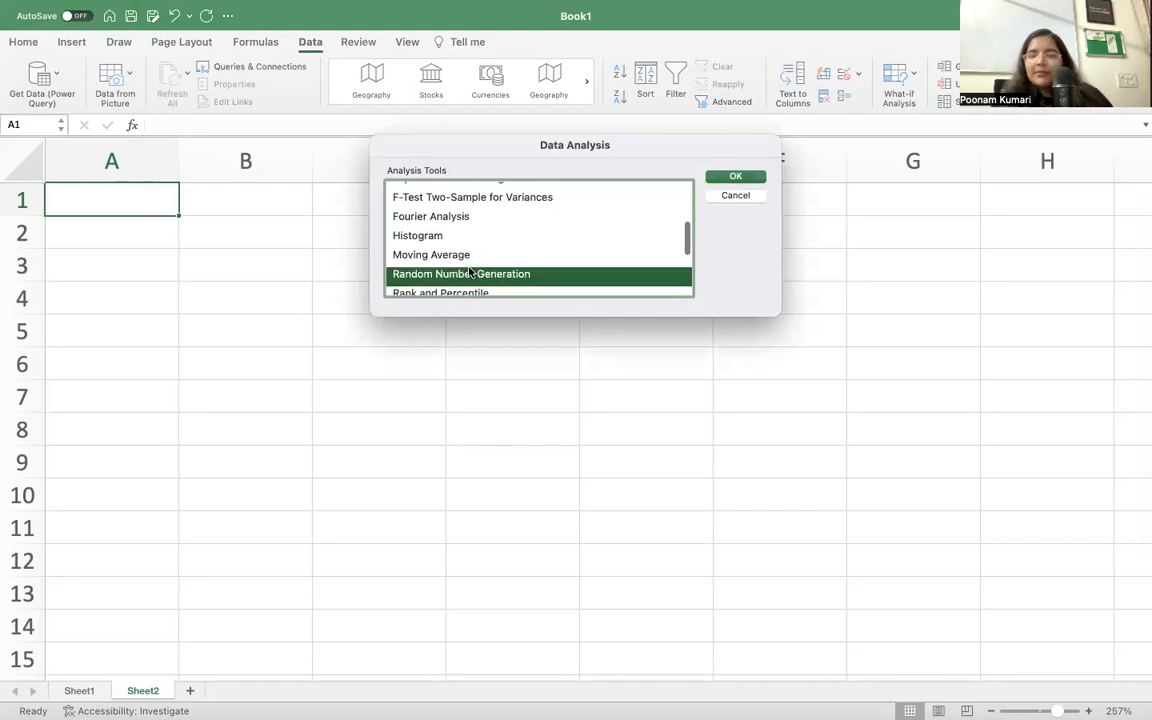
scroll(504, 257, "down", 2)
left_click(720, 177)
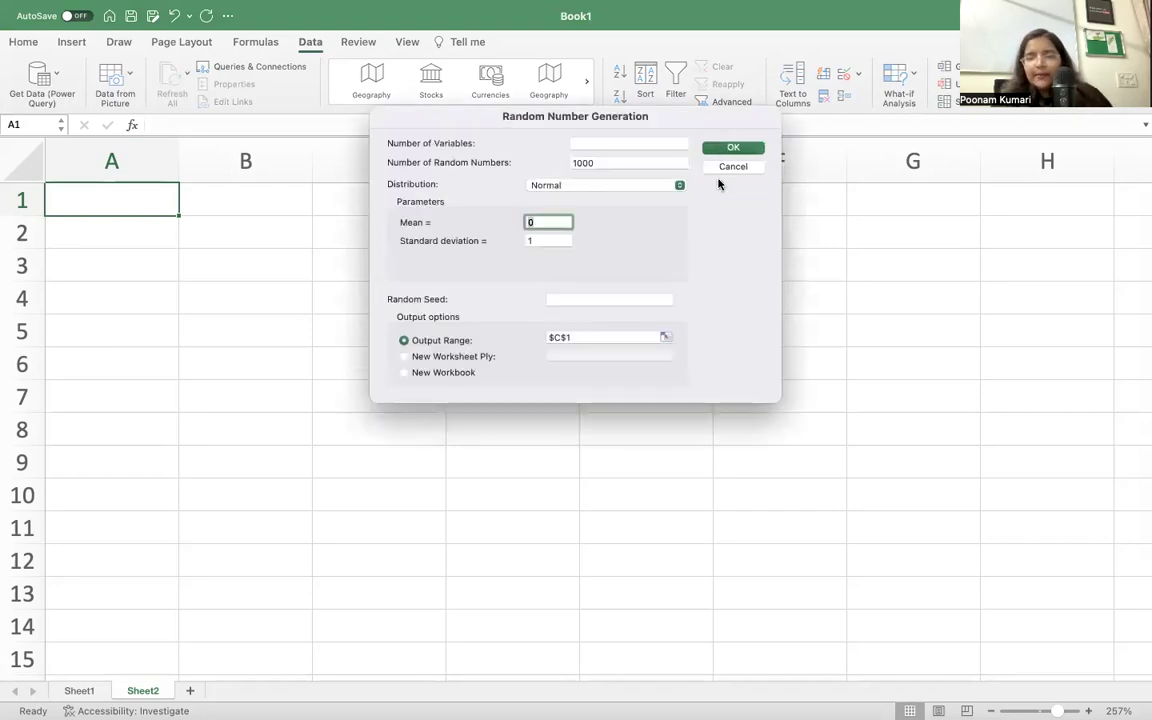
Generate 1000 random numbers from a Normal distribution with mean 0 and standard deviation 1, with the output range set to $A$1.
left_click(626, 162)
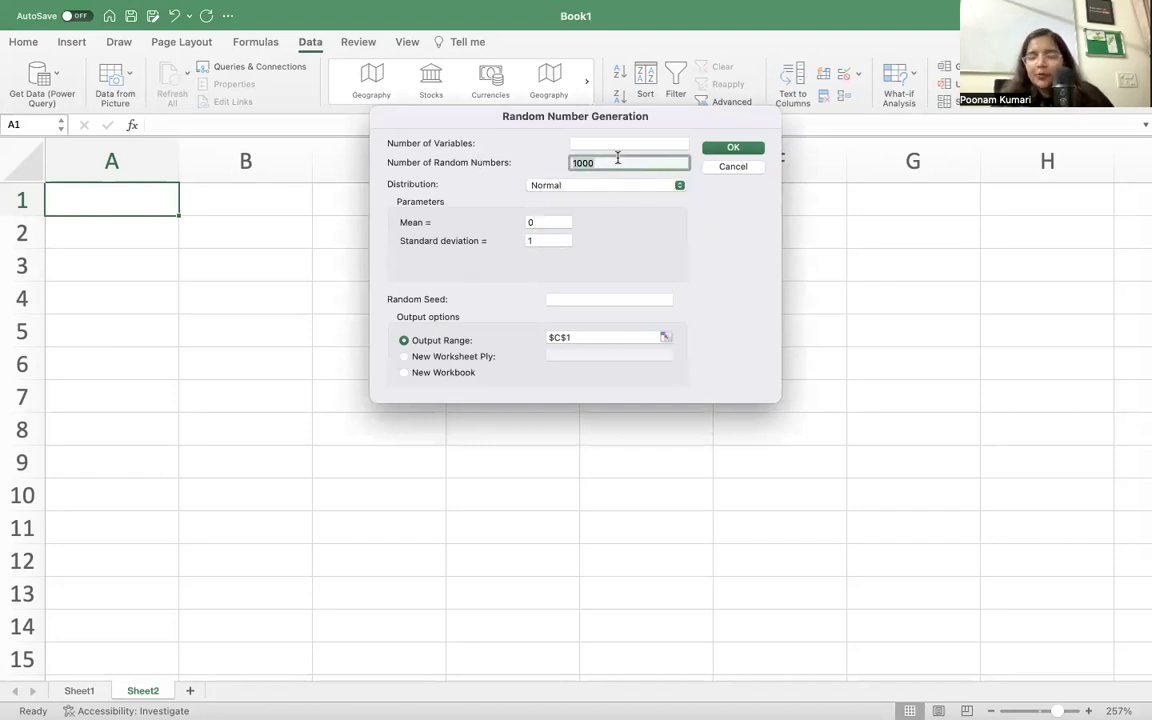
left_click(632, 157)
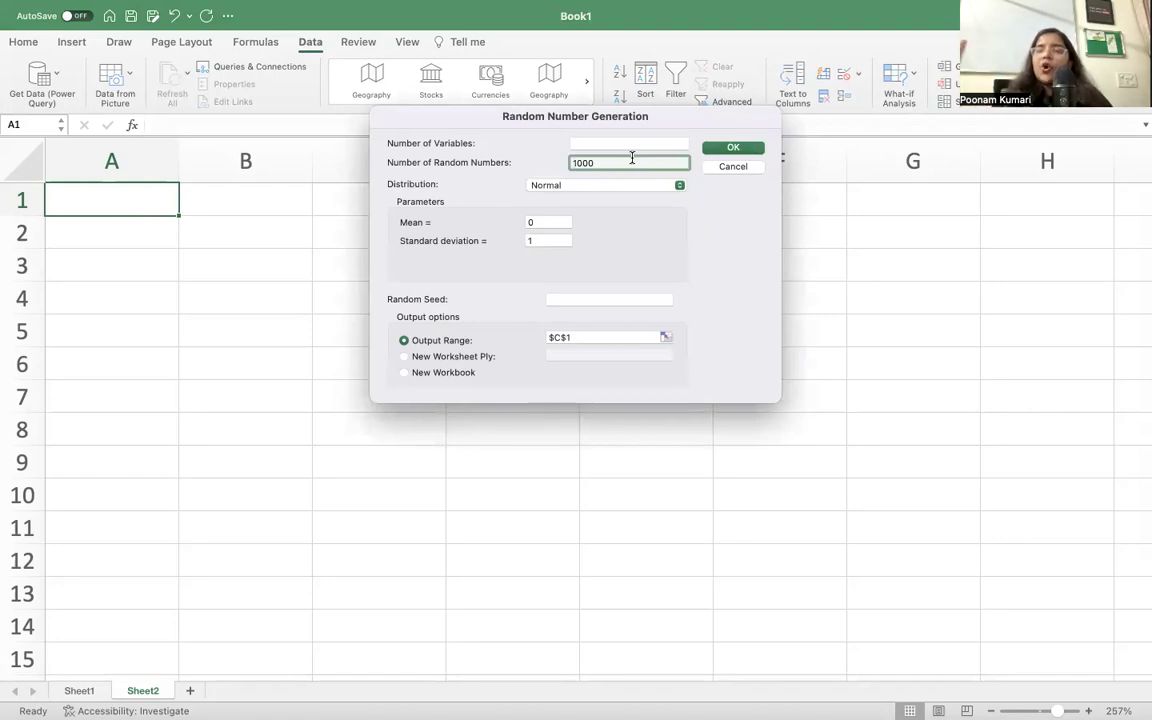
left_click(566, 186)
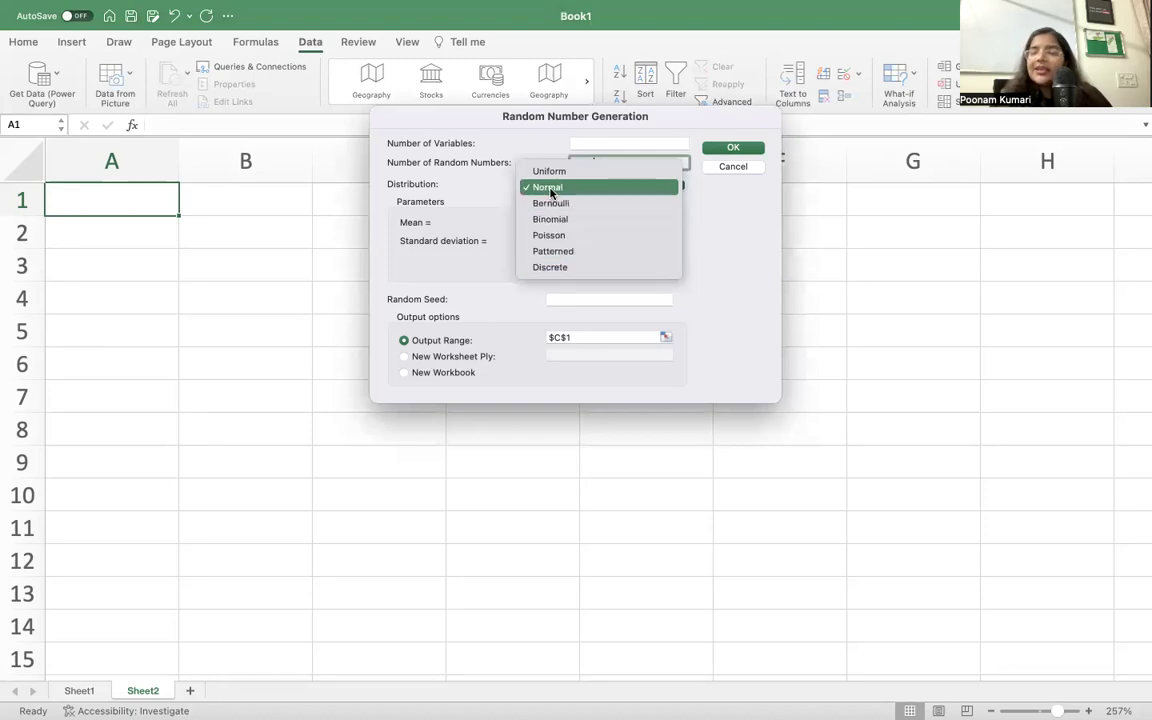
left_click(550, 190)
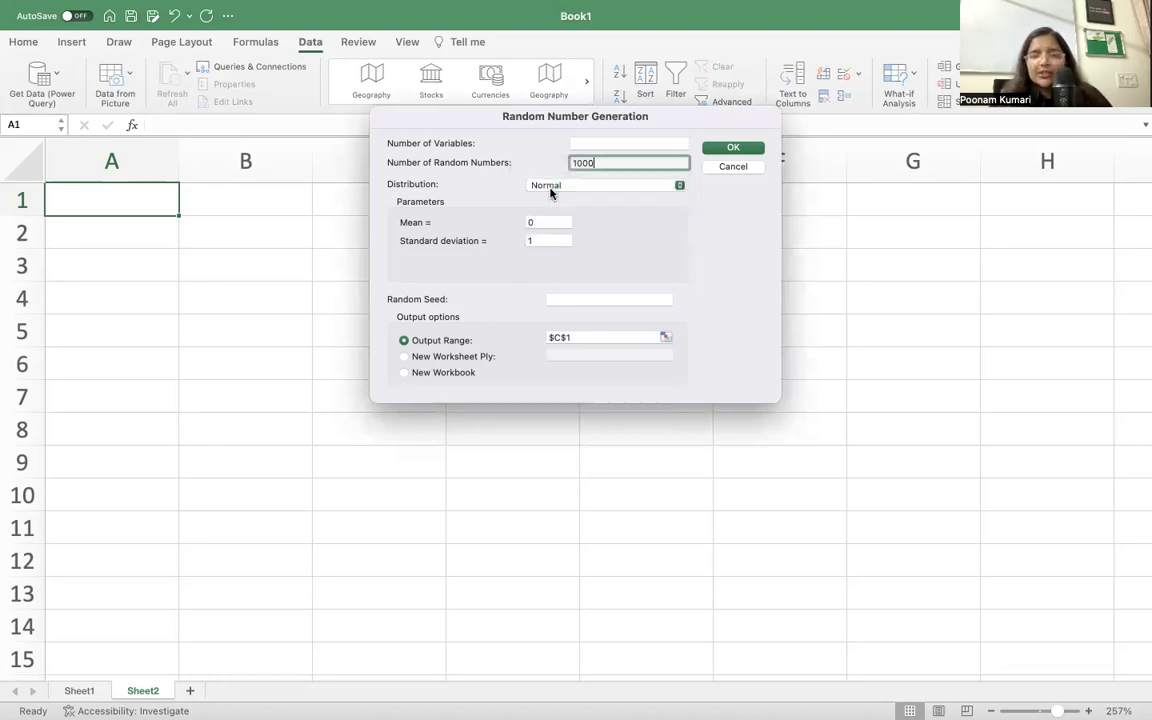
left_click(548, 222)
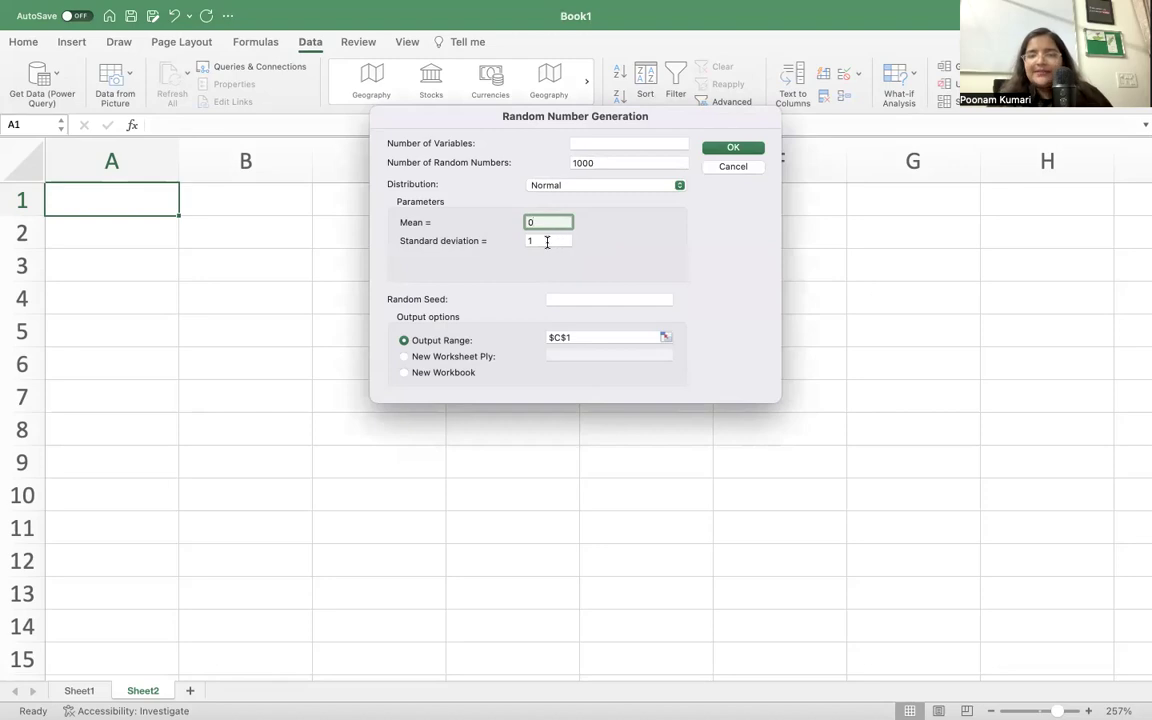
left_click(547, 242)
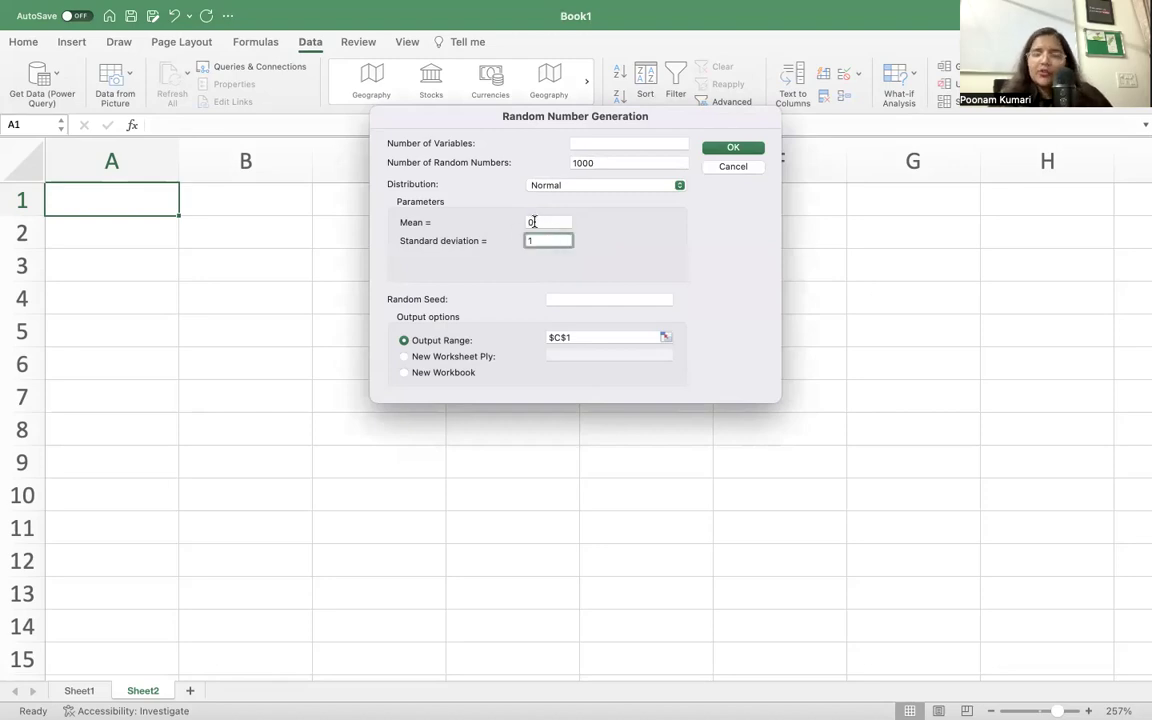
left_click(548, 222)
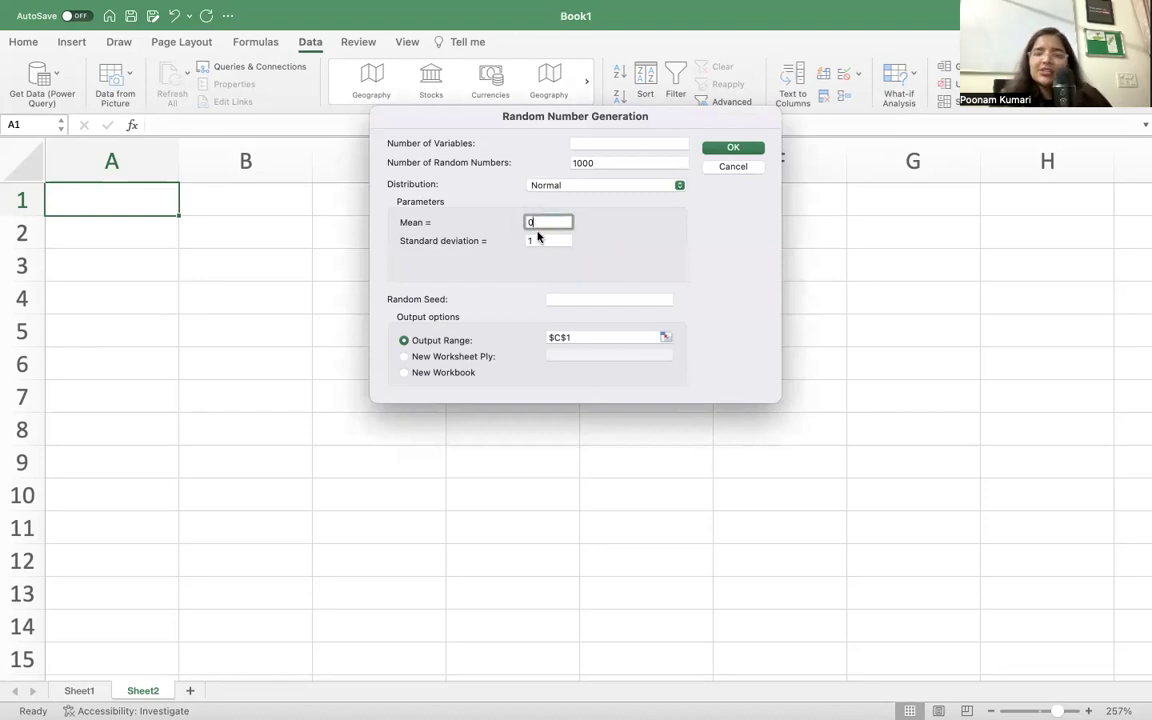
left_click(538, 237)
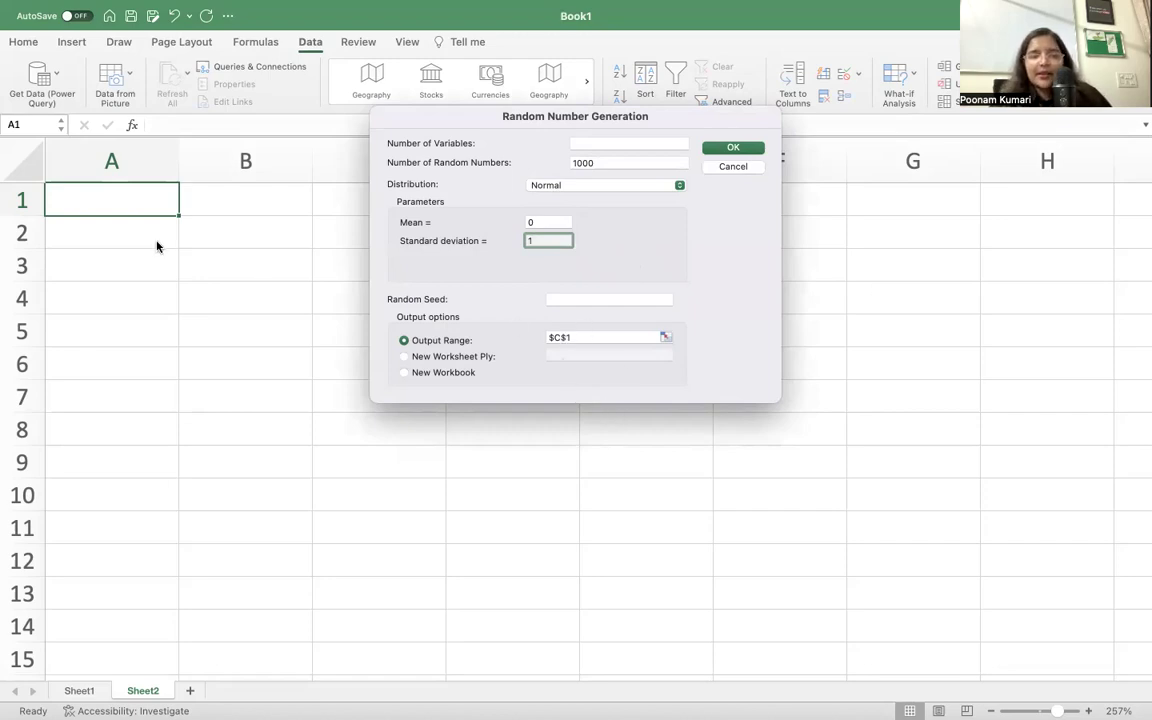
left_click(656, 340)
left_click(98, 213)
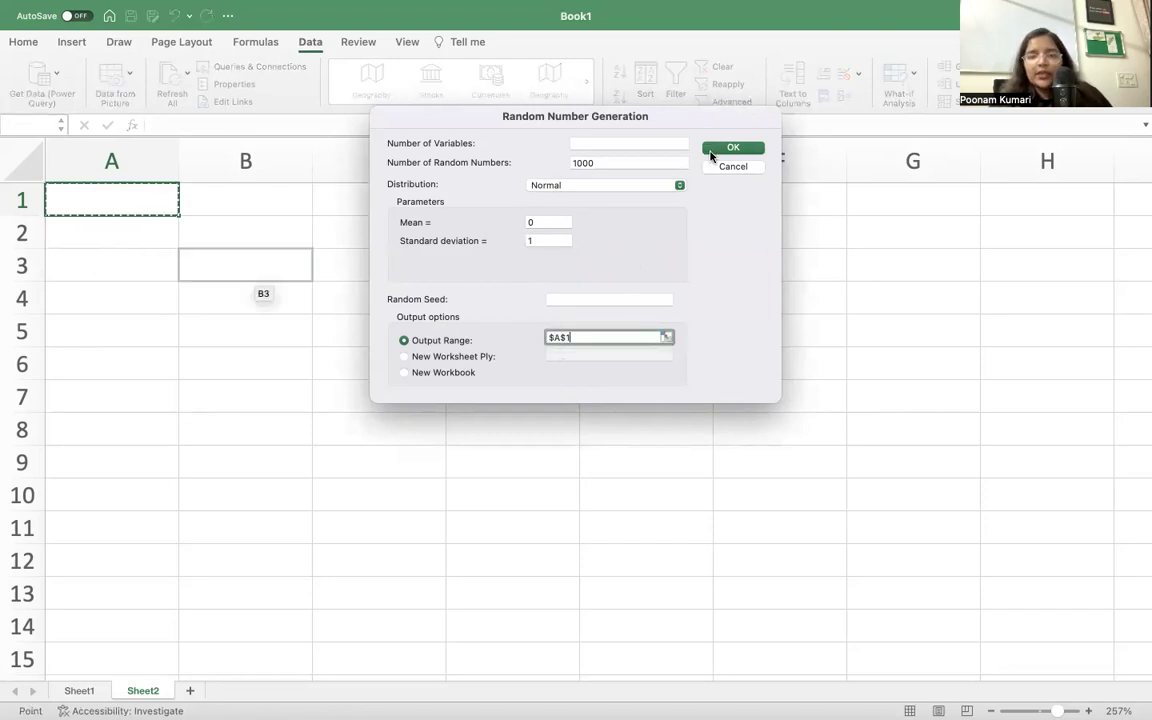
left_click(712, 149)
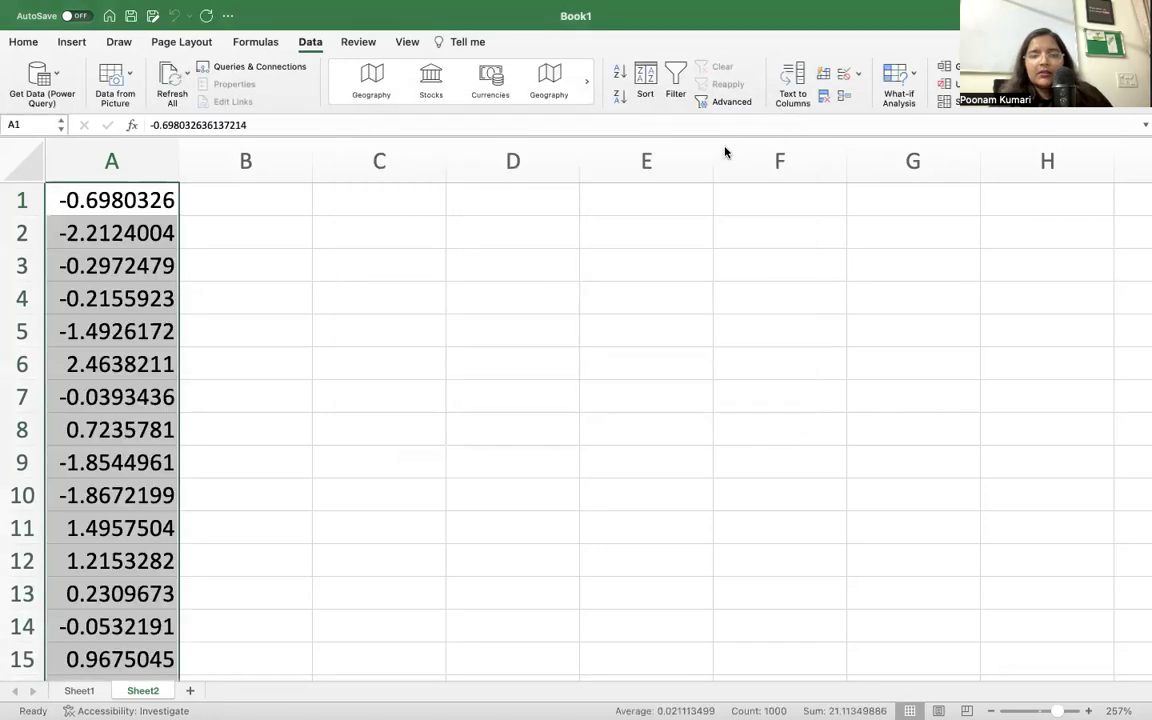
Examine the generated normal random numbers down column A of the new worksheet.
left_click(384, 370)
scroll(200, 260, "up", 1)
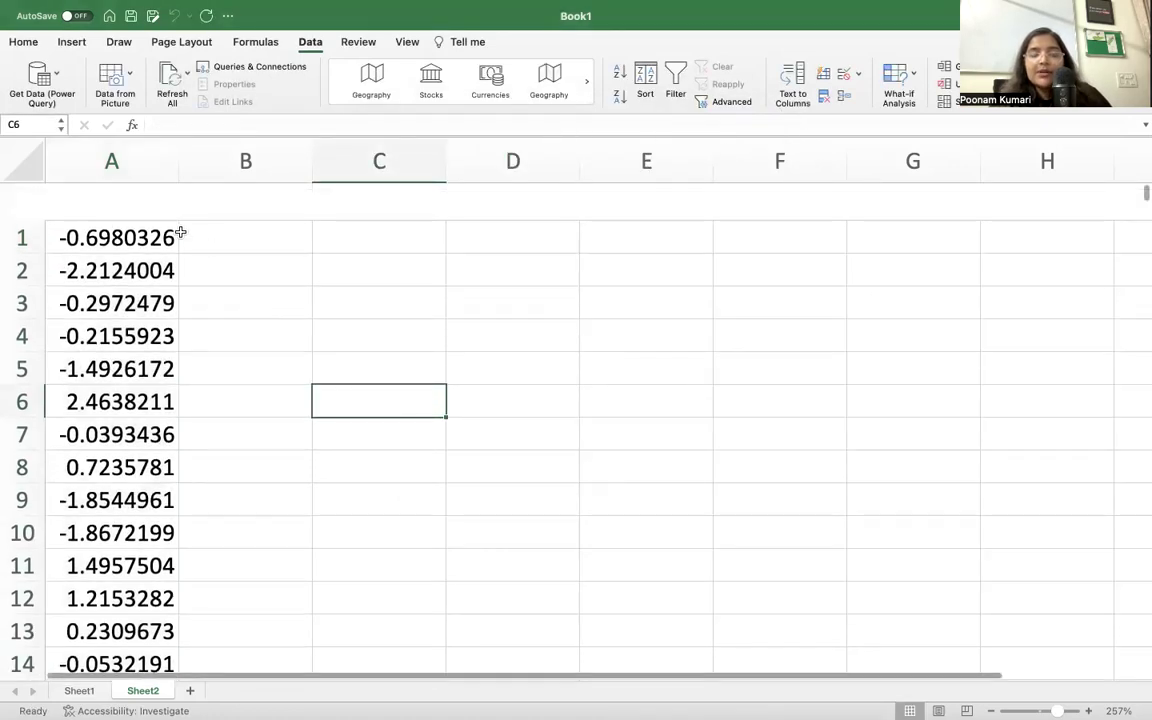
left_click(98, 192)
left_click(90, 225)
left_click(95, 278)
left_click(91, 296)
left_click(93, 326)
left_click(113, 373)
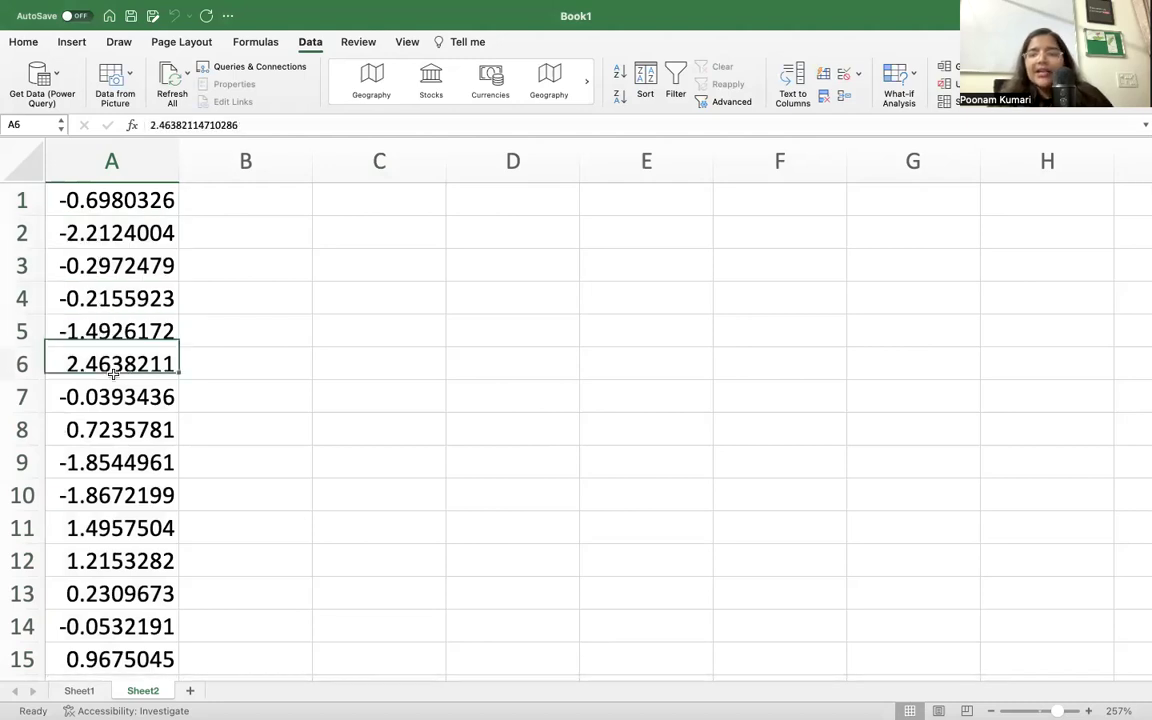
left_click(116, 398)
left_click(115, 430)
left_click(116, 460)
left_click(116, 525)
left_click(115, 592)
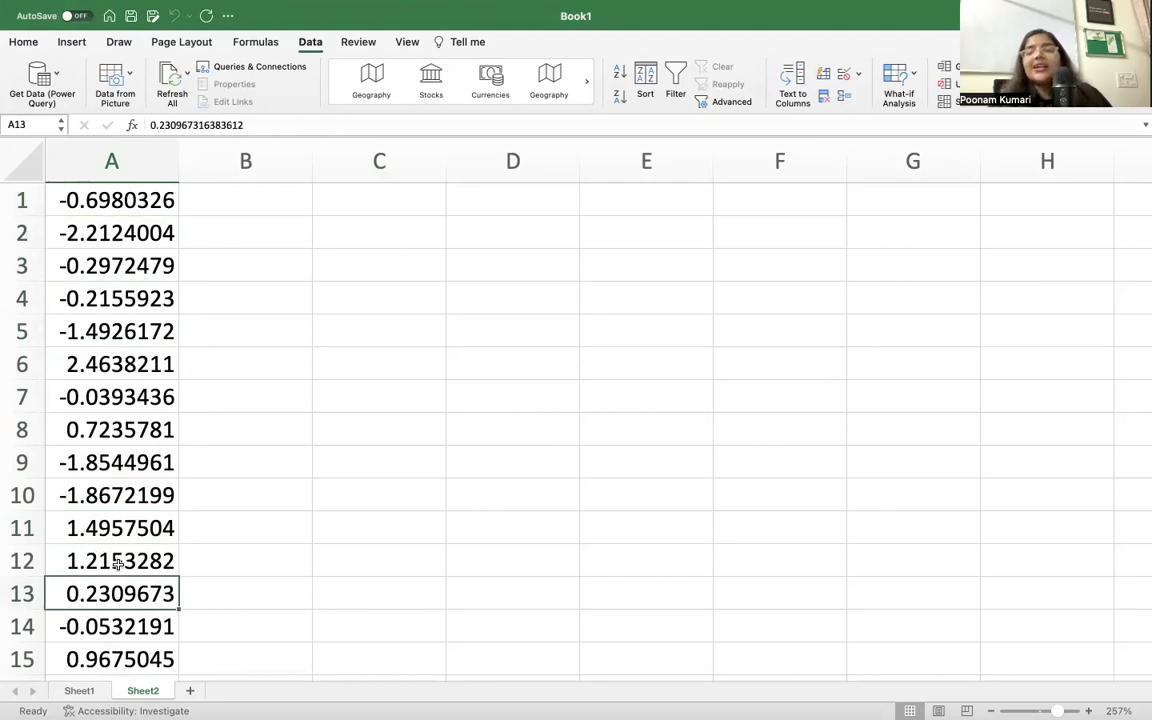
scroll(117, 563, "down", 5)
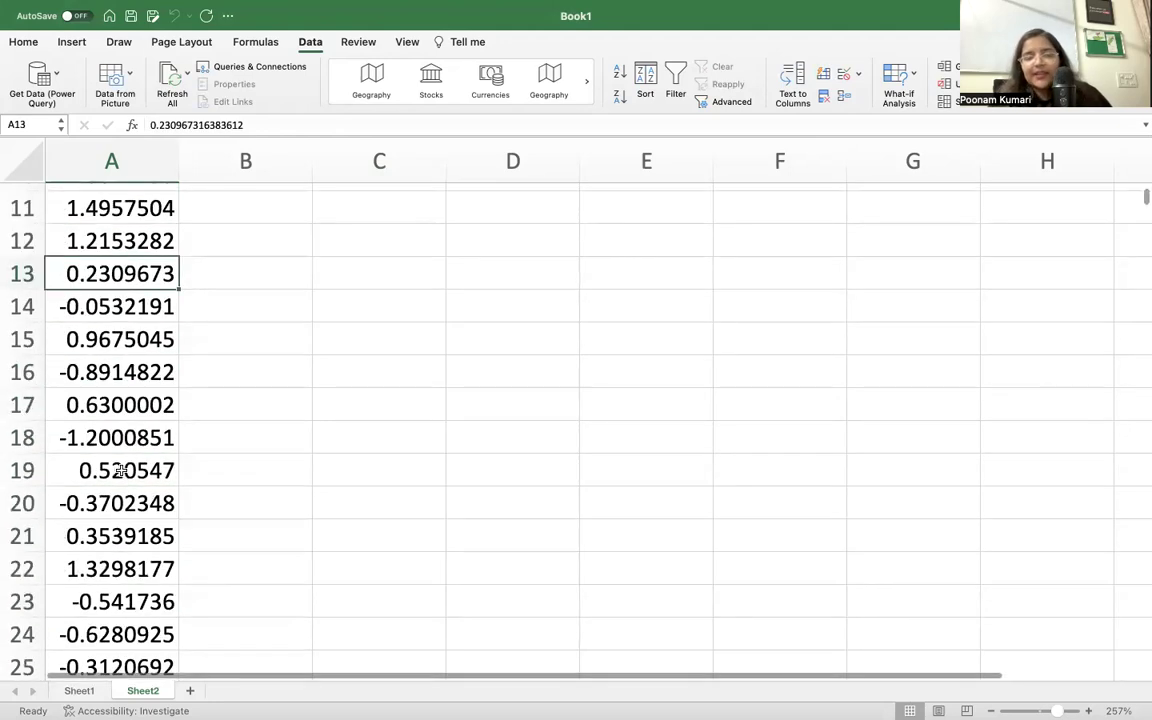
left_click(112, 405)
scroll(114, 510, "down", 3)
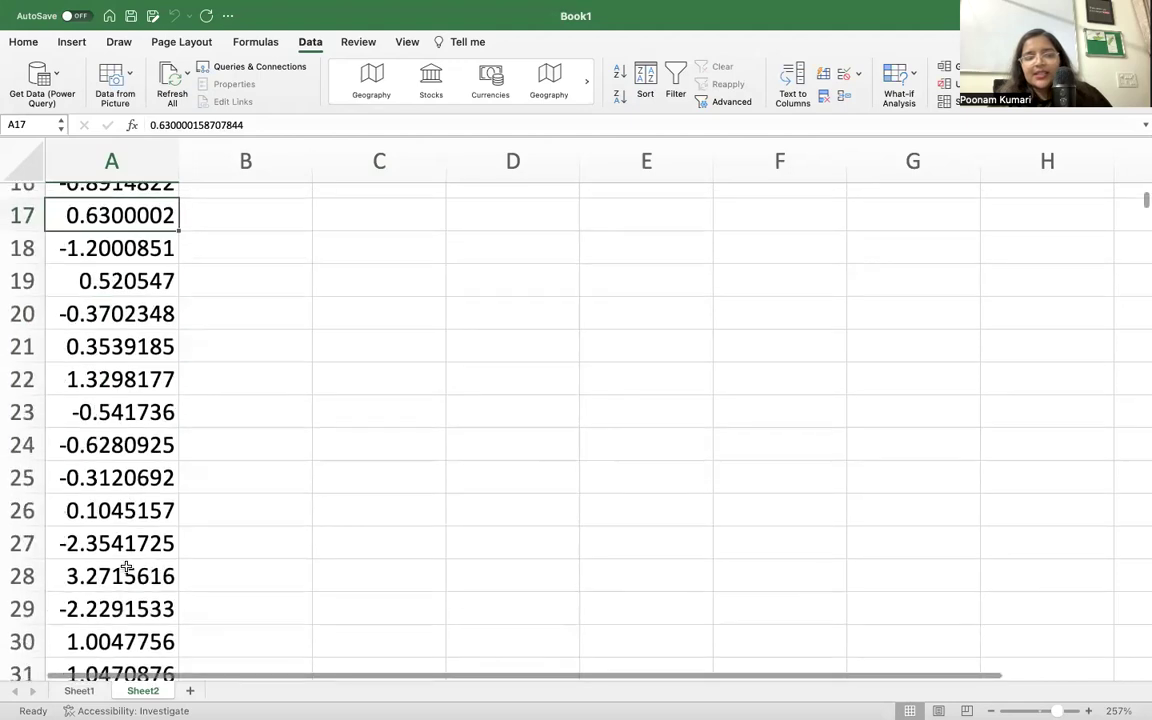
left_click(103, 411)
left_click(97, 380)
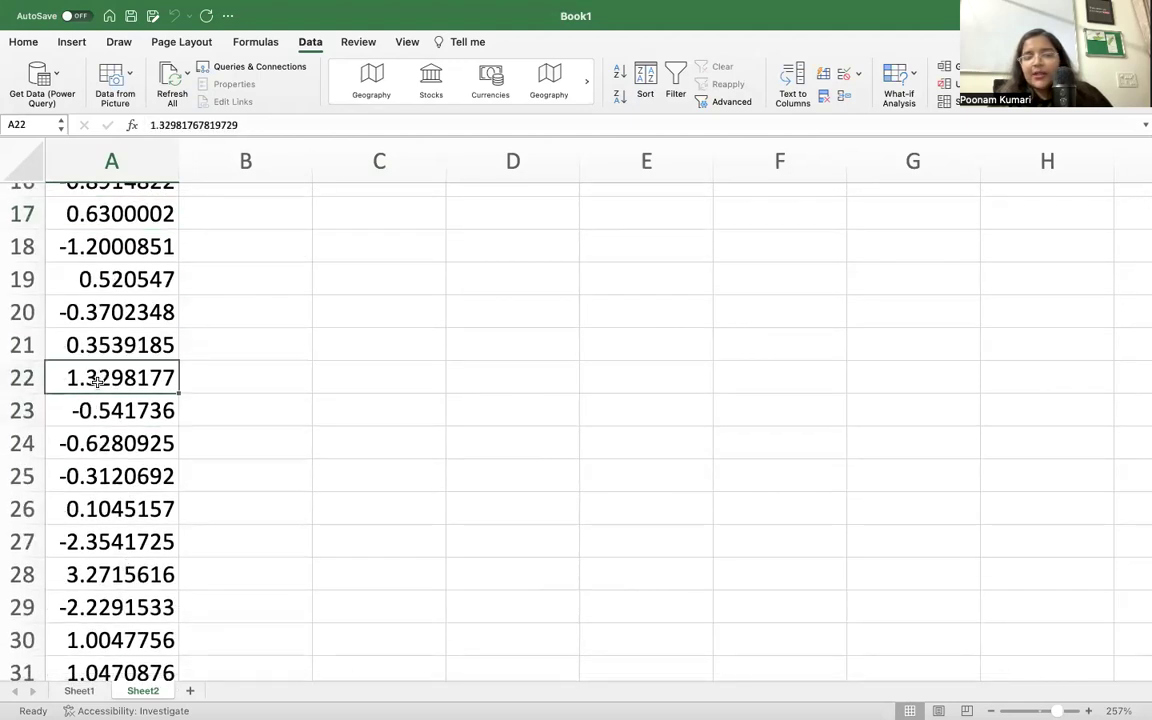
scroll(119, 468, "down", 20)
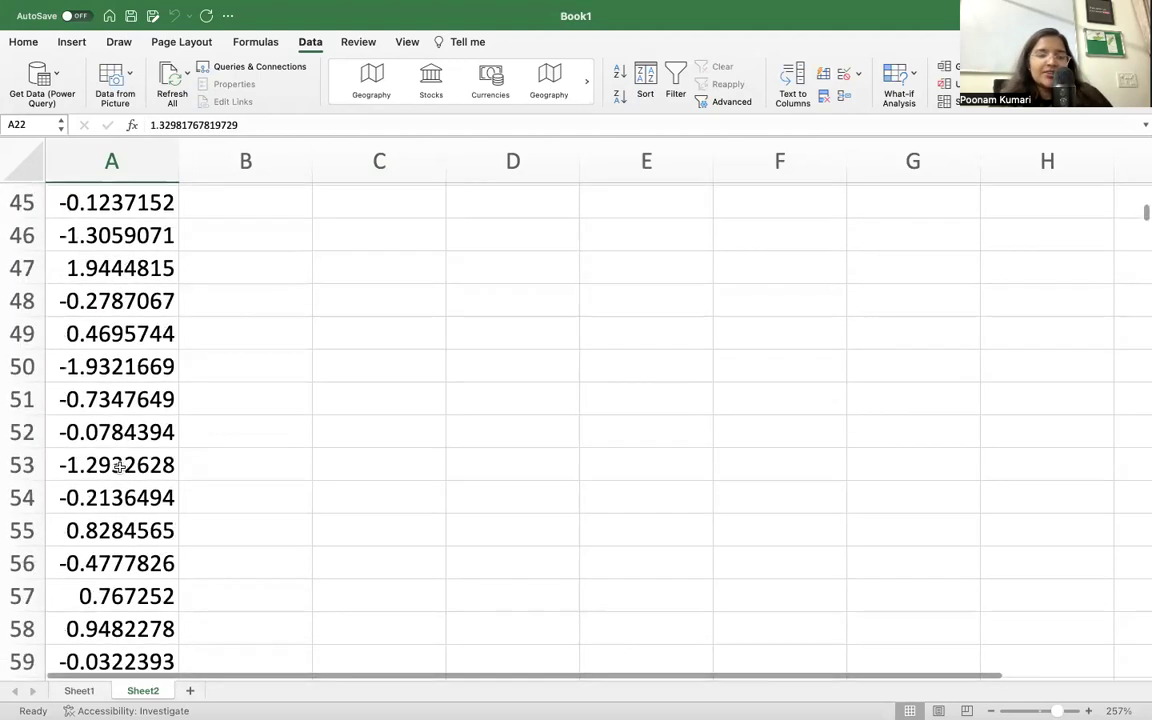
scroll(119, 468, "down", 20)
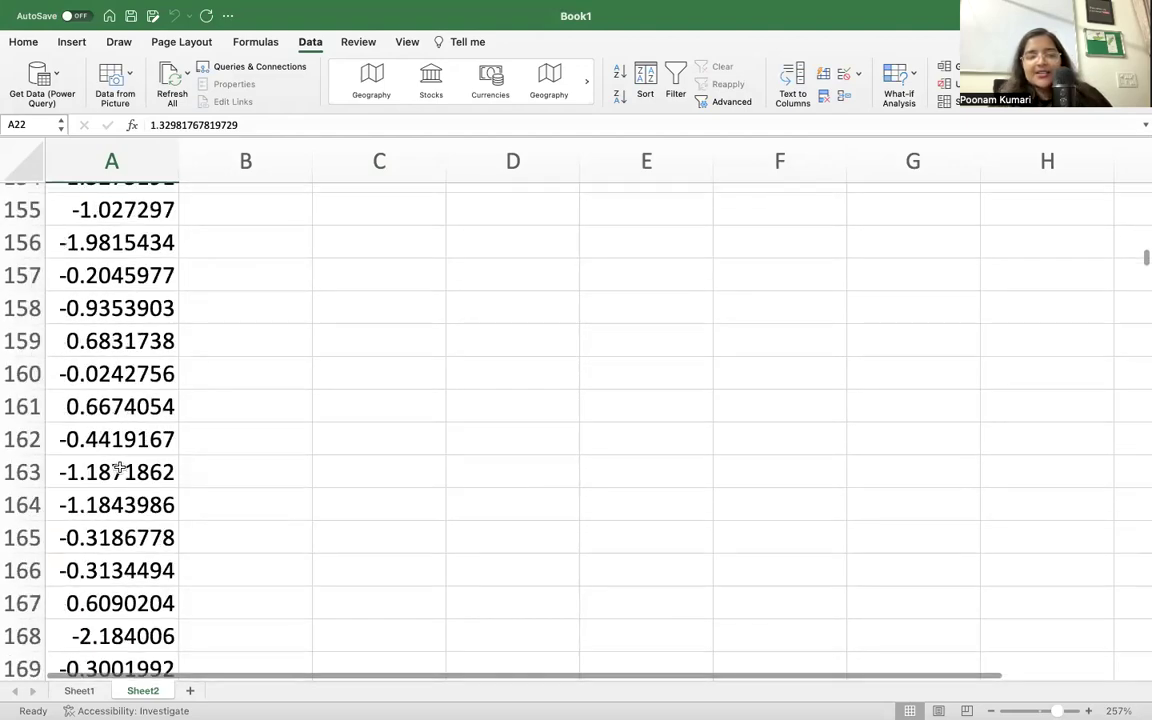
scroll(119, 468, "down", 3)
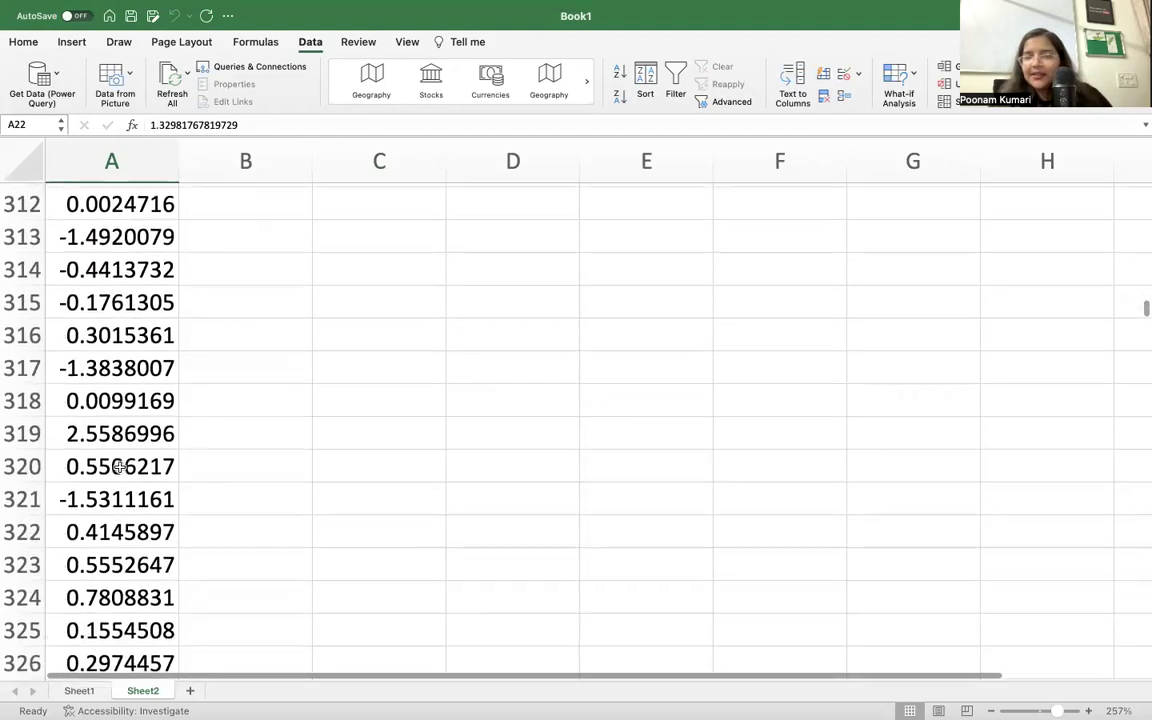
Insert a histogram chart of the generated random numbers in column A.
scroll(113, 527, "up", 20)
scroll(110, 525, "up", 20)
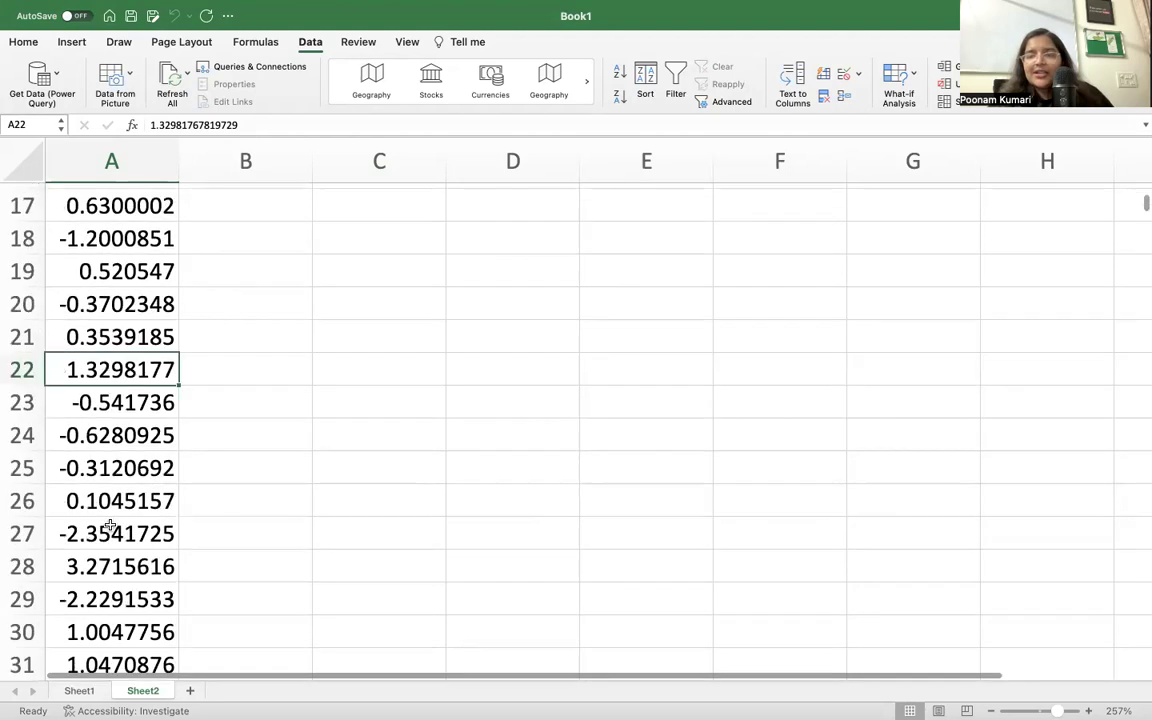
scroll(276, 315, "down", 1)
scroll(276, 315, "up", 1)
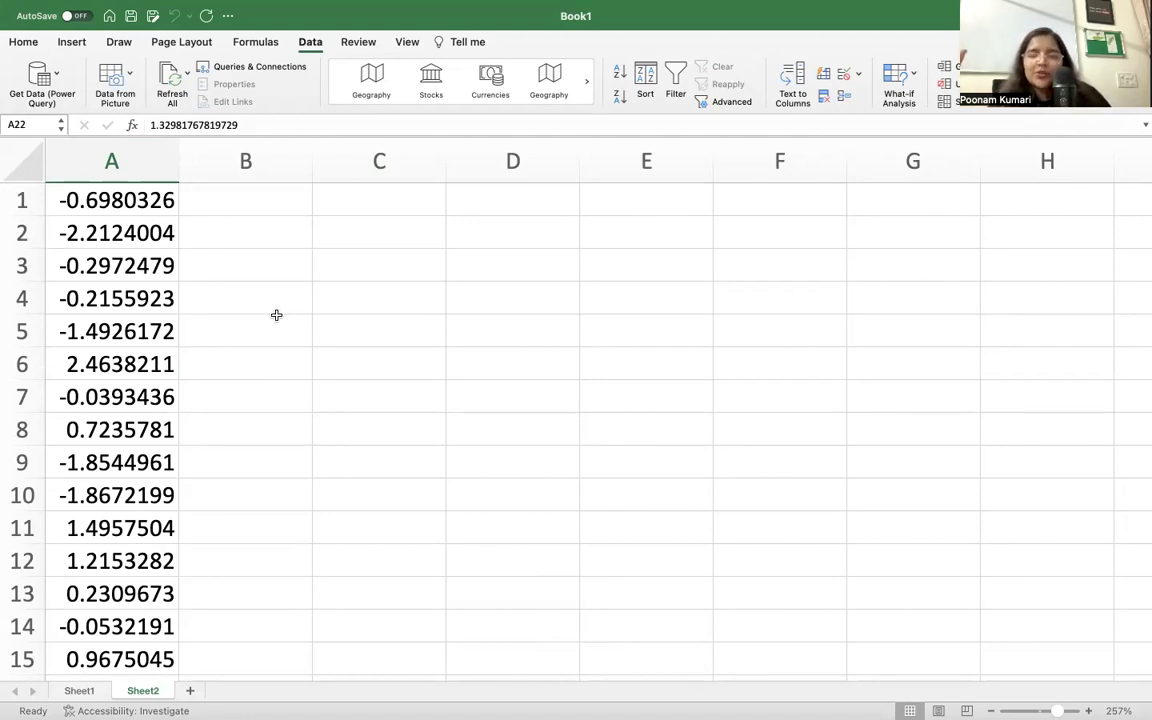
left_click(111, 162)
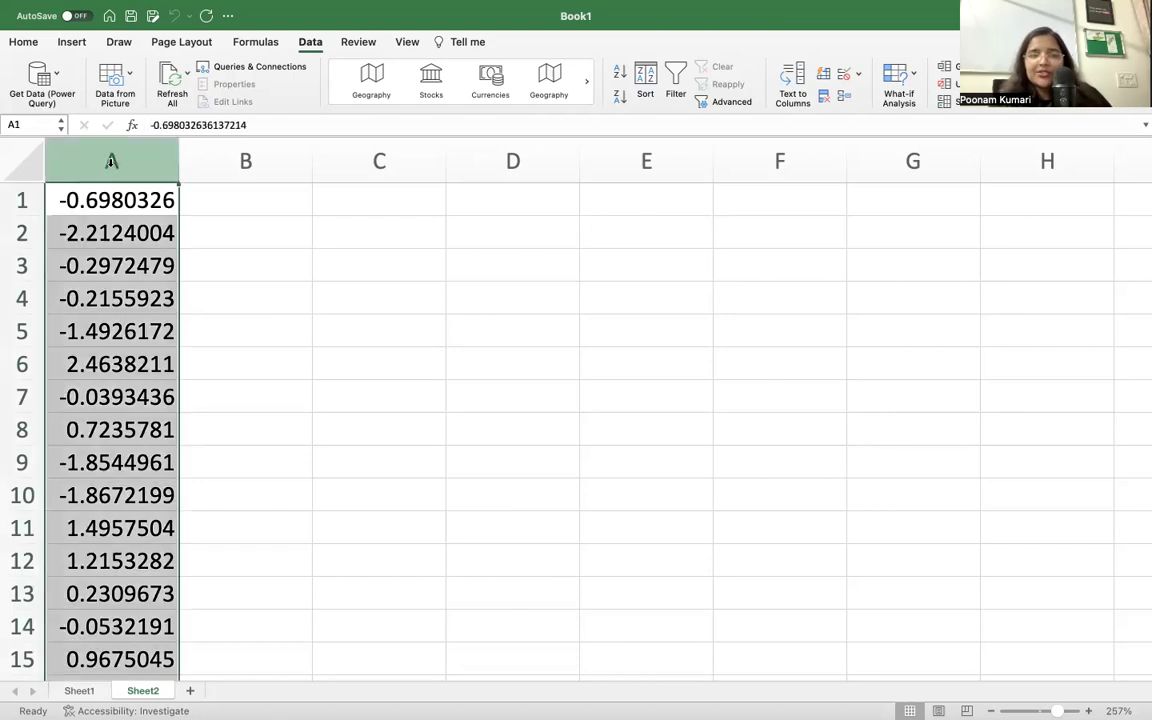
left_click(77, 46)
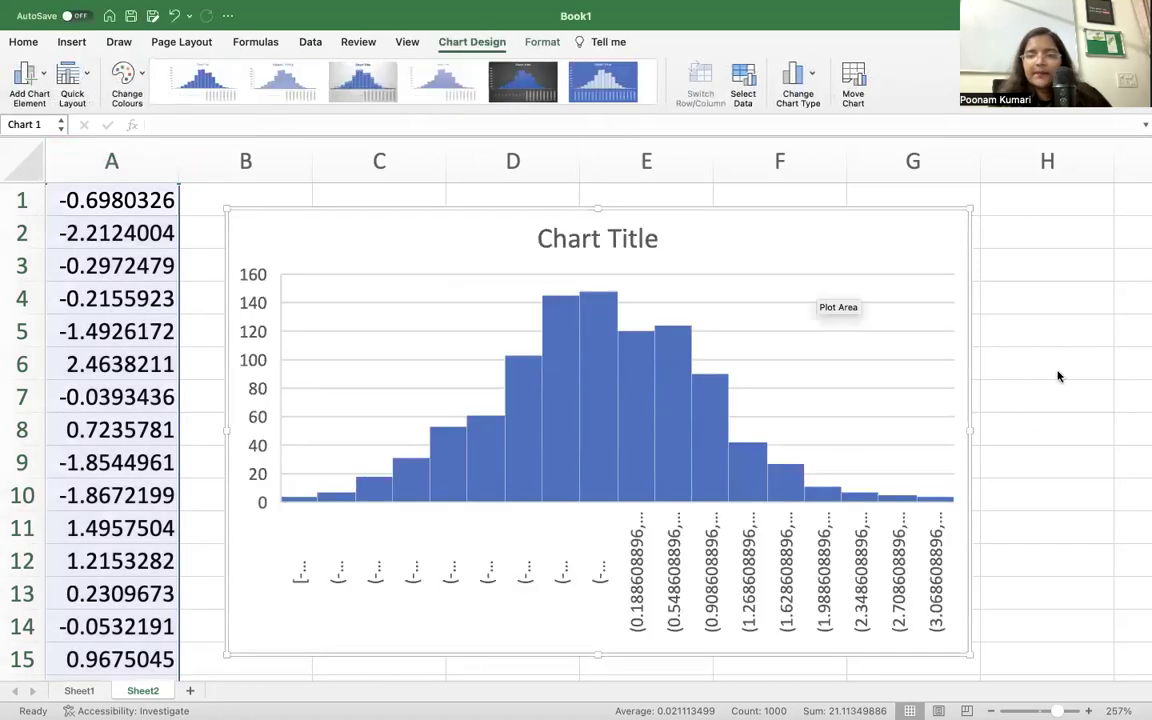
Trace the outline of the histogram bars with a red freehand annotation and clear the annotation.
scroll(748, 461, "down", 1)
scroll(748, 461, "up", 1)
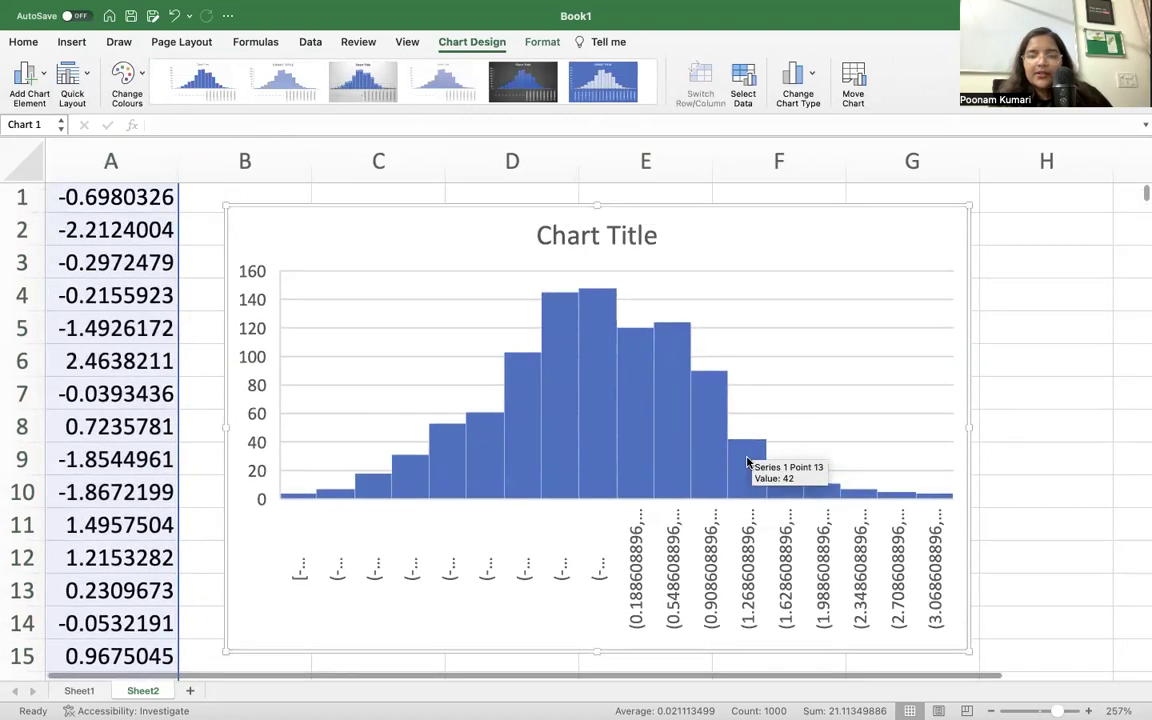
scroll(753, 447, "right", 1)
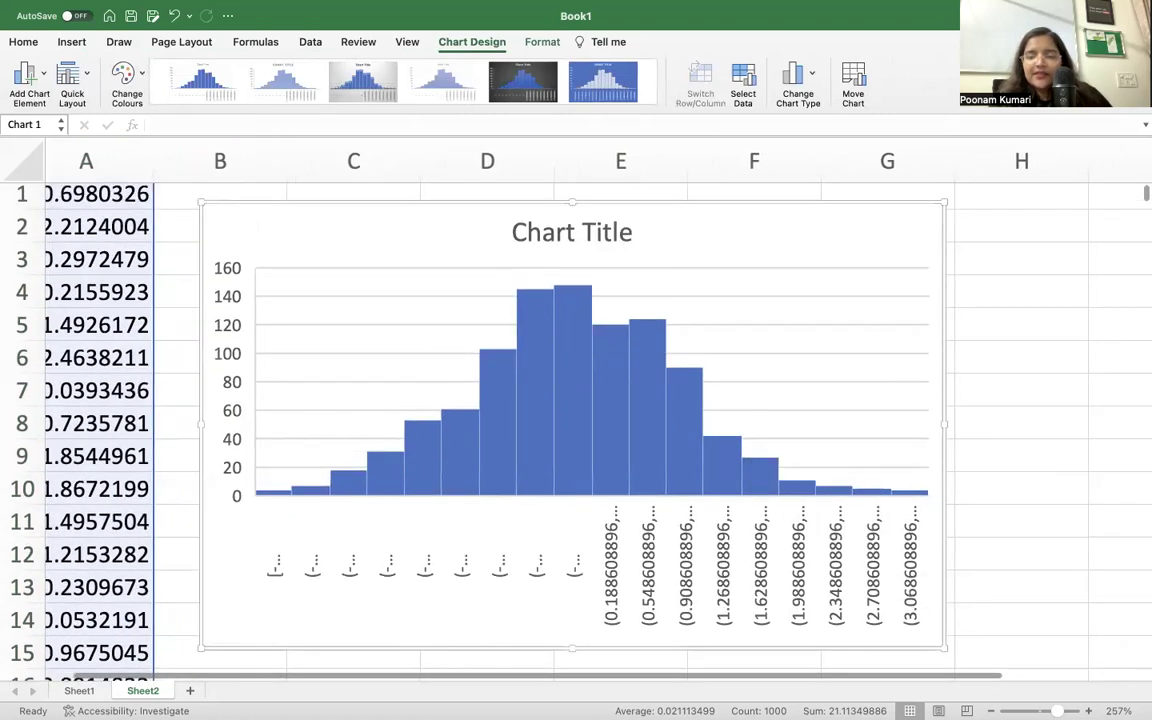
scroll(427, 565, "down", 5)
left_click(427, 565)
left_click(360, 390)
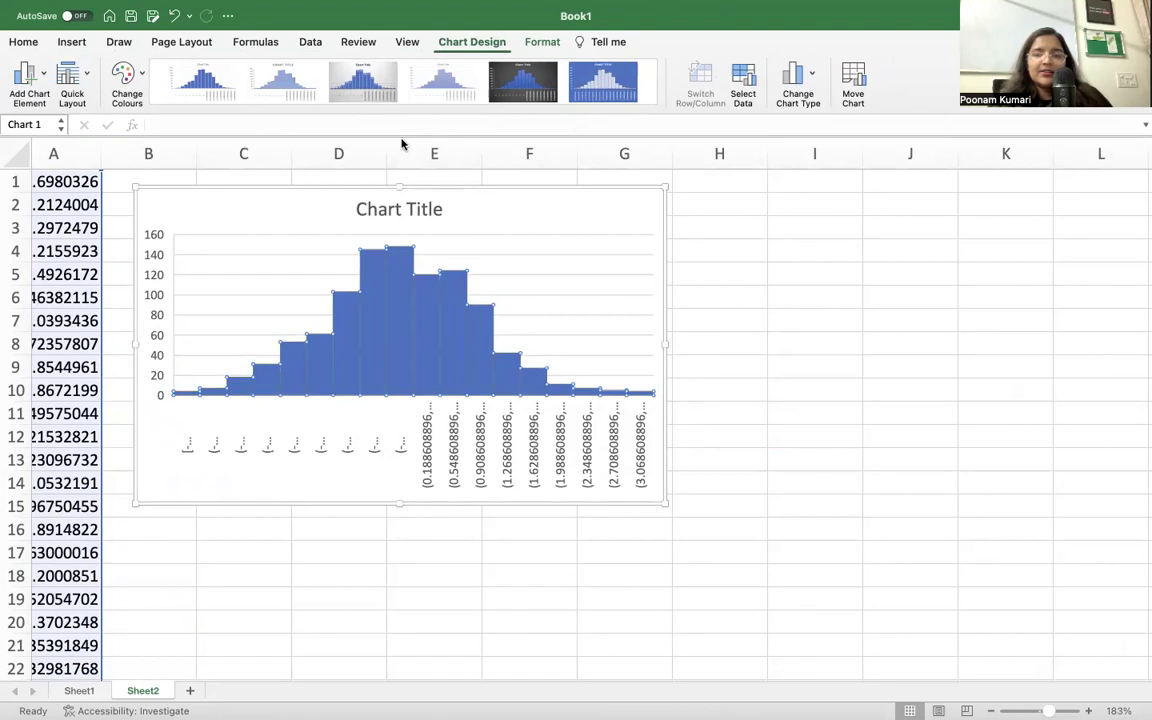
mouse_move(652, 388)
left_mouse_down()
mouse_move(545, 340)
mouse_move(424, 257)
mouse_move(302, 266)
mouse_move(222, 327)
mouse_move(200, 374)
left_mouse_up()
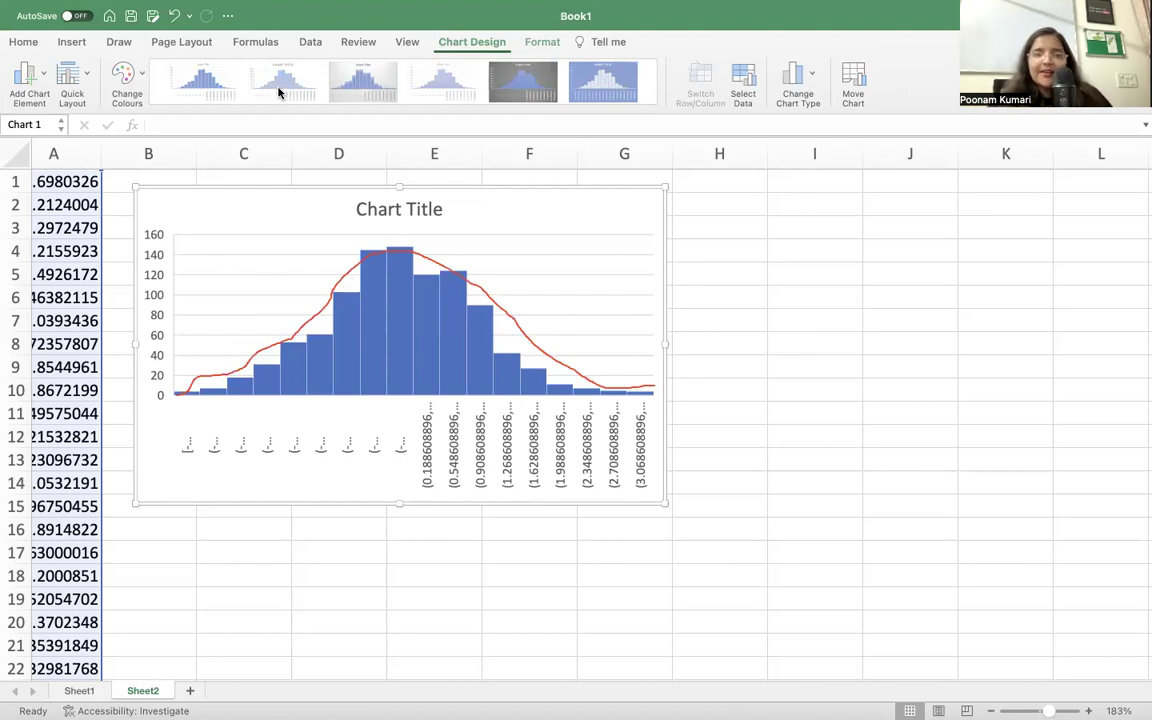
scroll(458, 375, "left", 1)
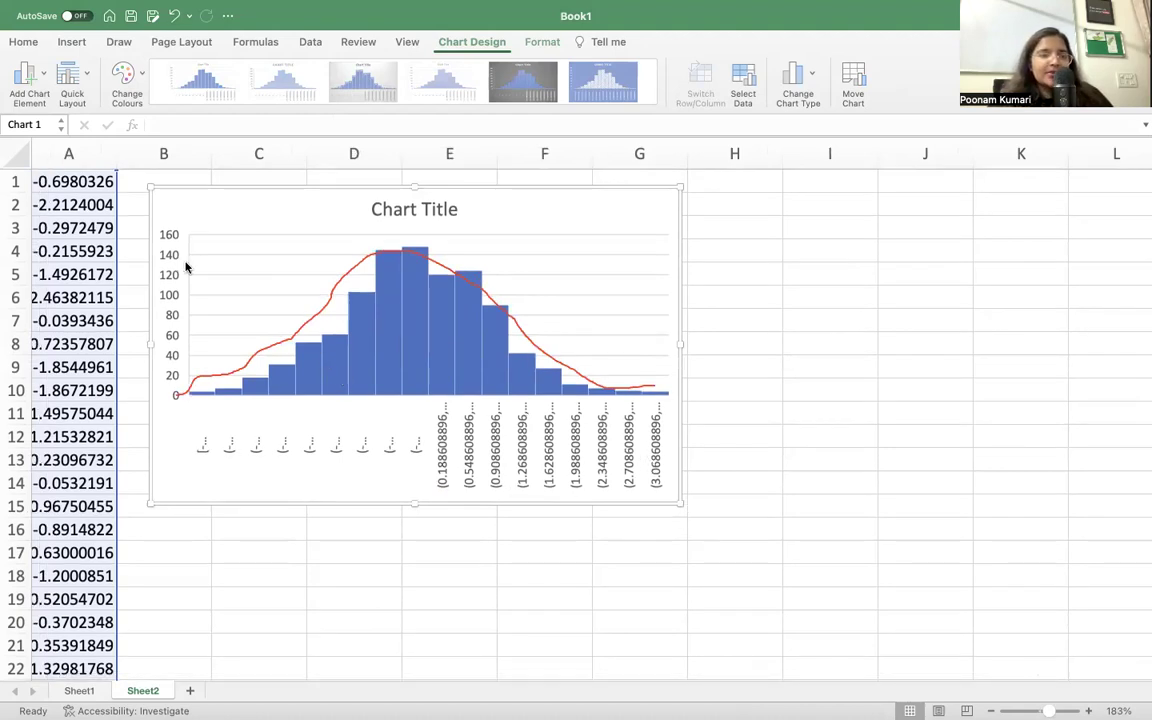
scroll(298, 308, "left", 1)
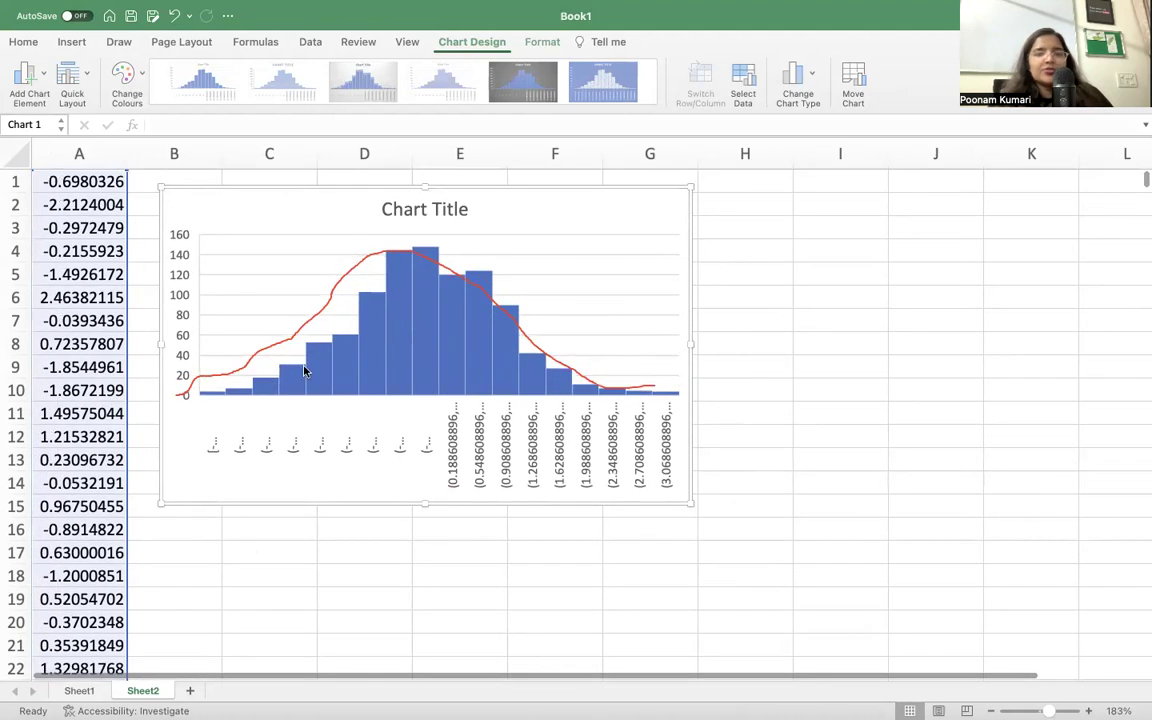
mouse_move(565, 8)
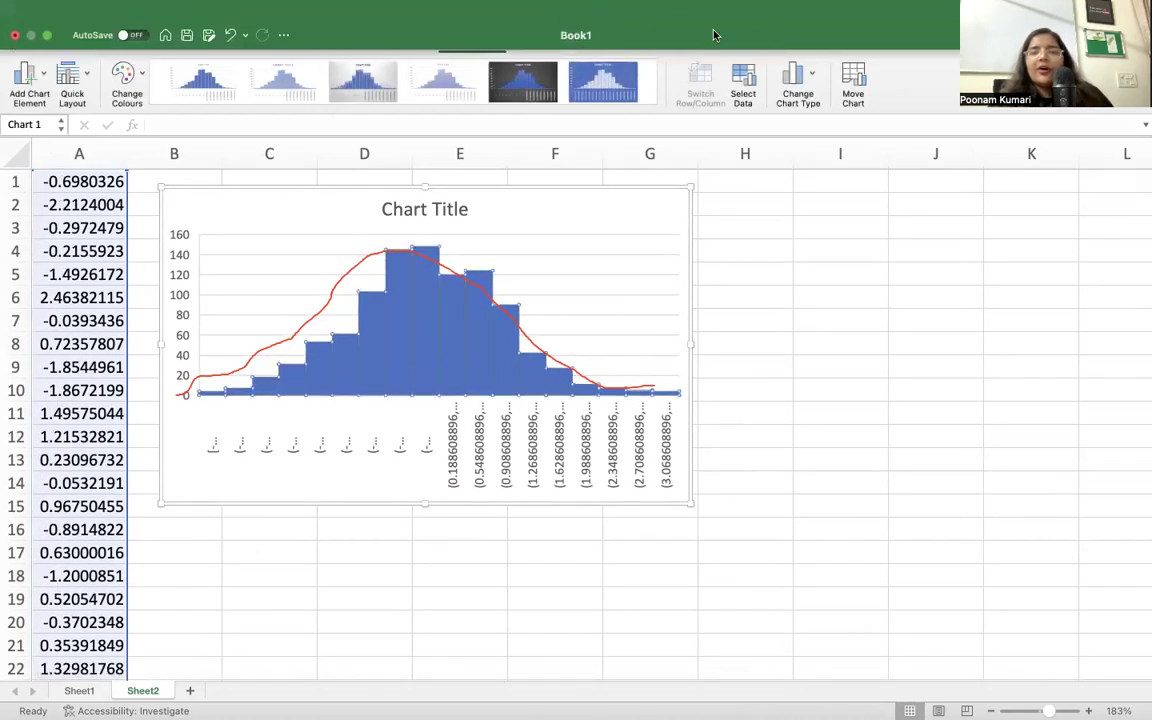
key("ctrl+z")
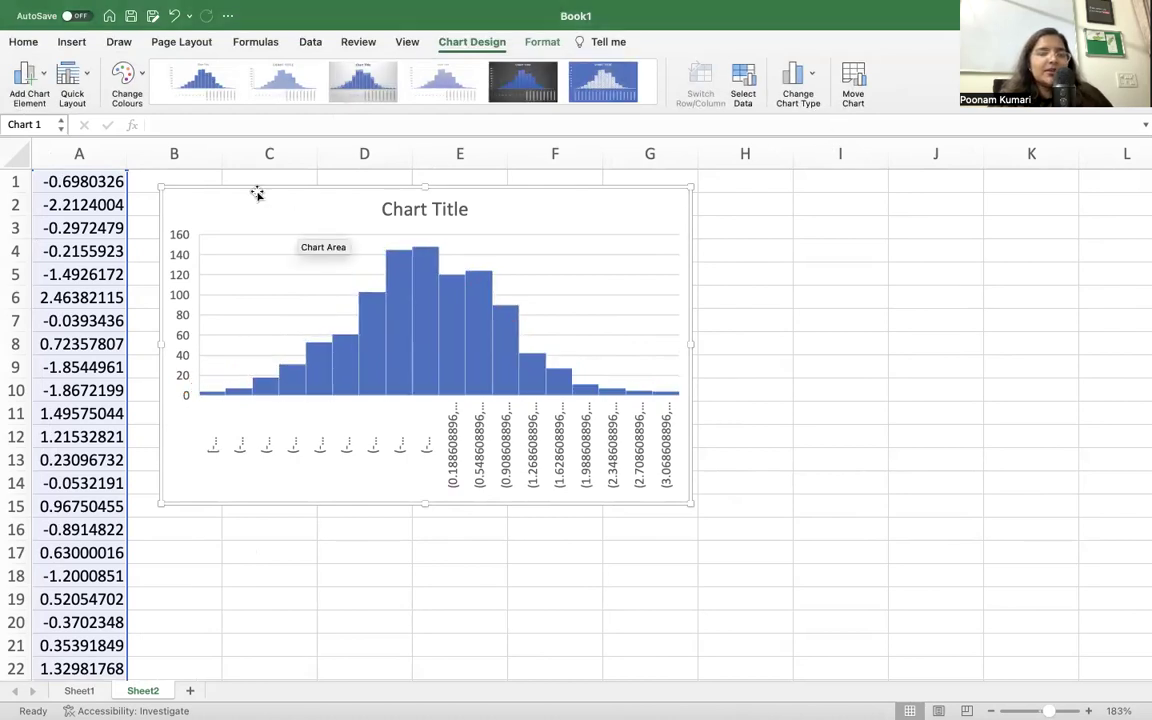
Move the histogram away from column B so that it sits over columns D to I.
left_click_drag(249, 187, 466, 175)
left_click(306, 337)
Calculate the average of the random numbers in A1:A1000 in cell B1 with the AVERAGE function.
left_click(168, 190)
type("=")
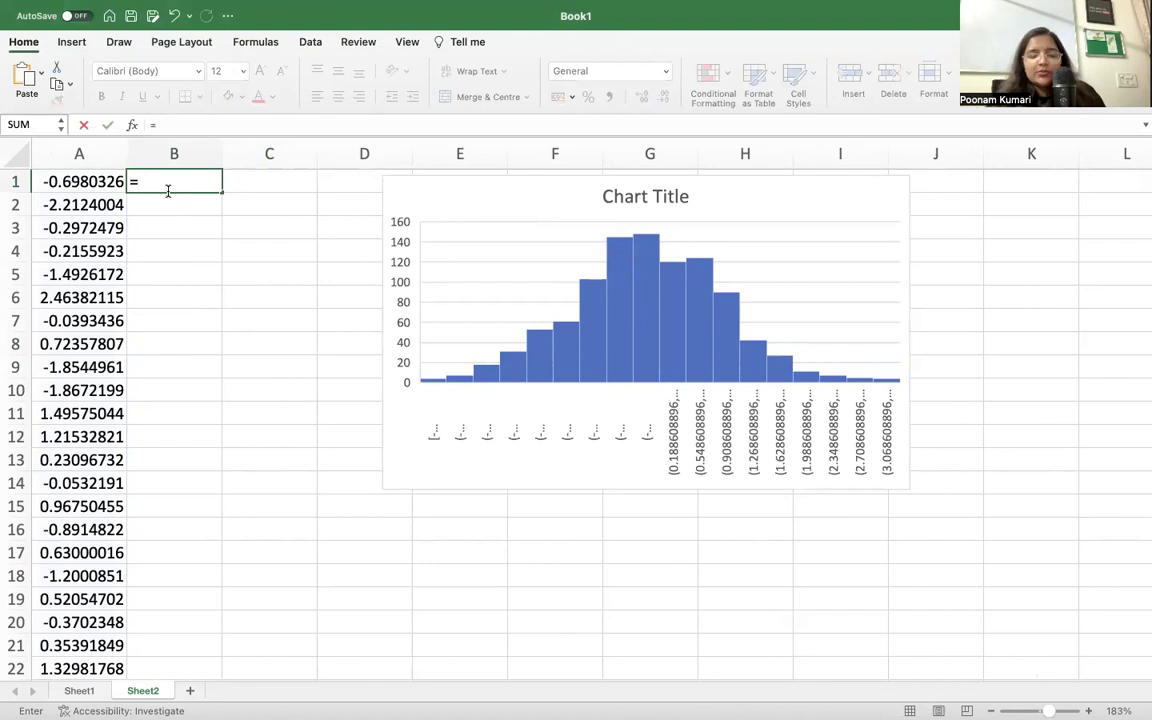
type("ave")
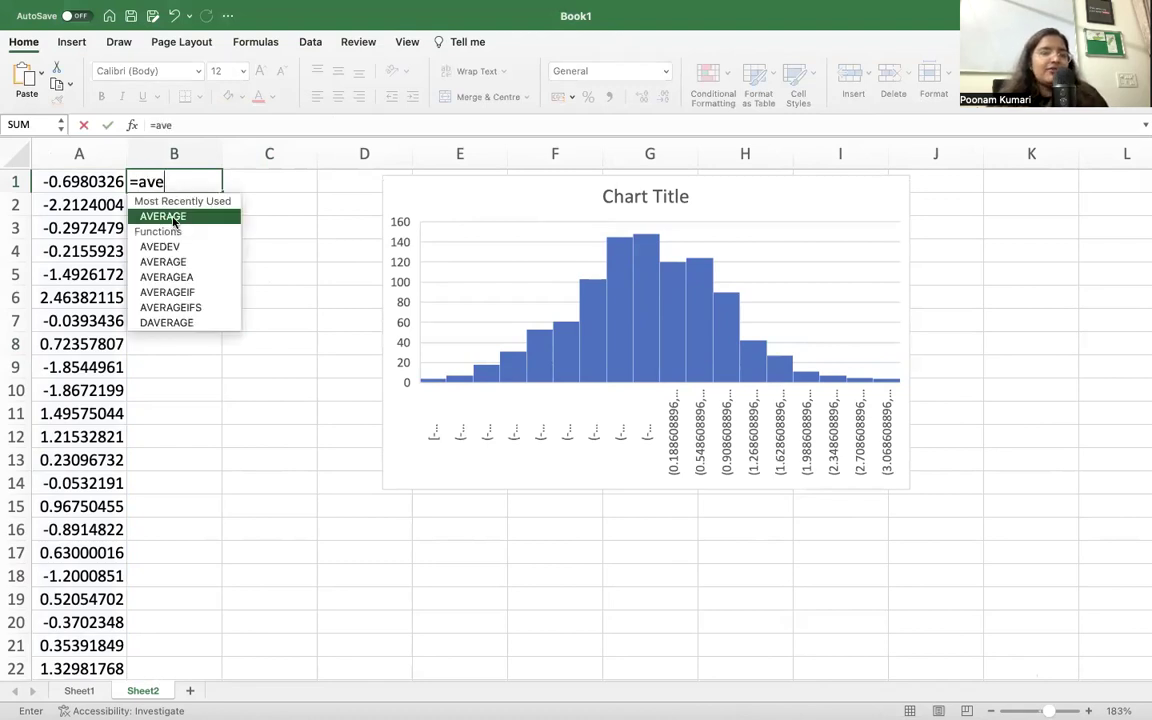
key("Tab")
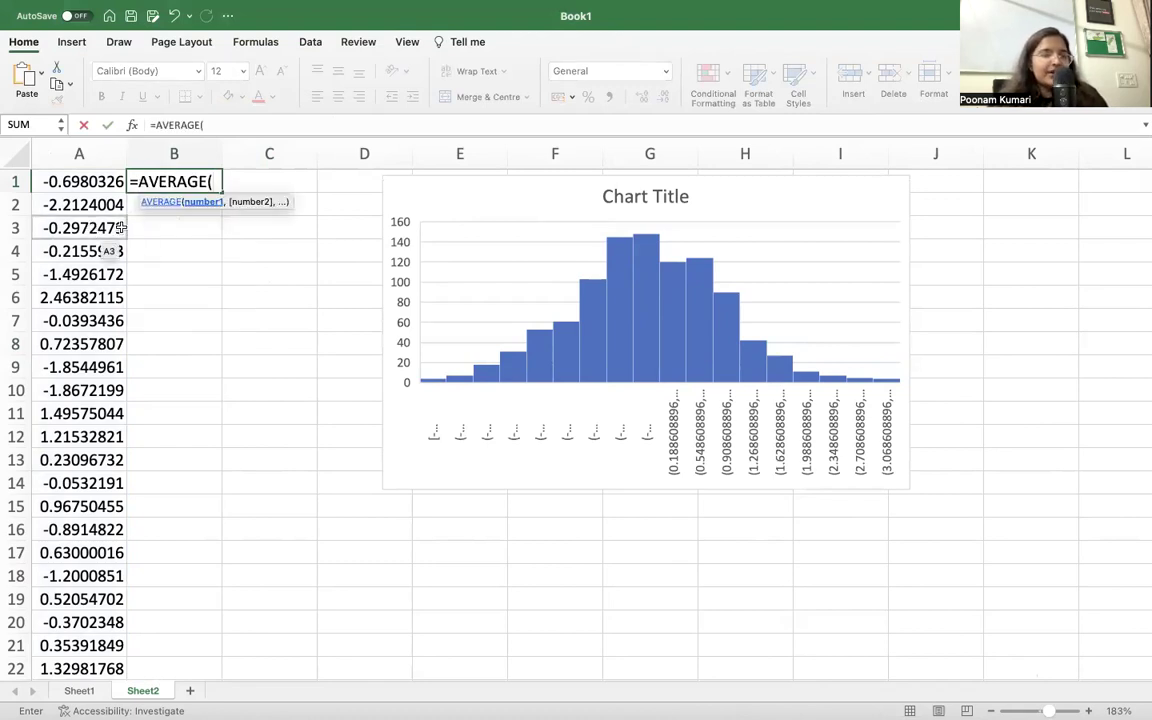
left_click(78, 183)
type(":")
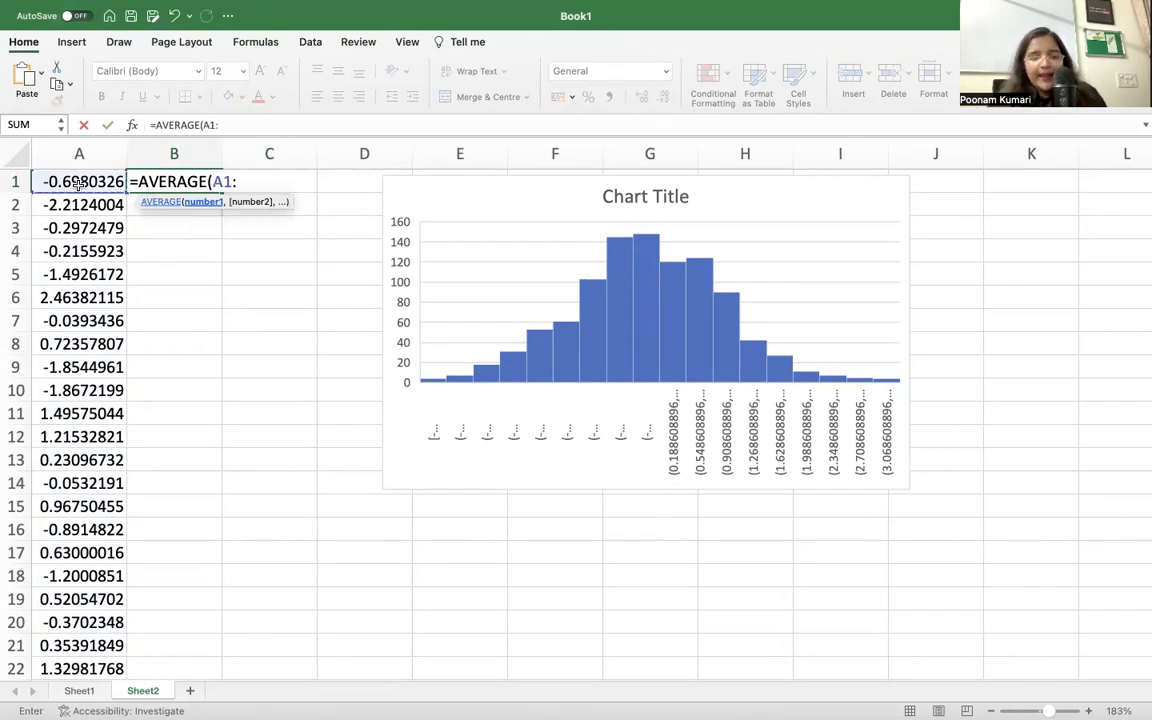
type("a")
key("BackSpace")
type("A1000")
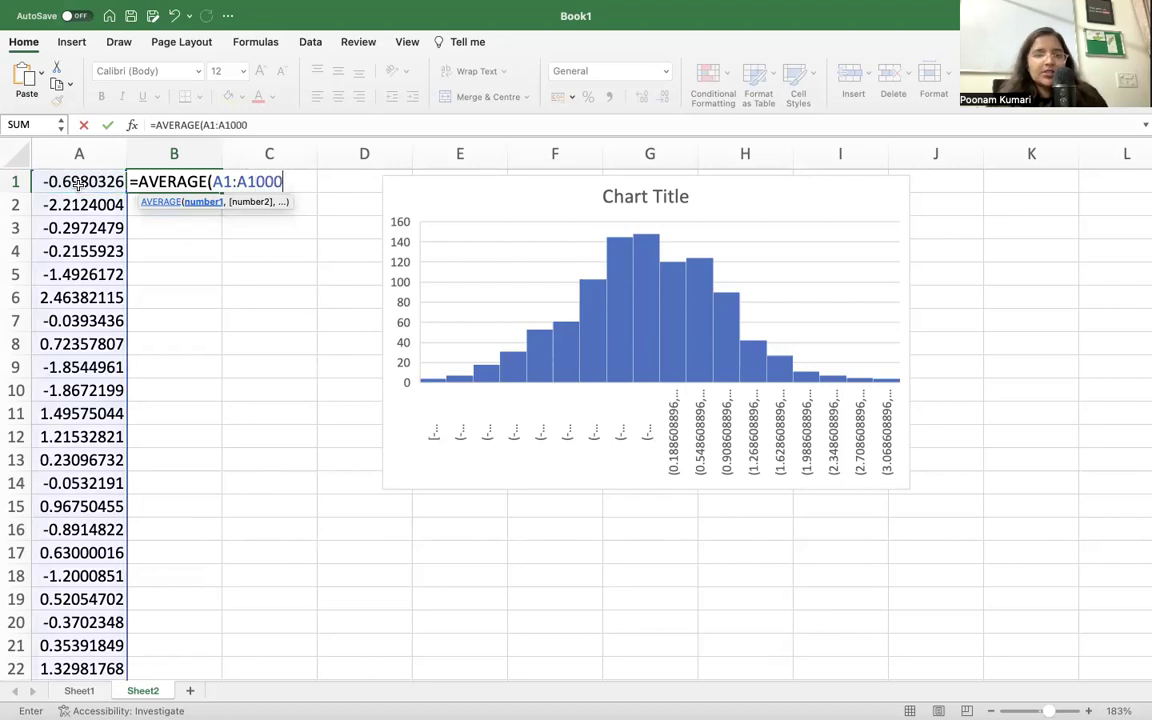
type(")")
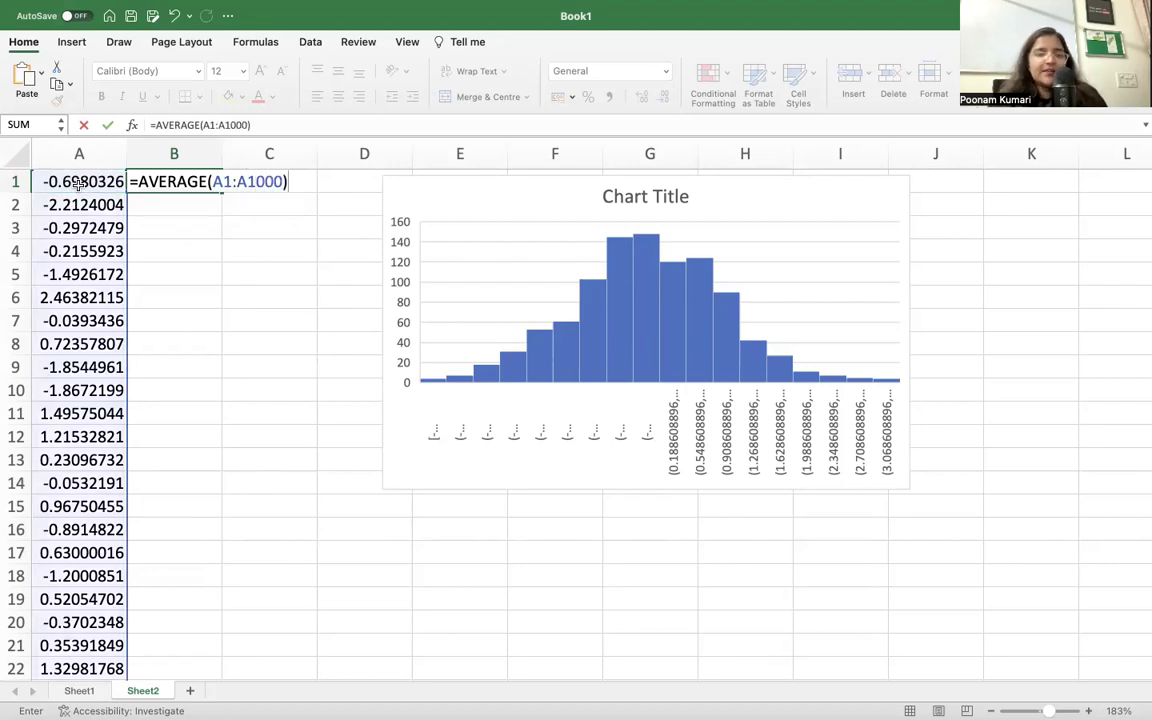
key("Return")
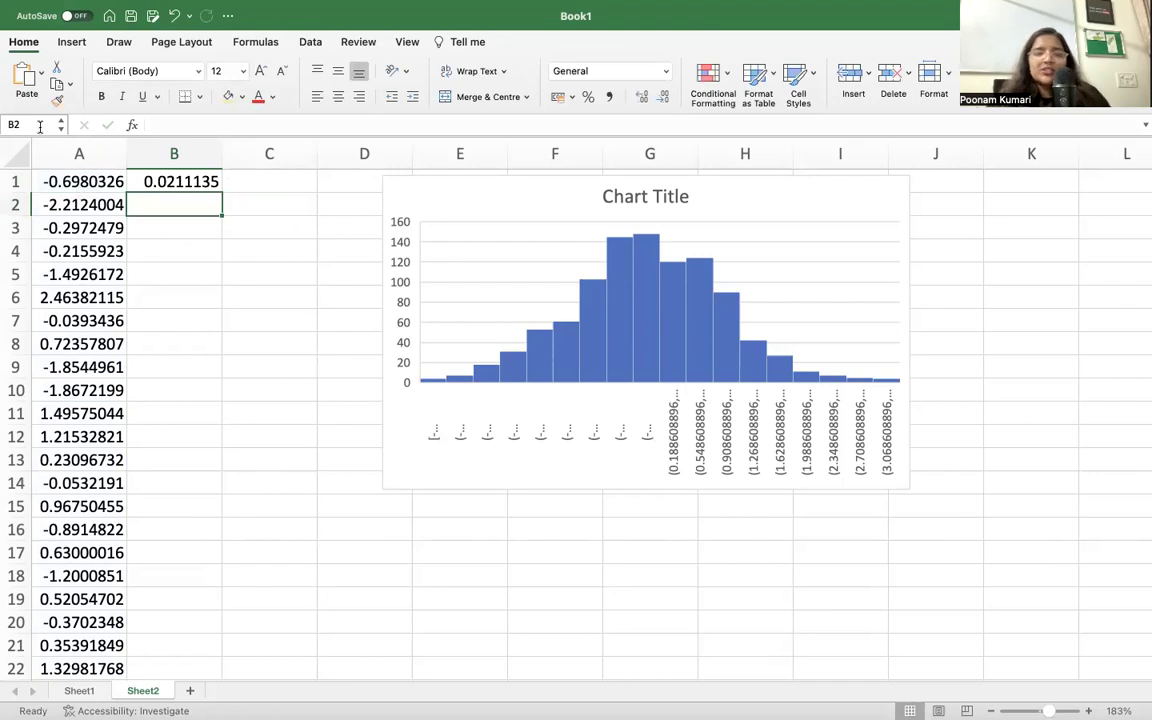
Review the average in cell B1 alongside the histogram and remove the average formula.
left_click(172, 185)
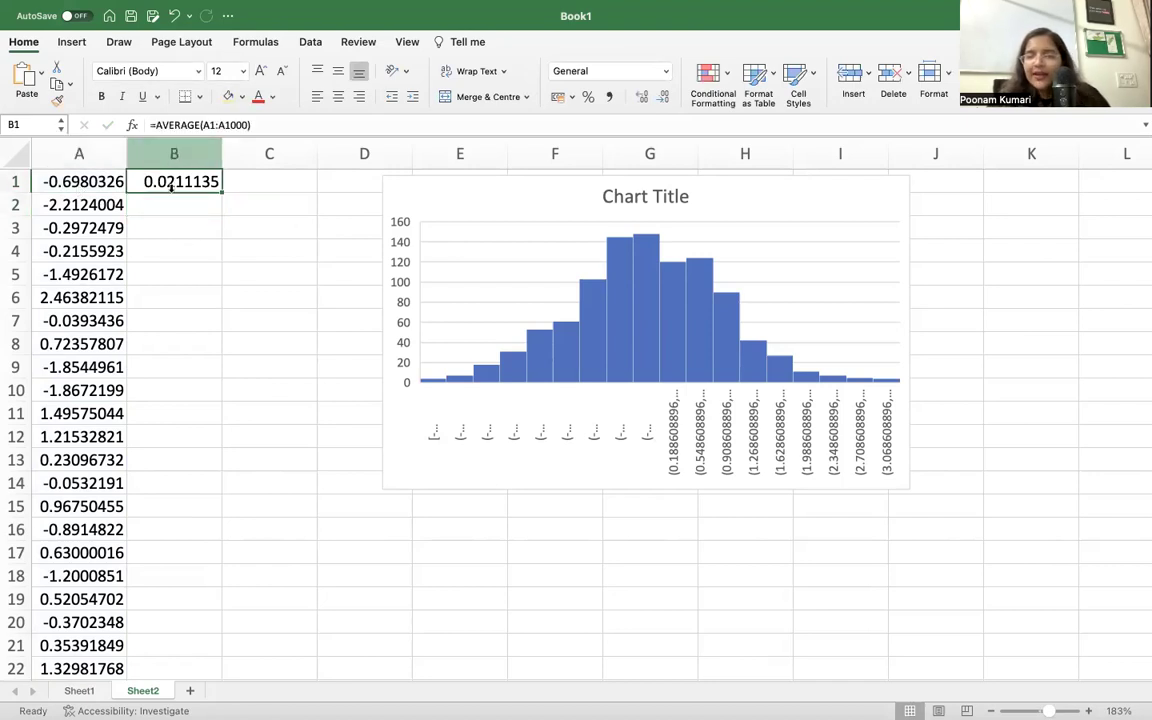
left_click(175, 225)
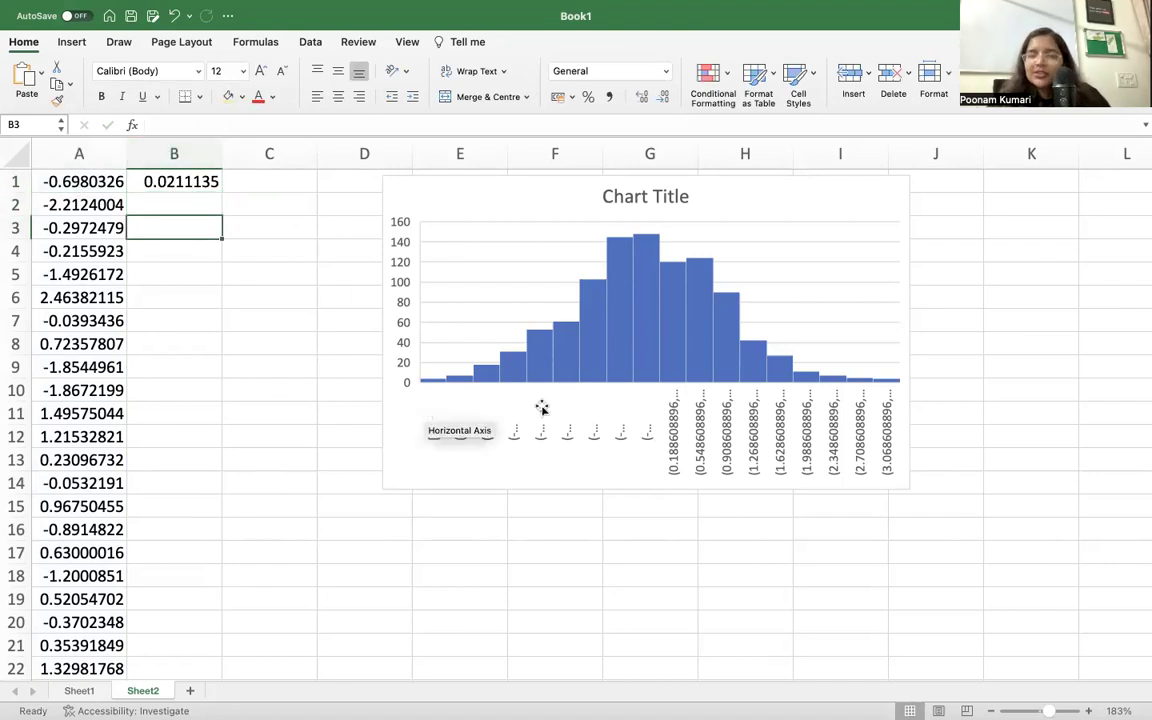
left_click(707, 397)
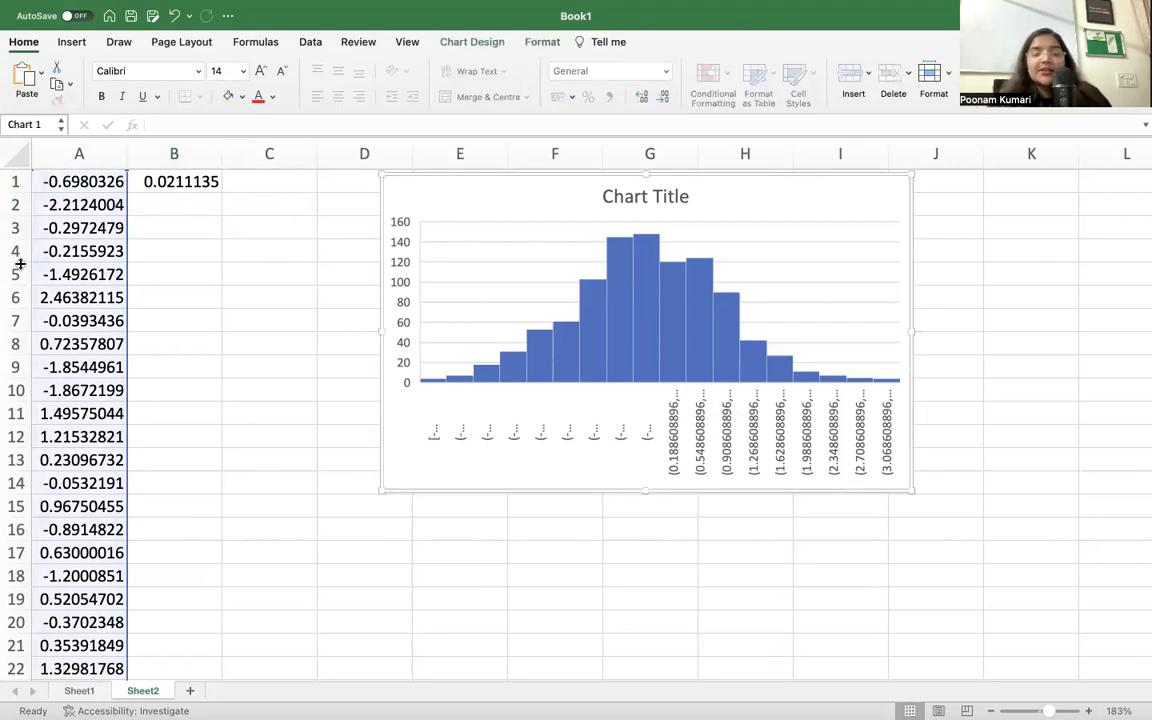
scroll(80, 255, "up", 1)
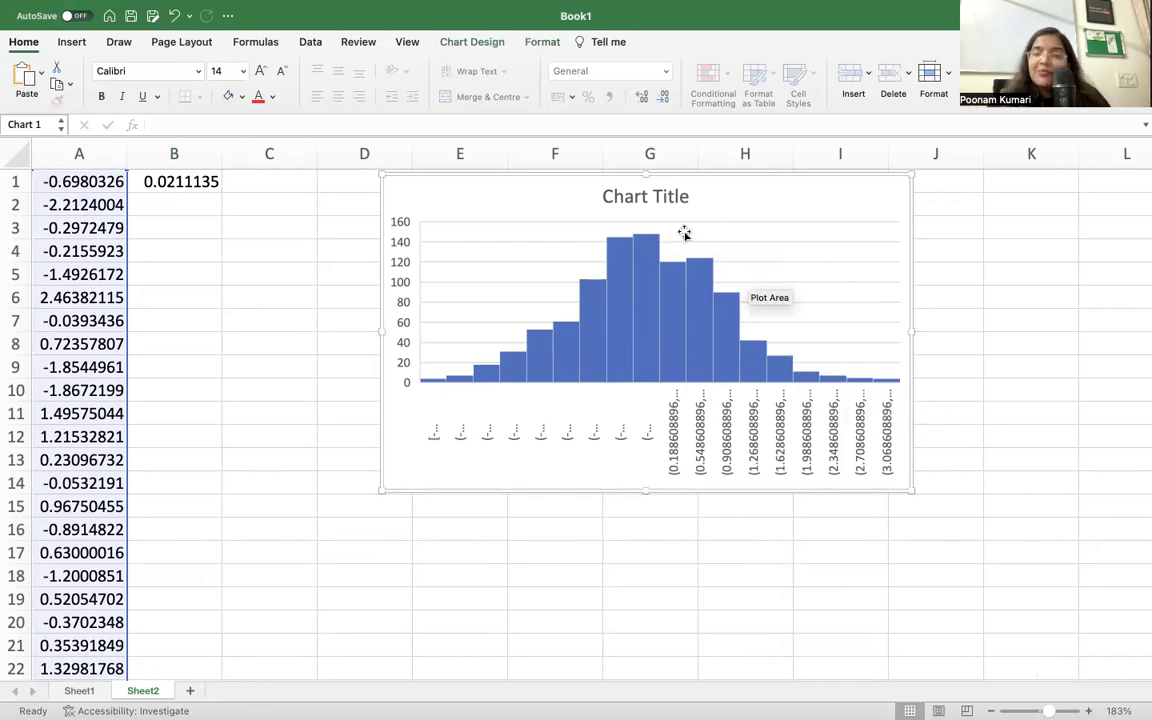
mouse_move(427, 383)
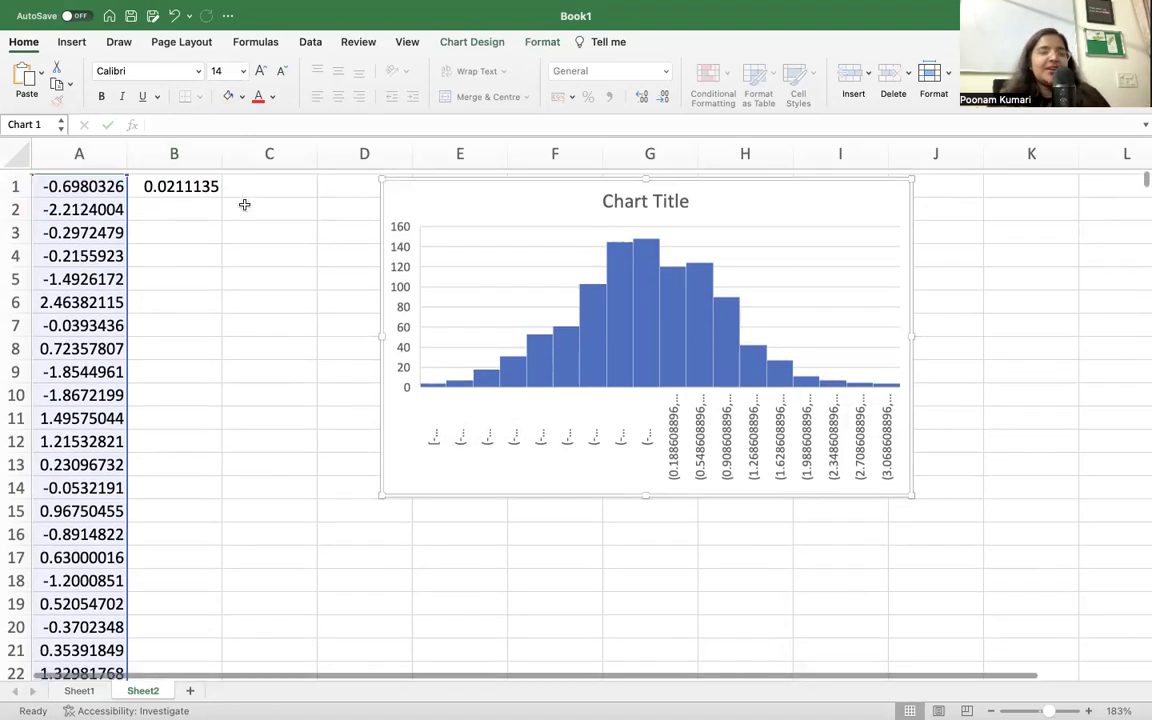
left_click(170, 182)
key("super+z")
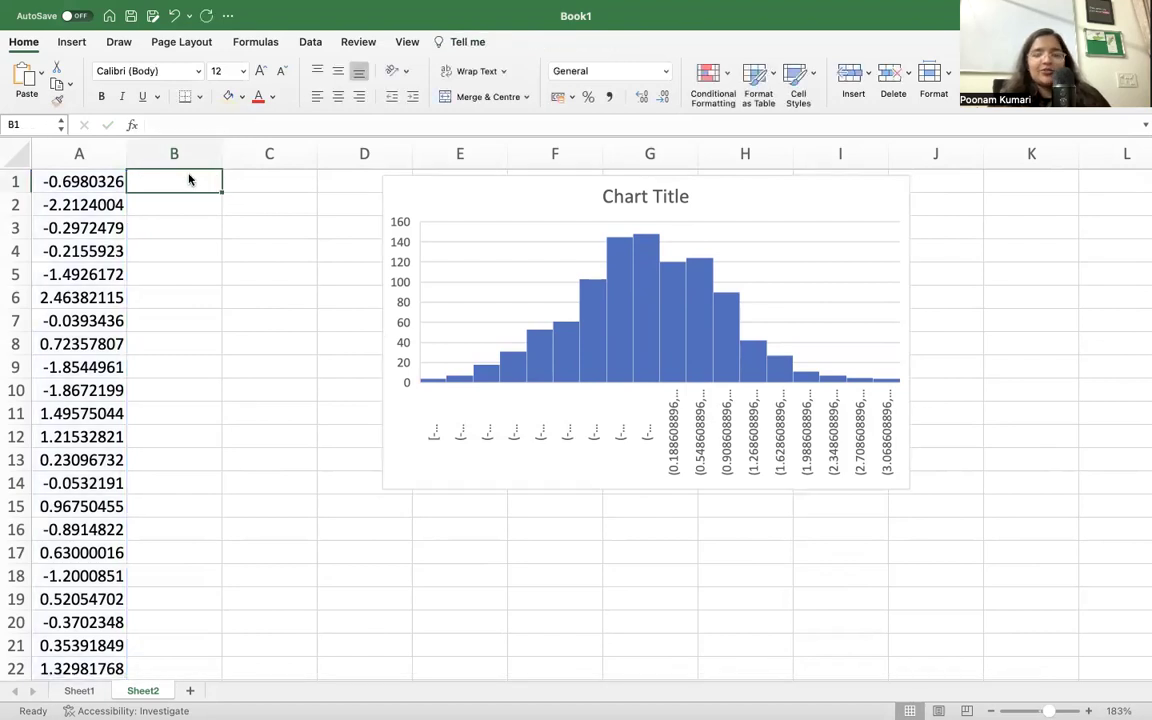
Generate 10000 random numbers from a Normal distribution with mean 0 and standard deviation 1, with the output range set to $B$1.
left_click(311, 44)
left_click(1010, 85)
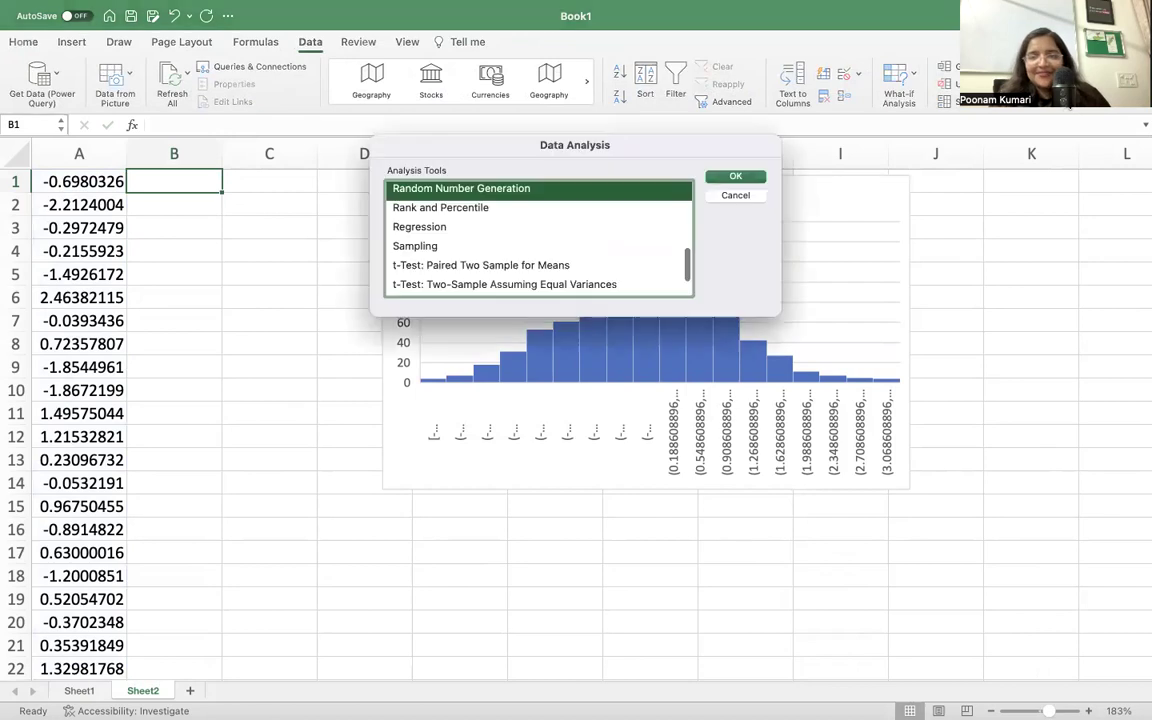
left_click(738, 176)
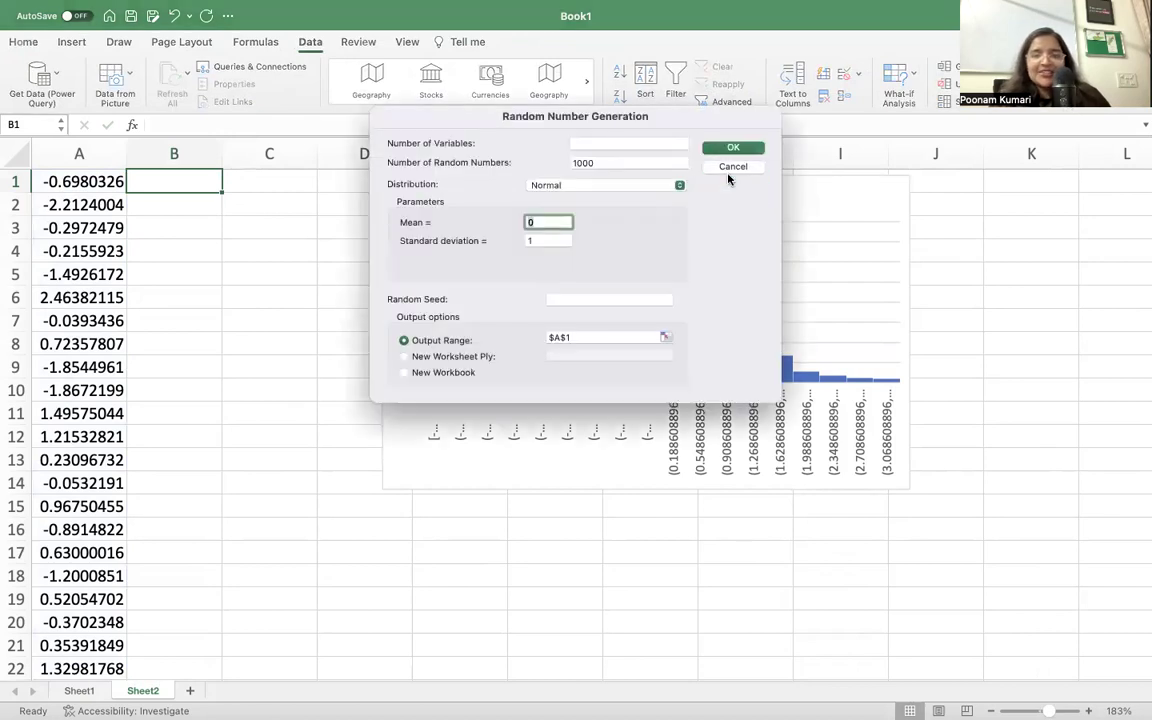
left_click(621, 161)
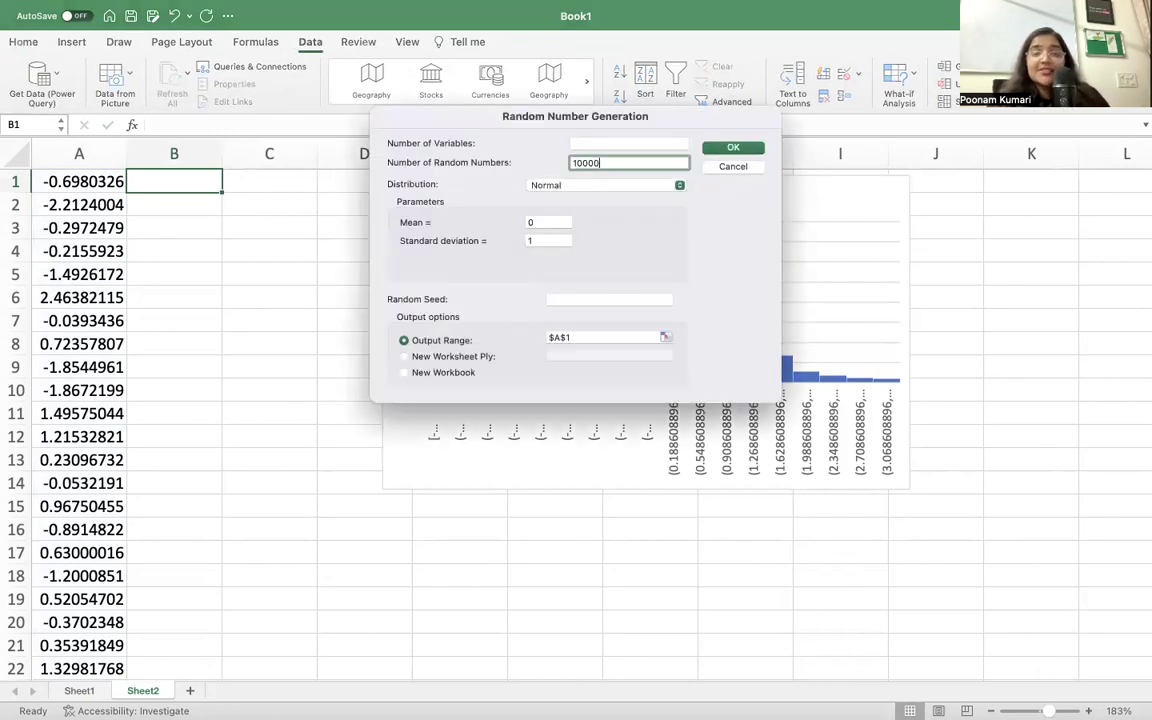
left_click(729, 148)
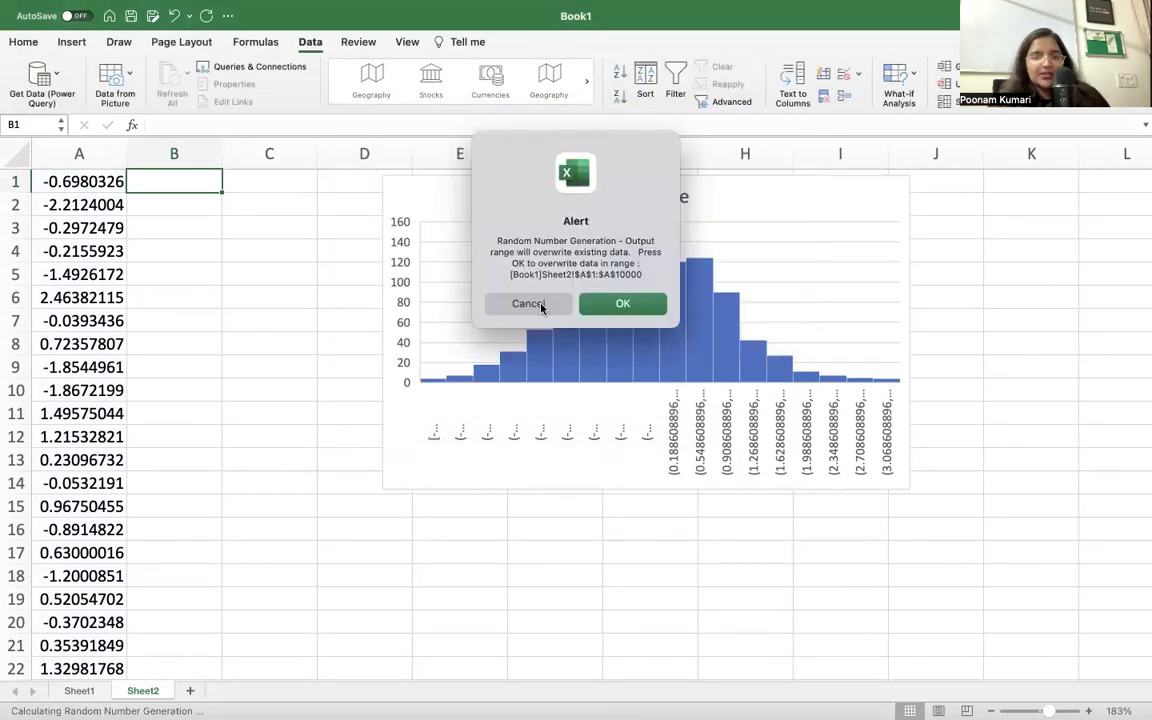
left_click(544, 305)
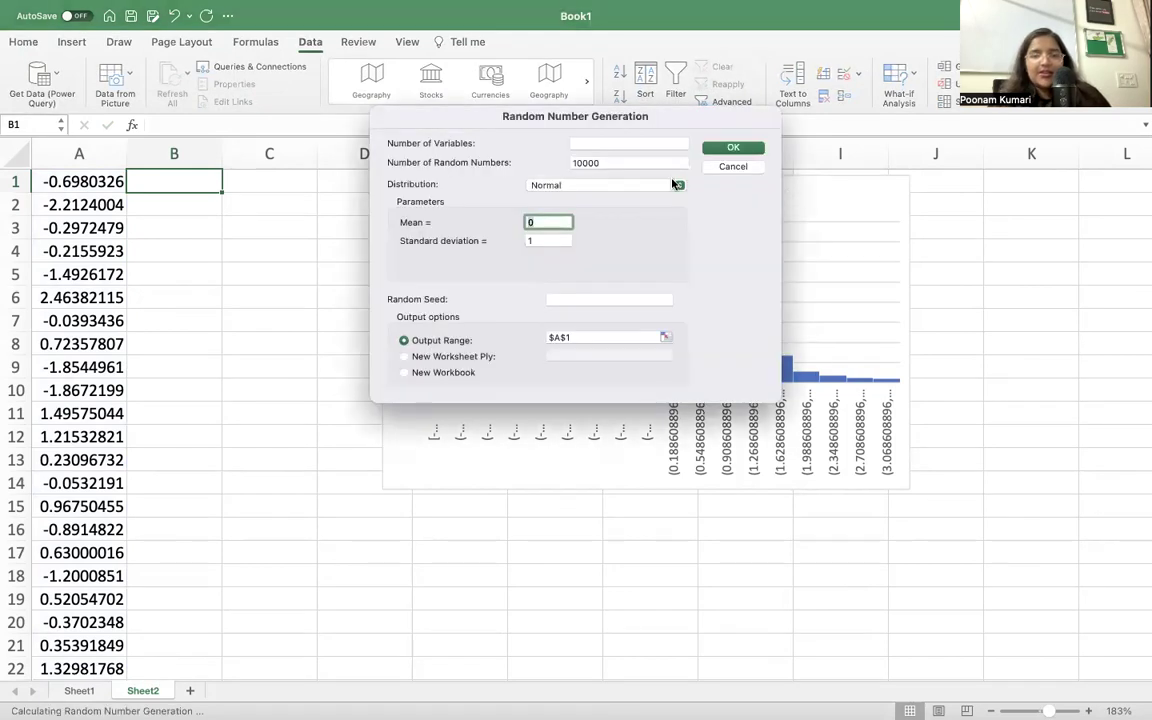
left_click(569, 339)
left_click(559, 338)
key("BackSpace")
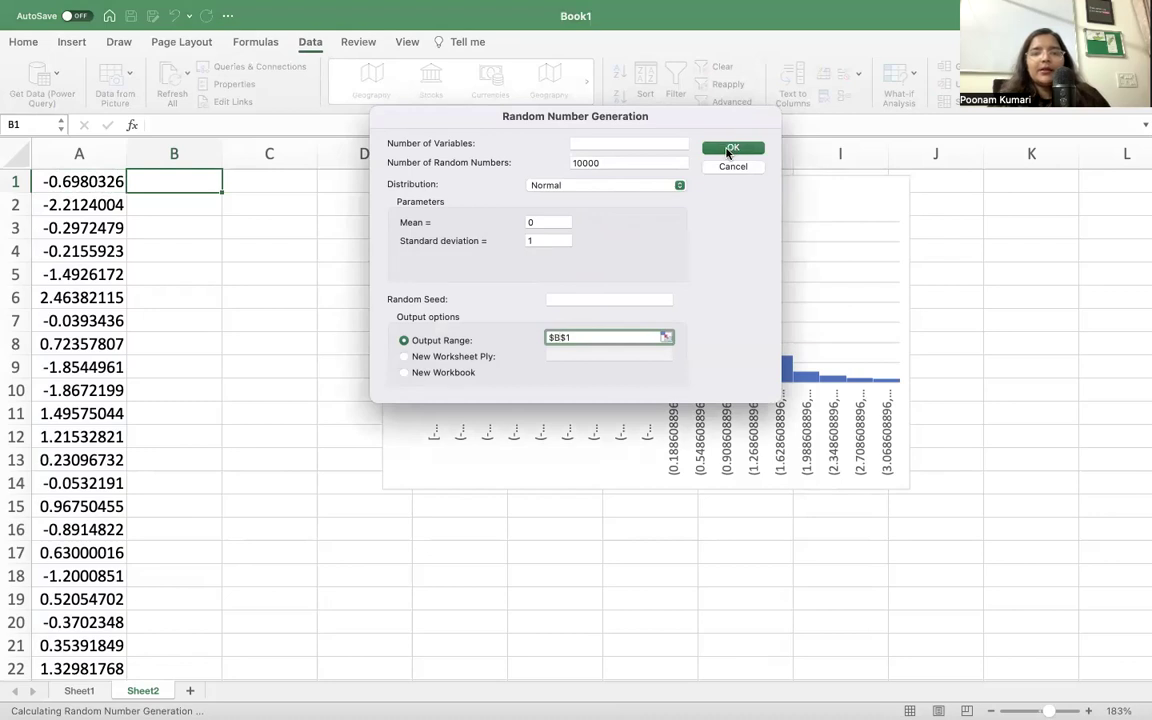
left_click(731, 148)
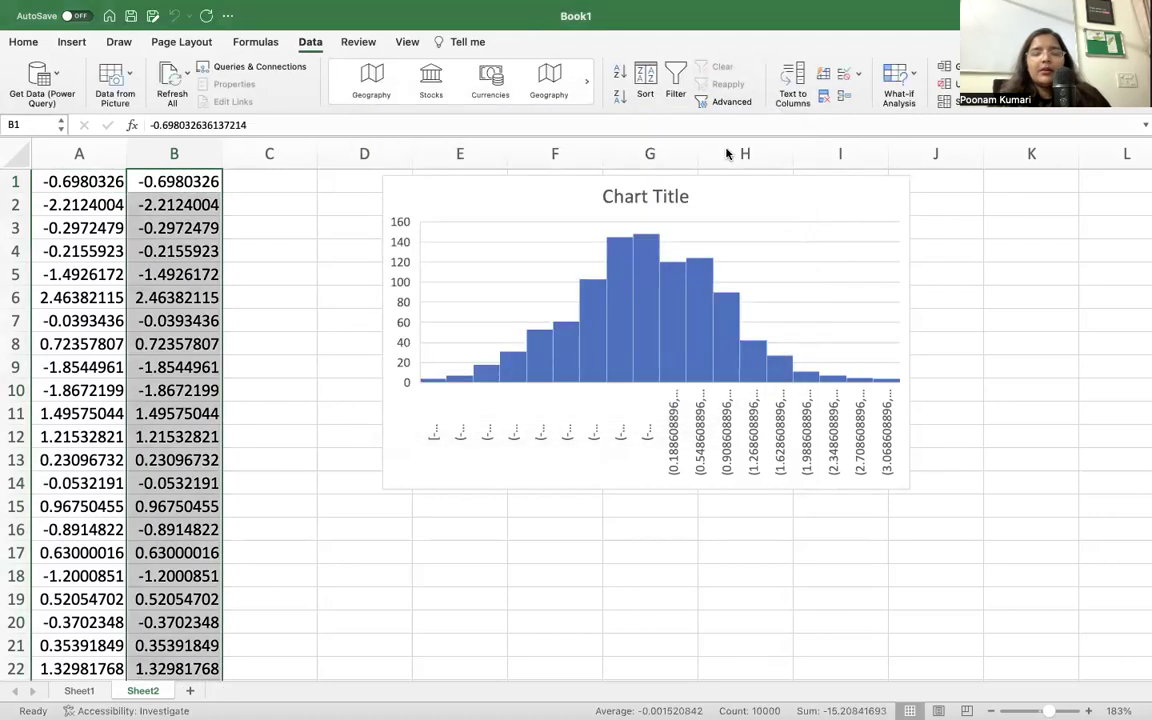
Compare the random numbers in column A with the larger set generated in column B.
left_click(428, 406)
left_click(350, 481)
left_click(228, 524)
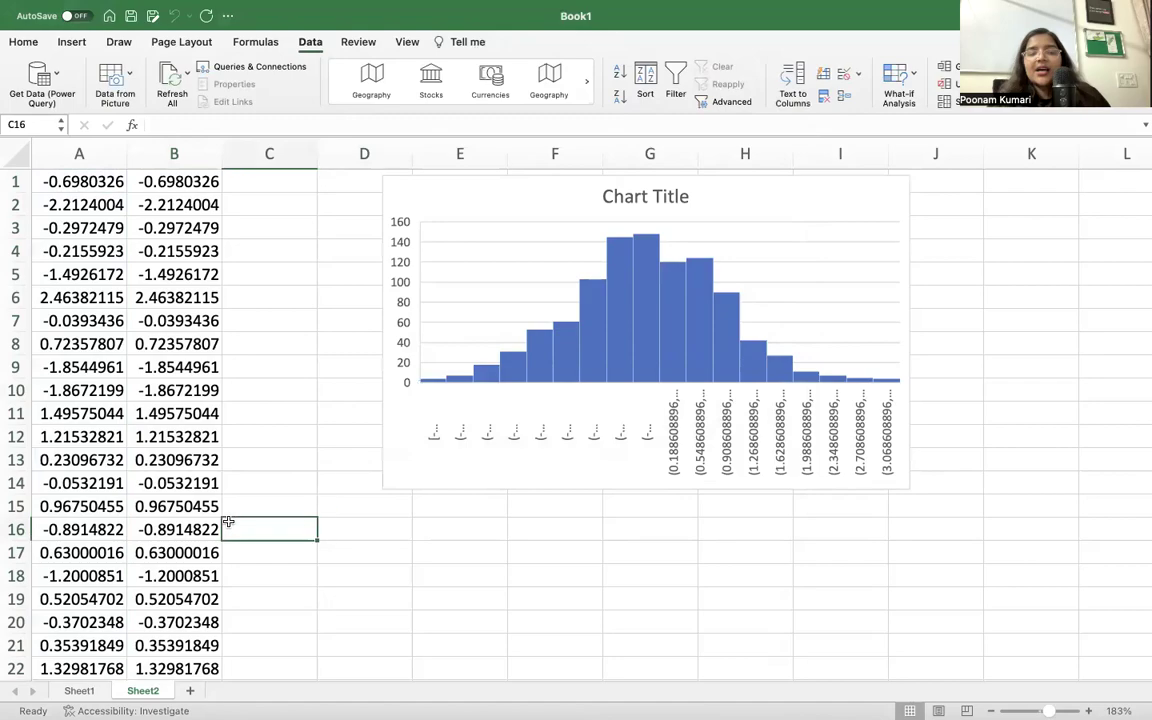
scroll(215, 540, "down", 20)
scroll(205, 556, "down", 20)
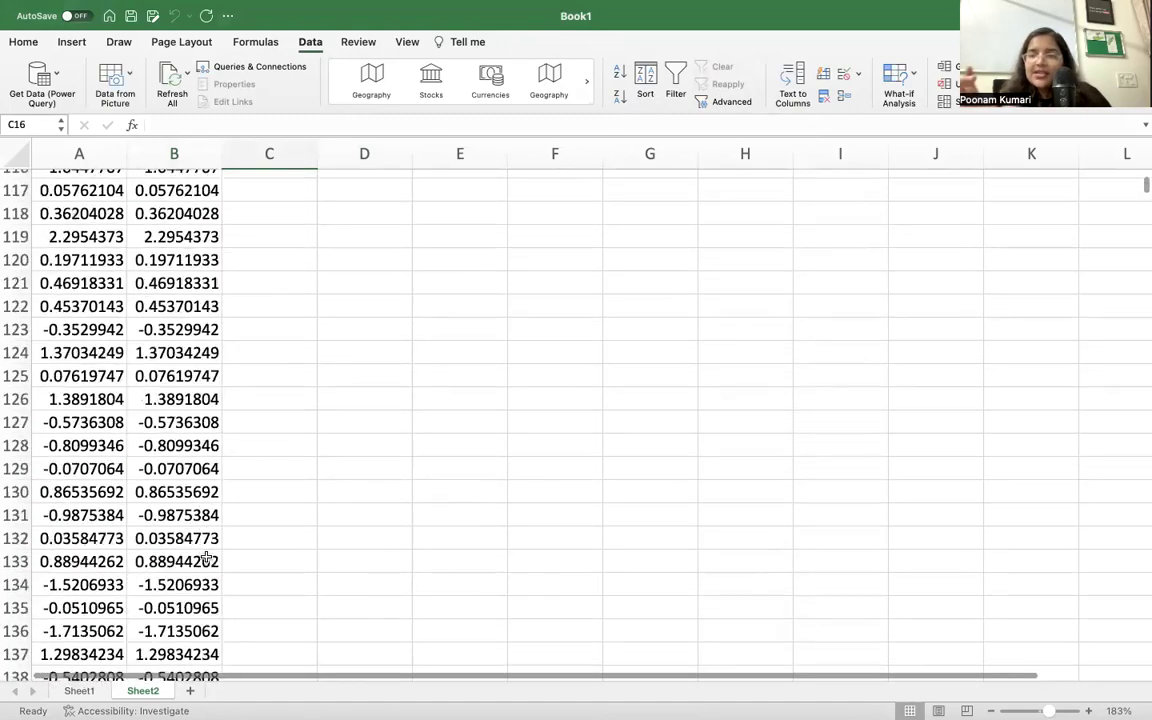
scroll(205, 559, "down", 20)
scroll(208, 560, "up", 20)
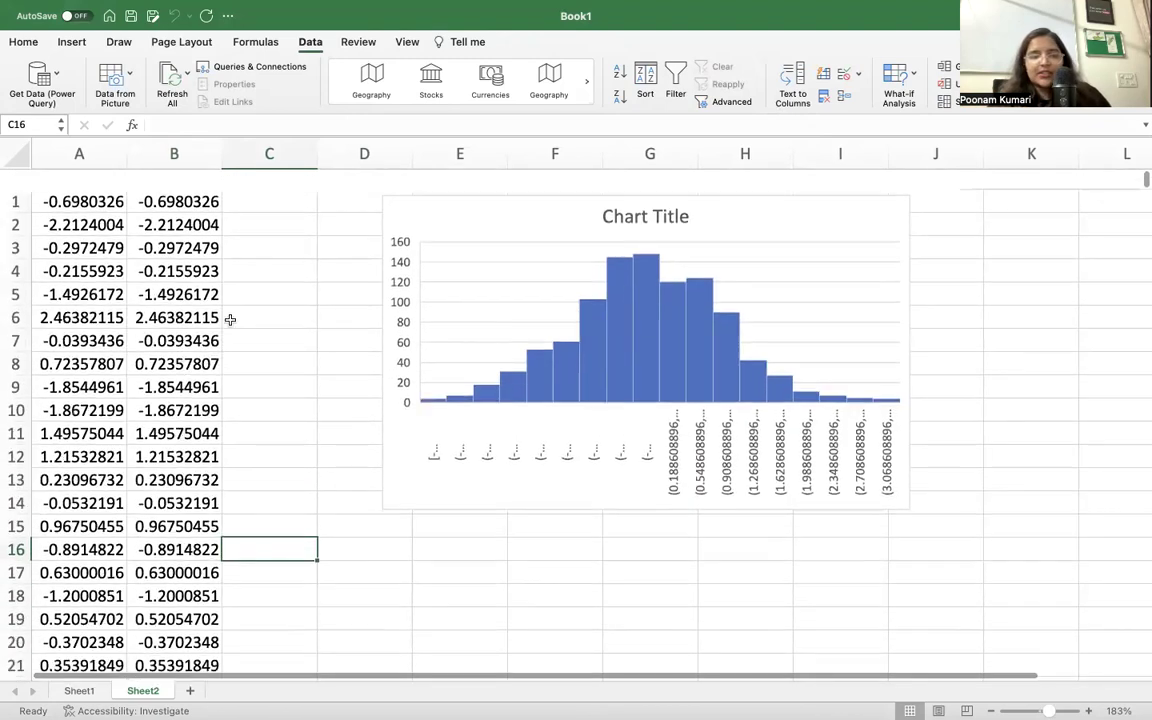
Insert a histogram of the random numbers in column B and place it directly below the column A histogram.
left_click(174, 153)
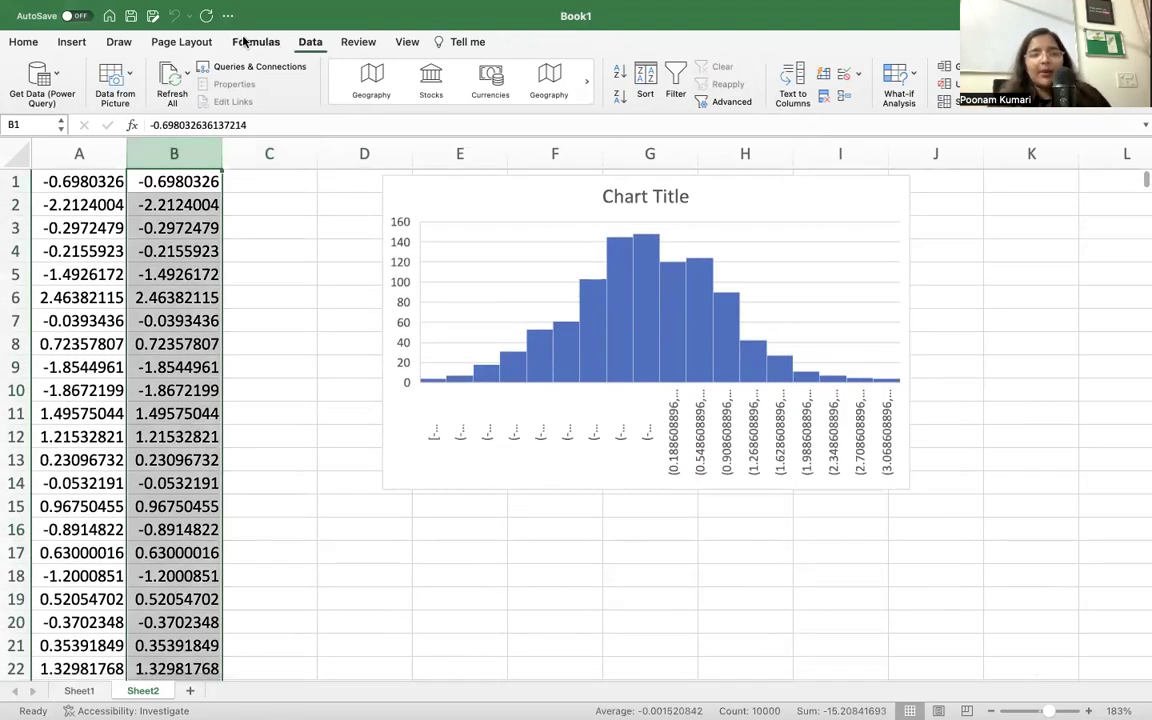
left_click(68, 42)
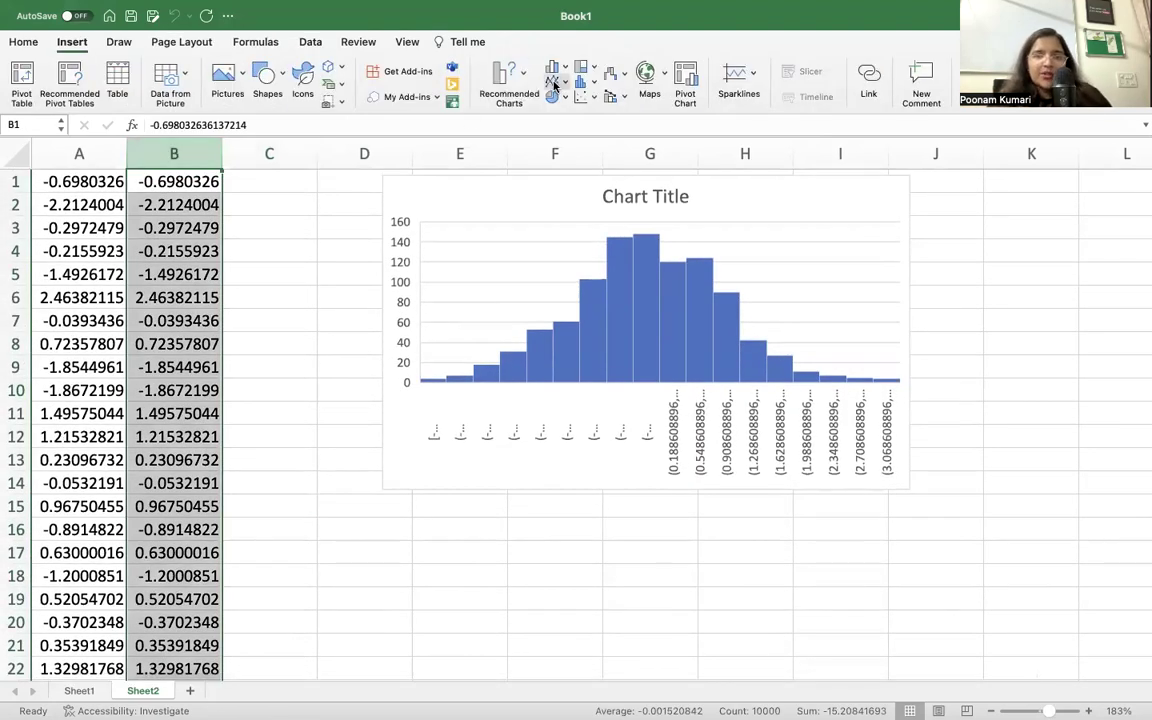
left_click(585, 88)
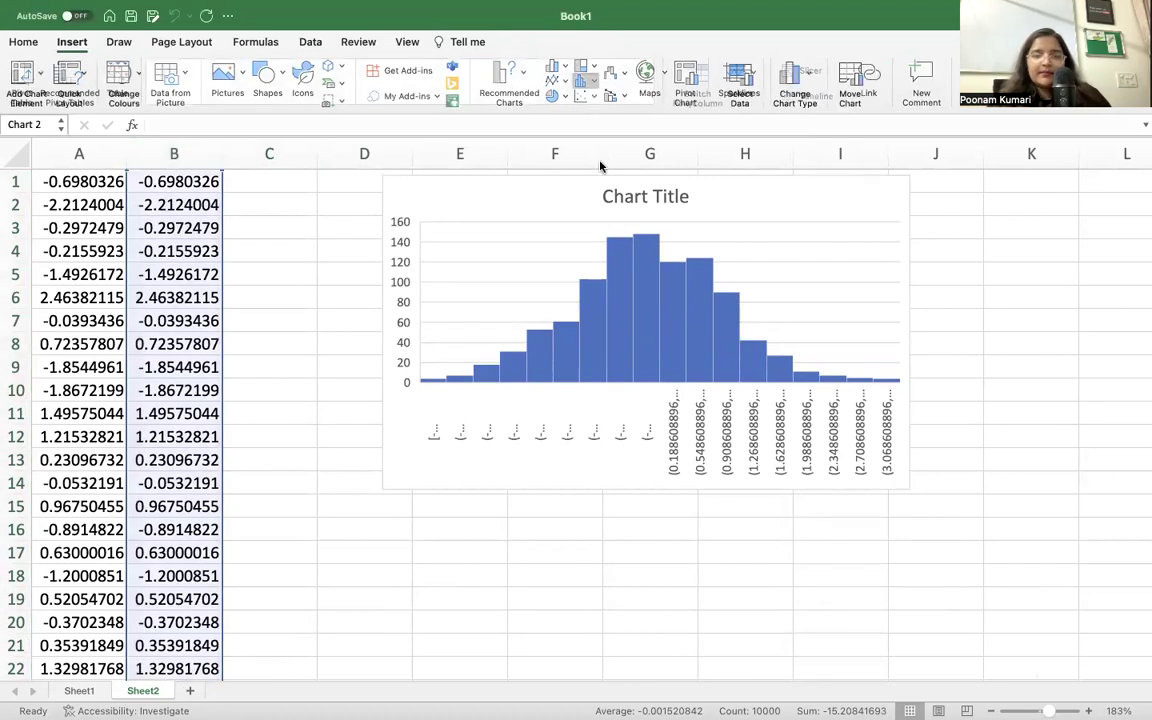
left_click(556, 285)
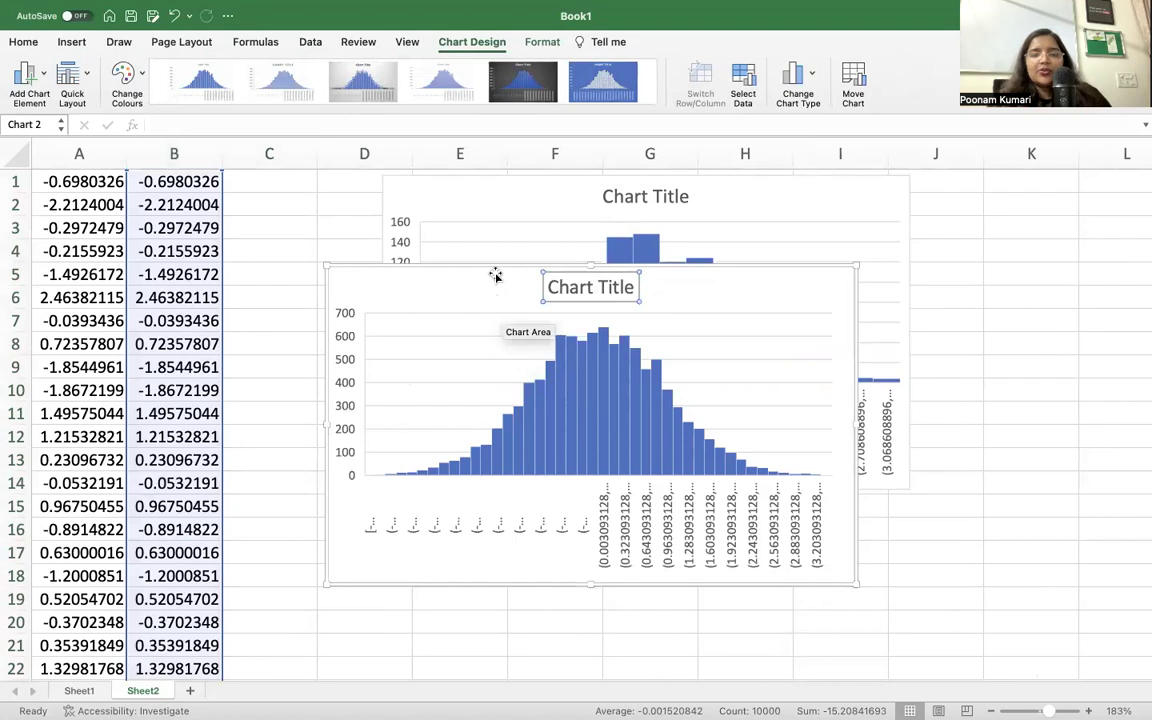
left_click_drag(493, 266, 548, 419)
left_click(919, 523)
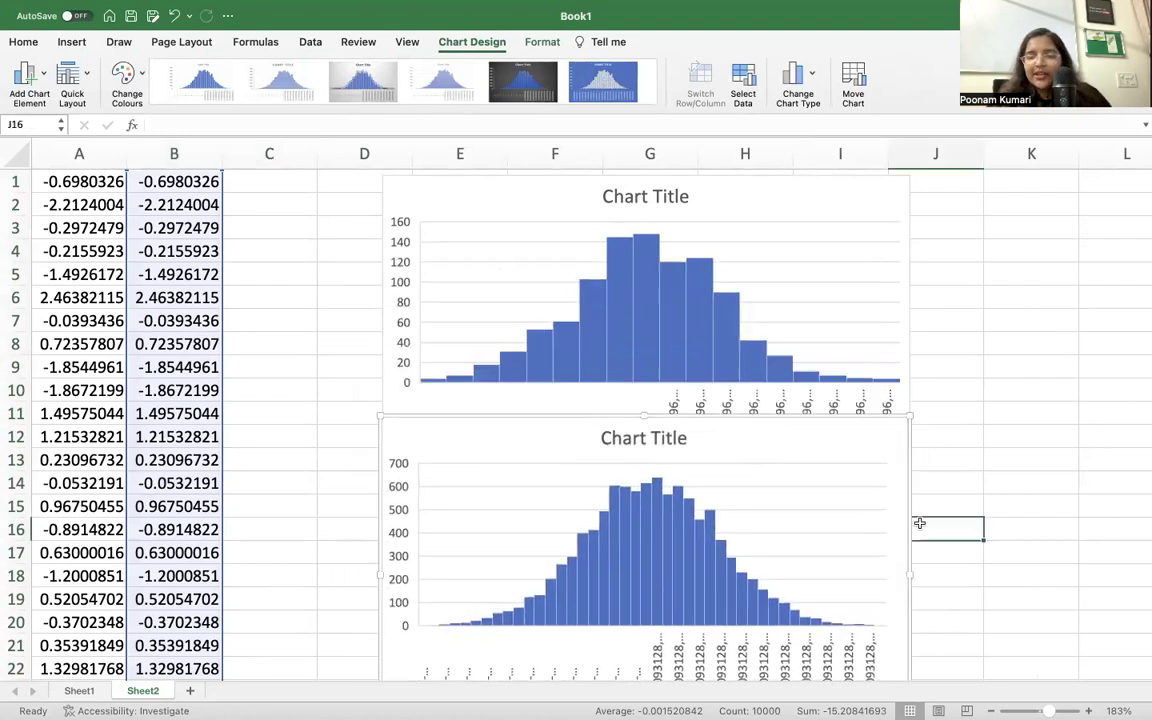
Examine the bars of the column B histogram and compare its shape with the column A histogram.
left_click(624, 585)
left_click(624, 585)
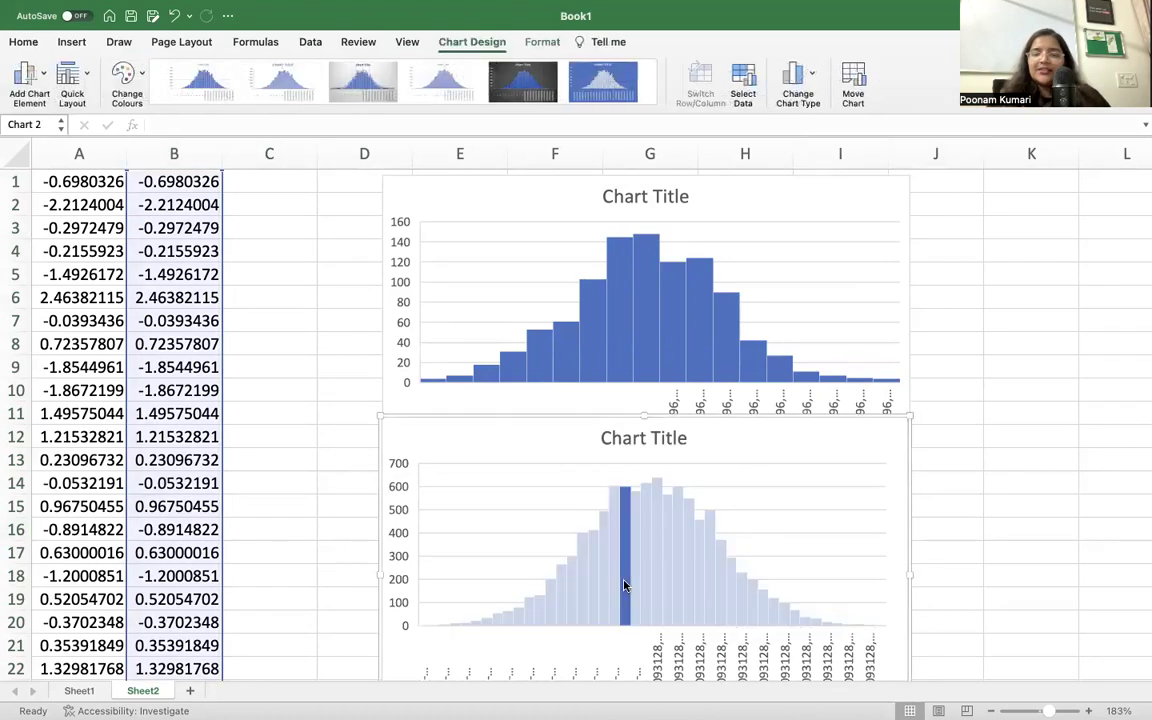
left_click(350, 457)
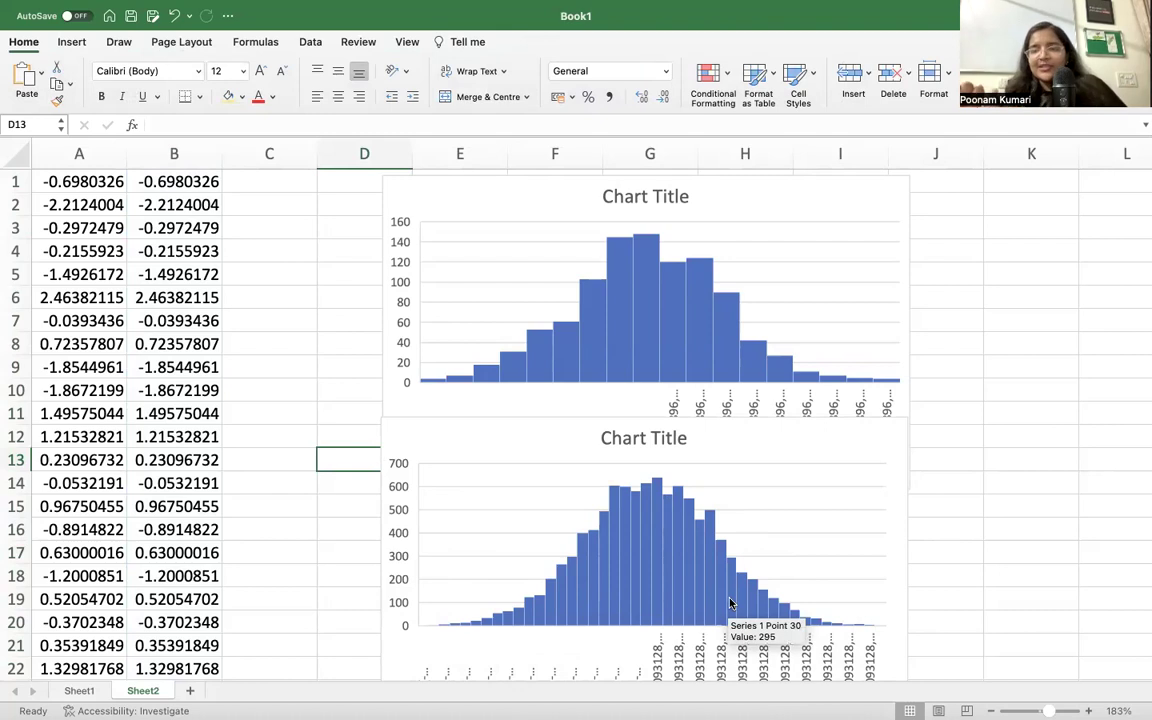
left_click(305, 513)
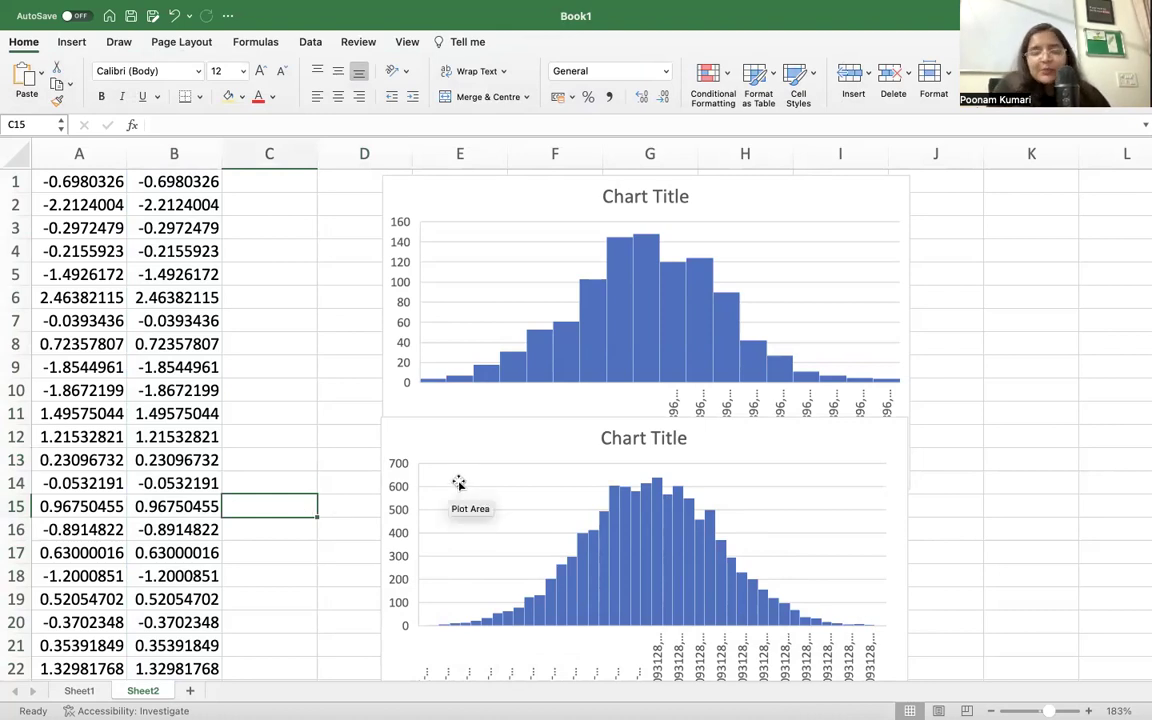
mouse_move(850, 8)
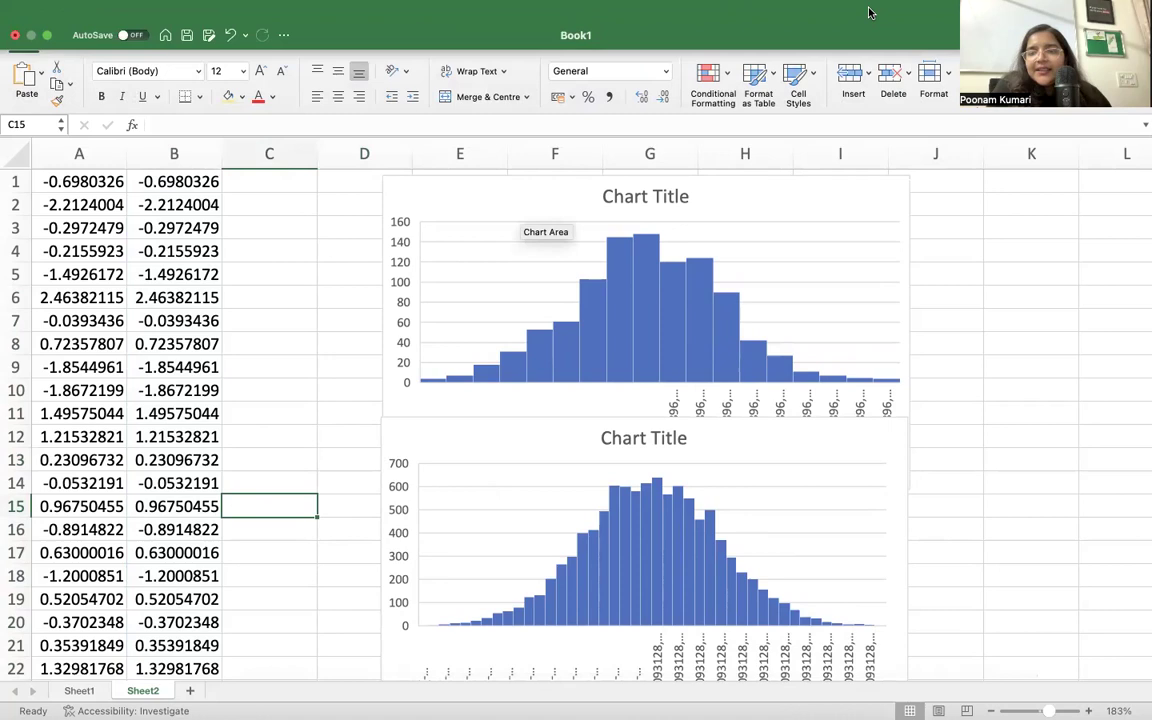